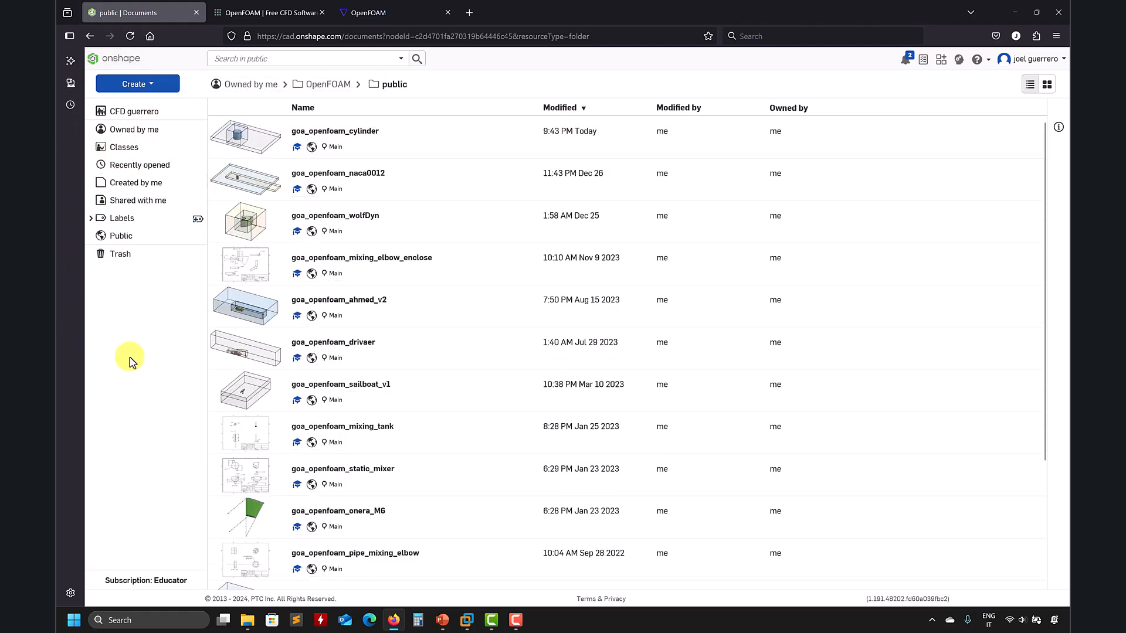
- Create a new document named tesctcylinder in the public folder
{"action": "left_click", "coordinate": [152, 85]}
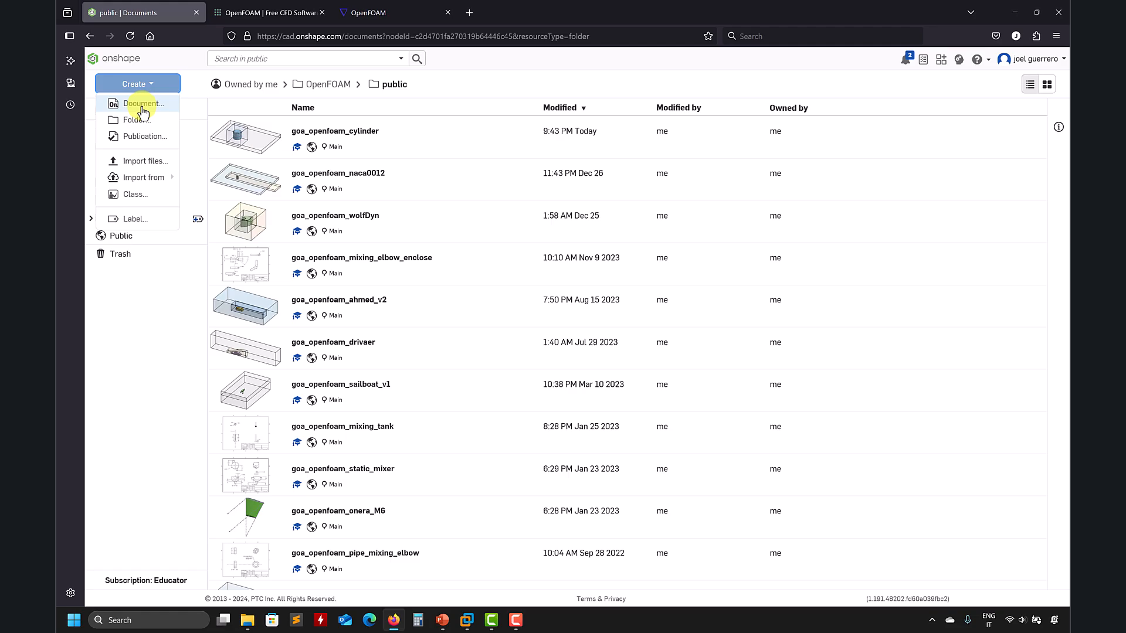
{"action": "left_click", "coordinate": [142, 106]}
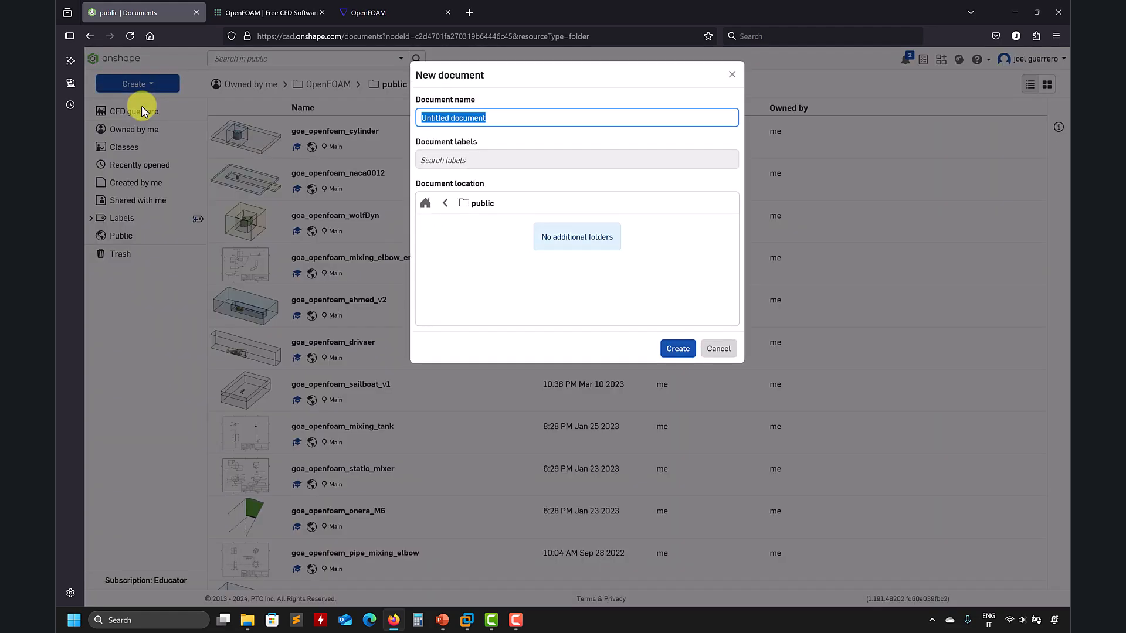
{"action": "type", "text": "tesct"}
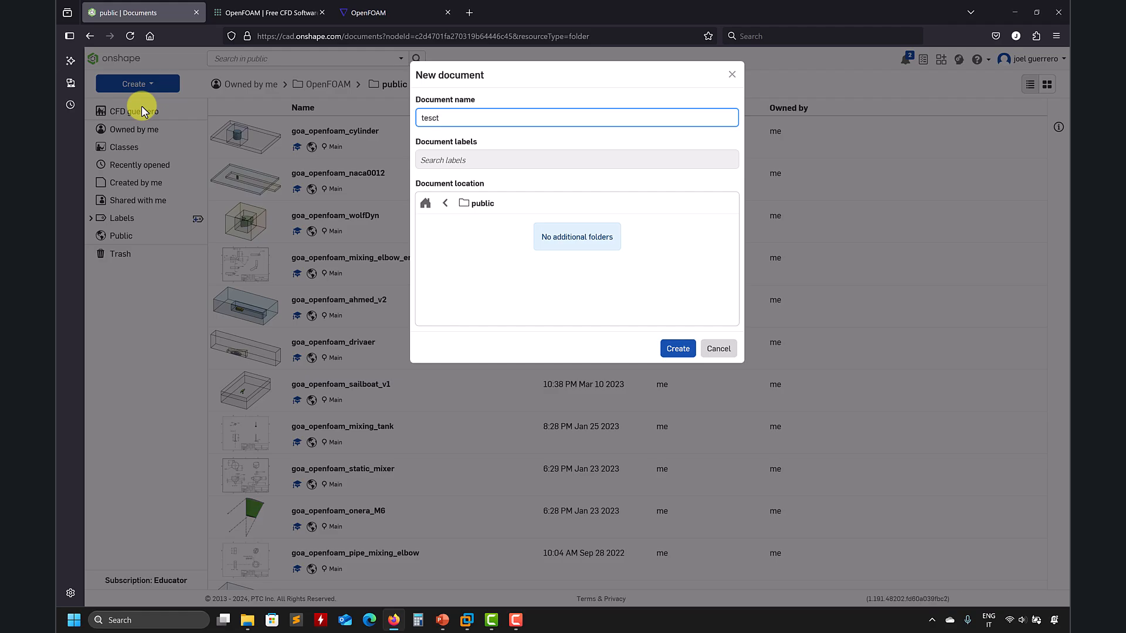
{"action": "type", "text": "cylinder"}
{"action": "key", "text": "Return"}
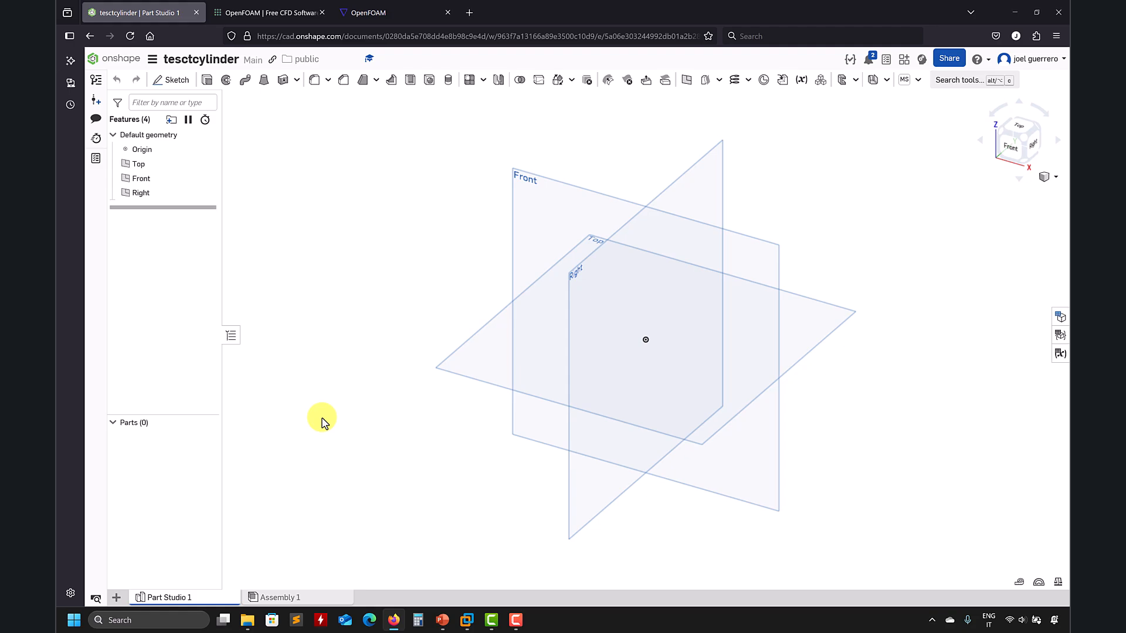
- Start a new sketch on the Front plane and view it straight on
{"action": "left_click", "coordinate": [750, 241]}
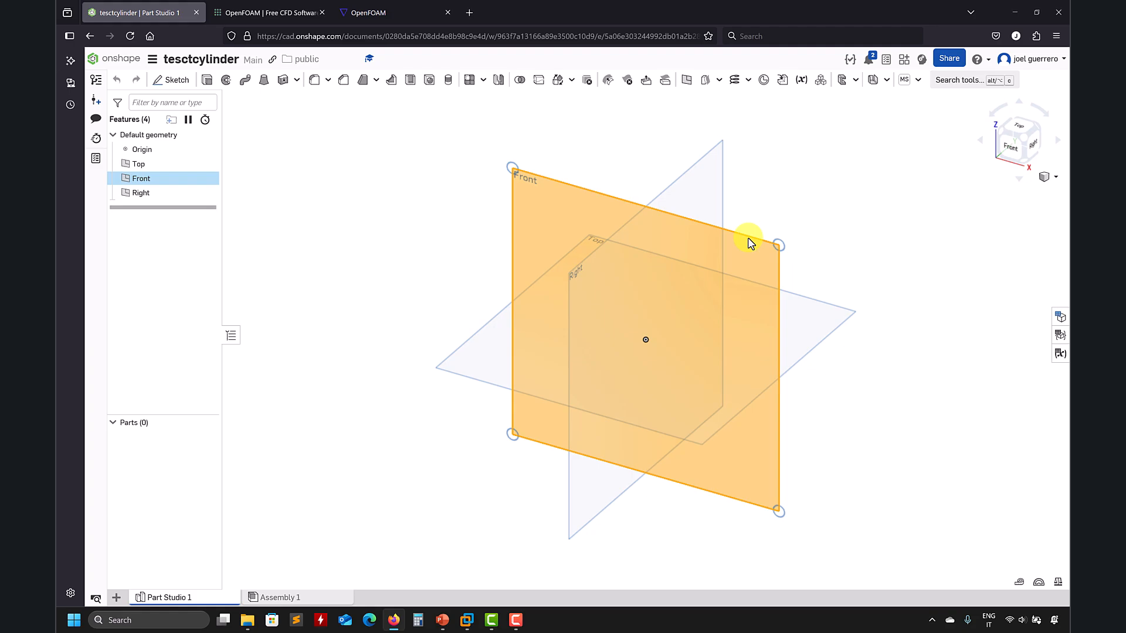
{"action": "left_click", "coordinate": [750, 242]}
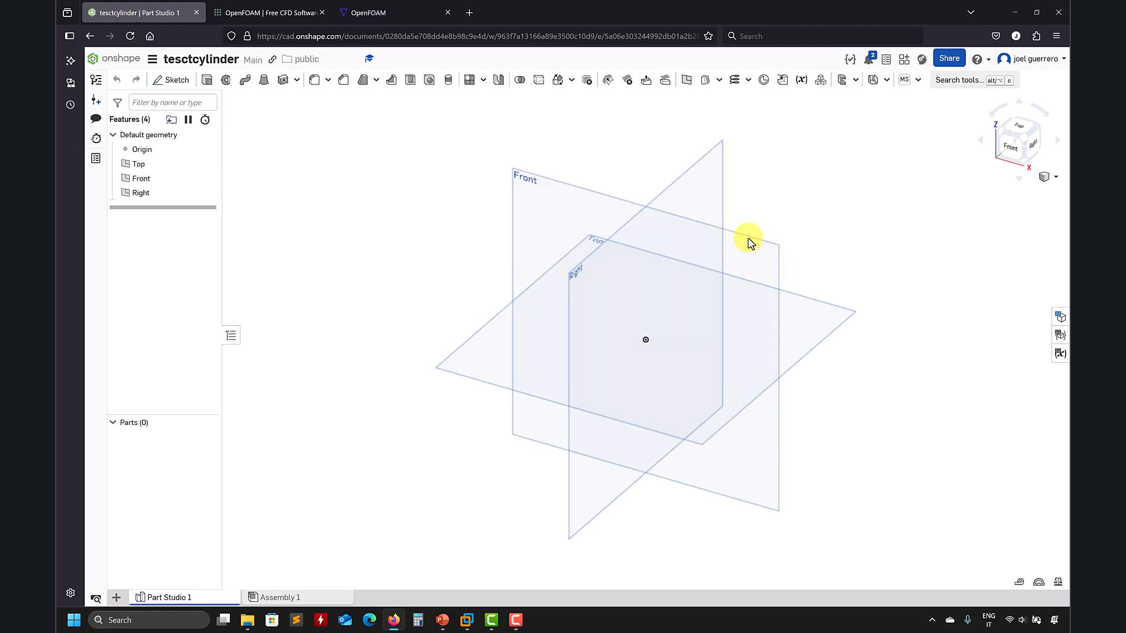
{"action": "left_click", "coordinate": [750, 241]}
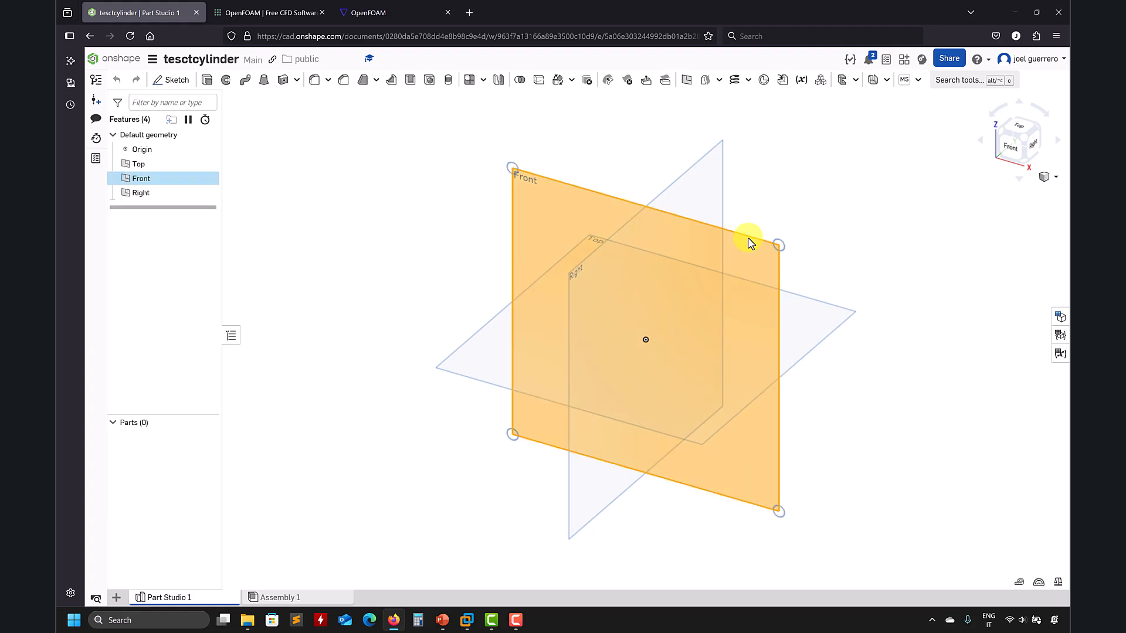
{"action": "left_click", "coordinate": [177, 82]}
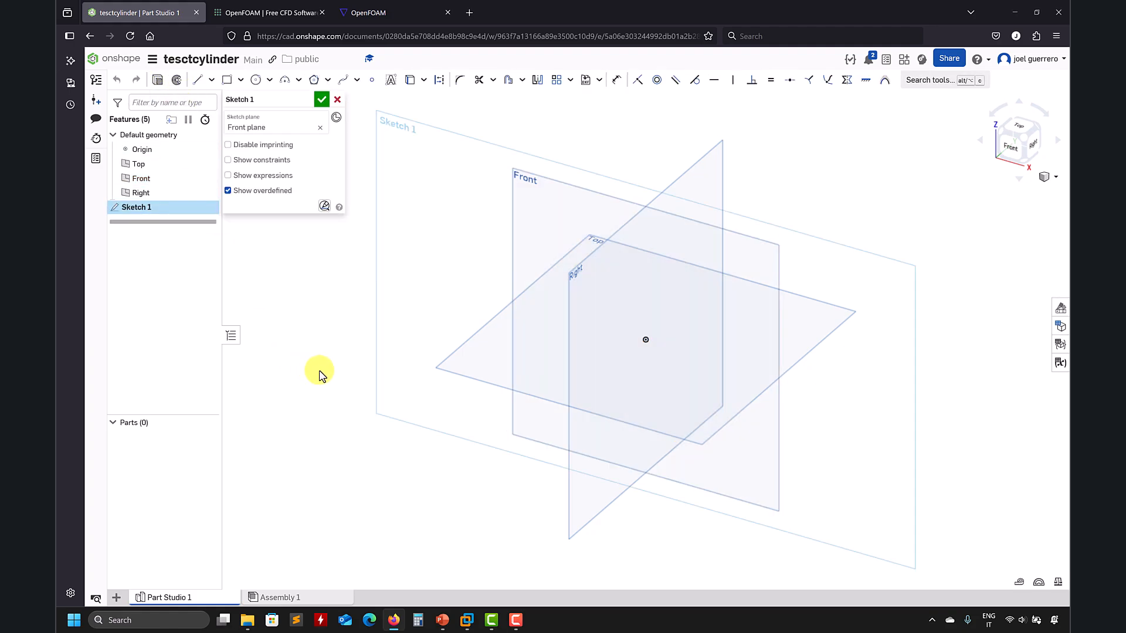
{"action": "left_click", "coordinate": [1011, 148]}
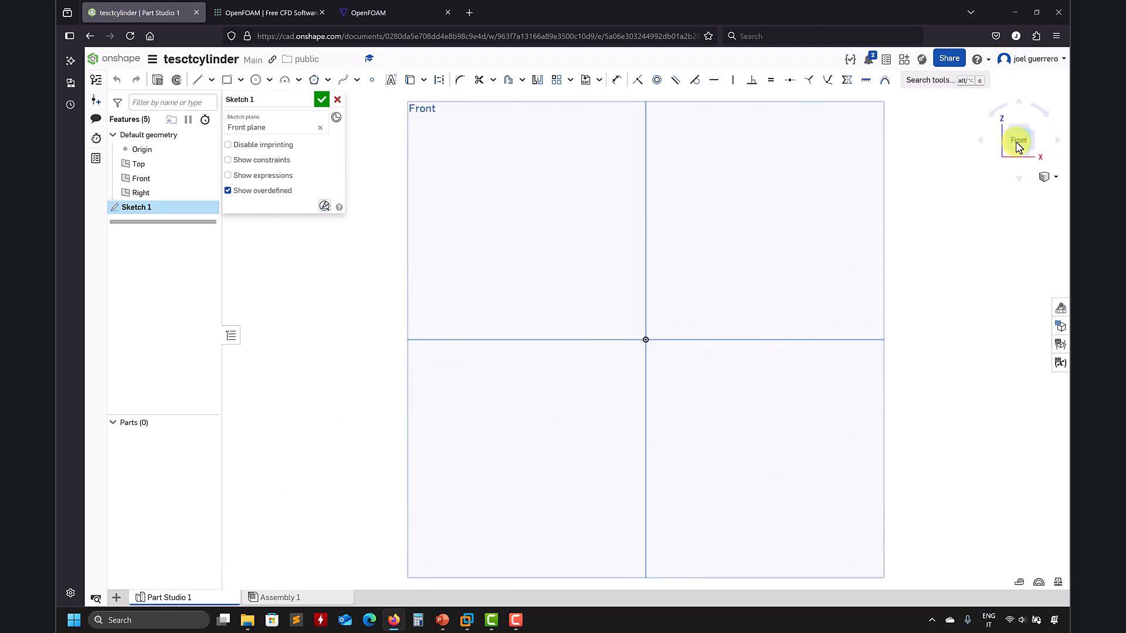
{"action": "middle_click_drag", "start_coordinate": [977, 198], "coordinate": [950, 196]}
{"action": "right_click_drag", "start_coordinate": [951, 200], "coordinate": [911, 229]}
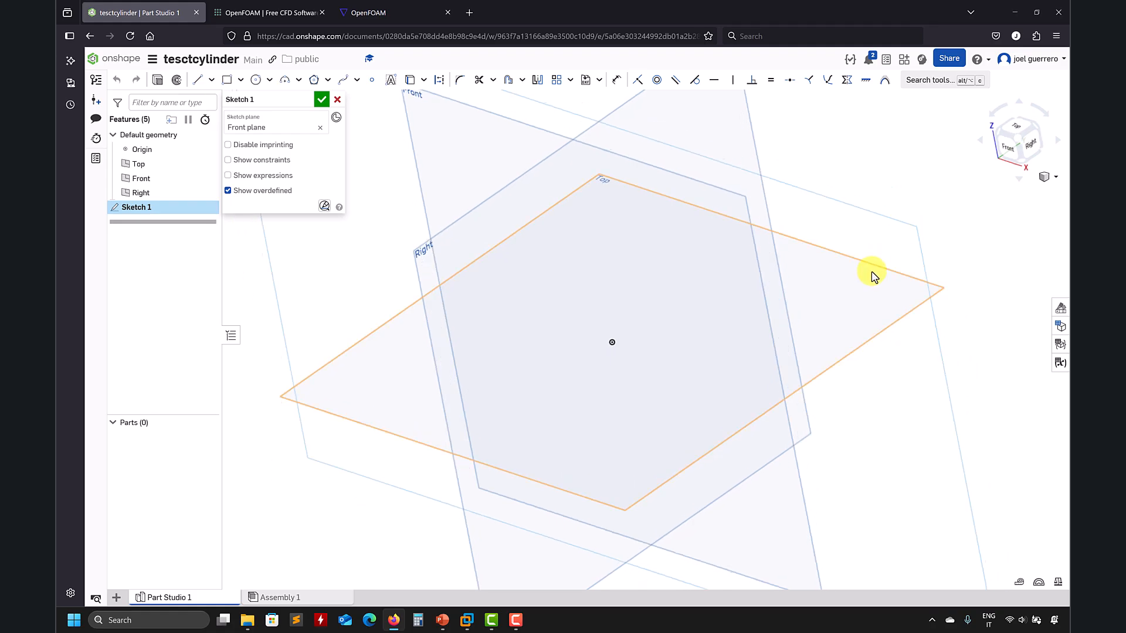
{"action": "key", "text": "n"}
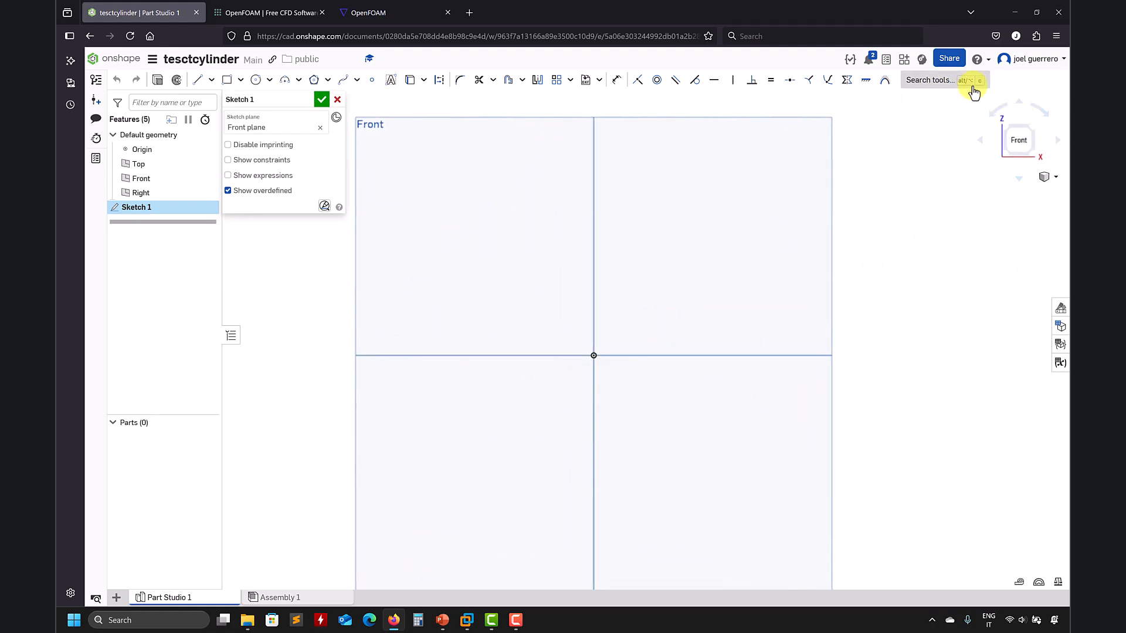
- Bring up the keyboard shortcuts reference, look through the general shortcuts, and close it
{"action": "left_click", "coordinate": [991, 61]}
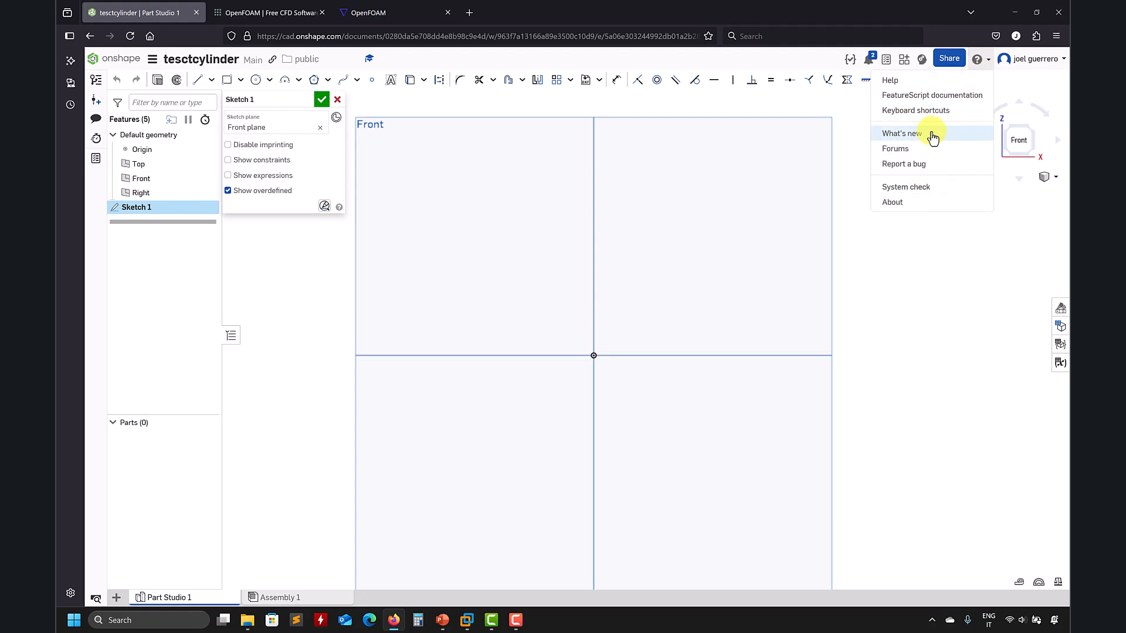
{"action": "left_click", "coordinate": [938, 112]}
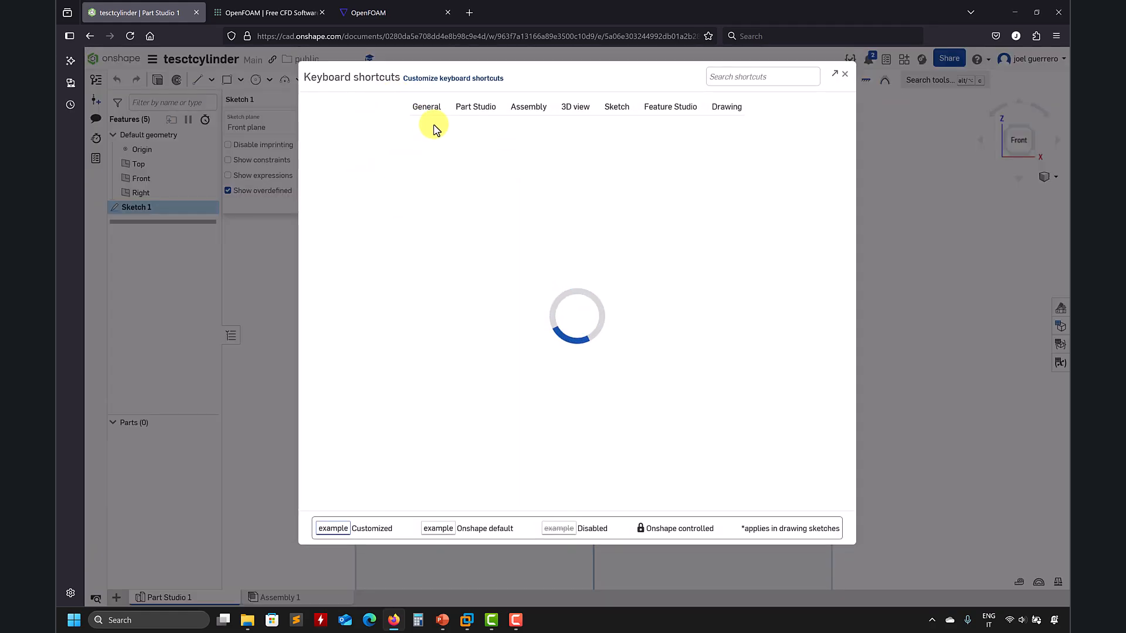
{"action": "scroll", "coordinate": [555, 244], "scroll_direction": "down", "scroll_amount": 5}
{"action": "scroll", "coordinate": [551, 243], "scroll_direction": "up", "scroll_amount": 5}
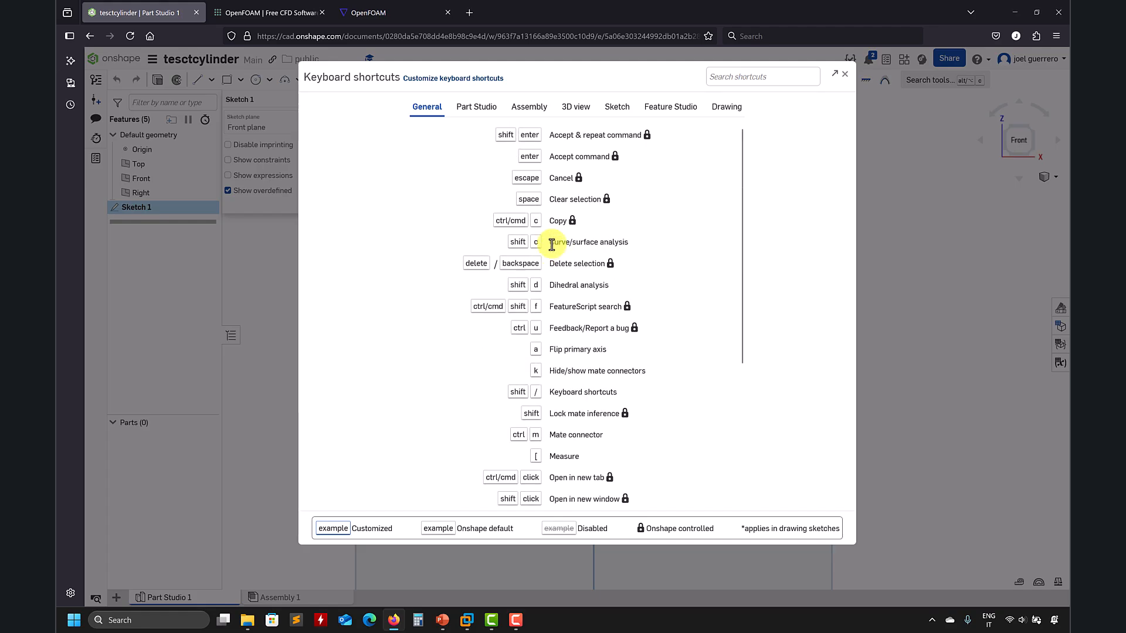
{"action": "left_click", "coordinate": [844, 75]}
{"action": "scroll", "coordinate": [867, 266], "scroll_direction": "up", "scroll_amount": 1}
{"action": "scroll", "coordinate": [867, 266], "scroll_direction": "down", "scroll_amount": 2}
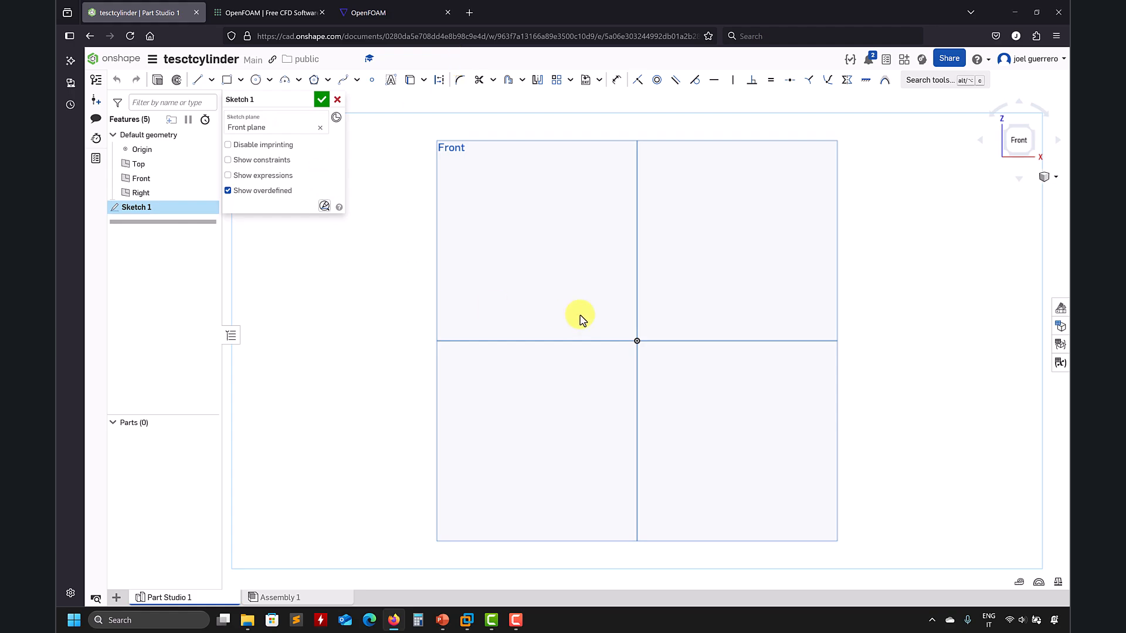
{"action": "left_click", "coordinate": [211, 80]}
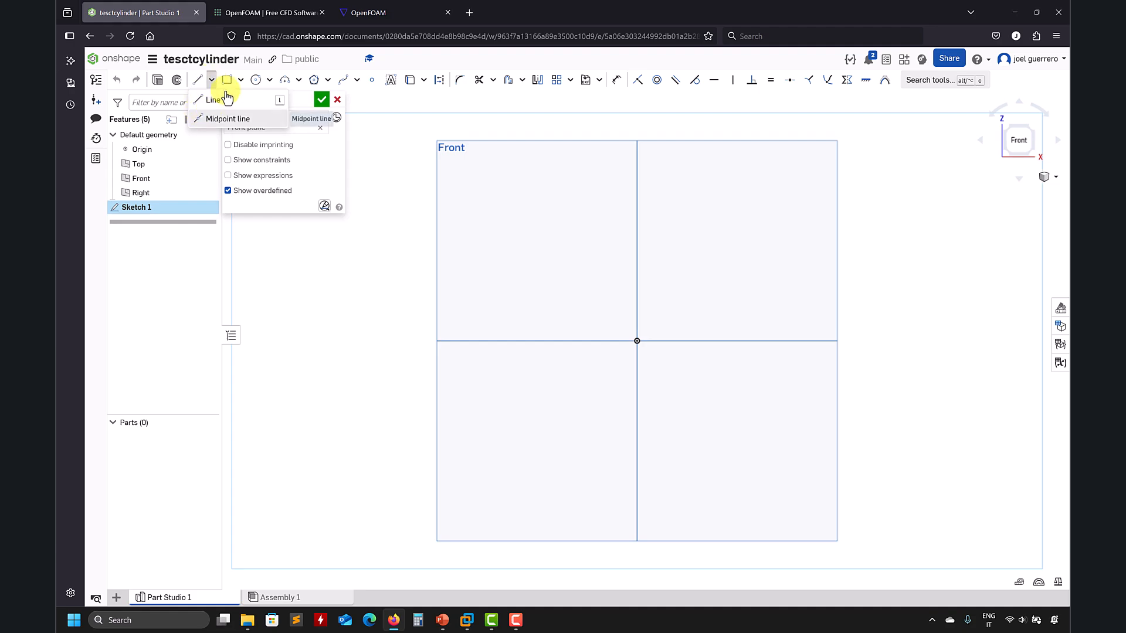
{"action": "left_click", "coordinate": [241, 81]}
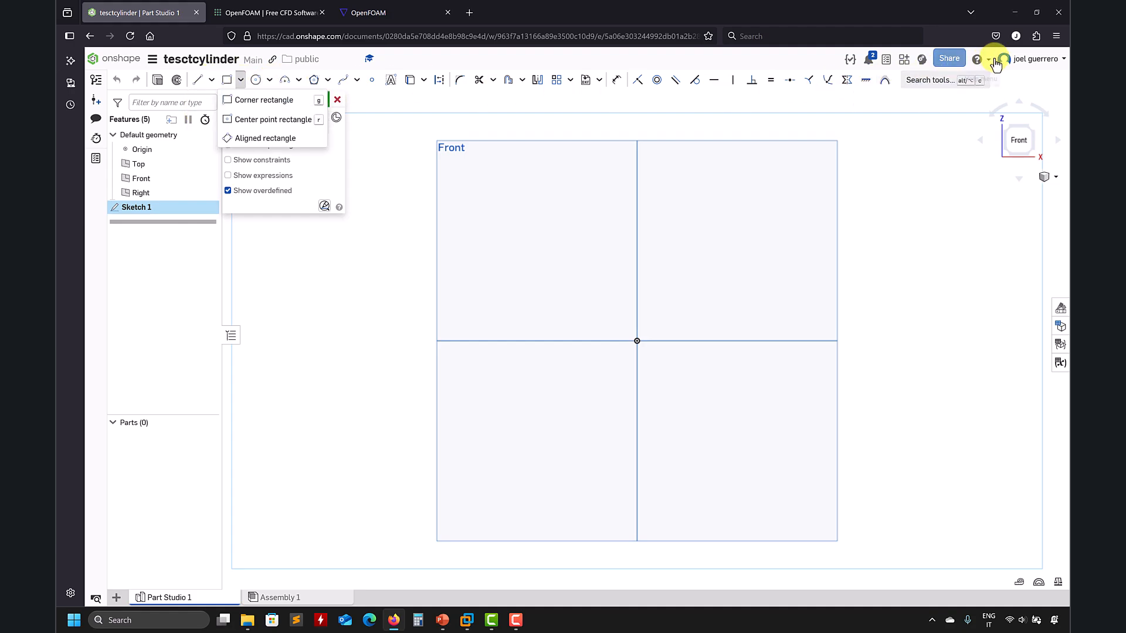
{"action": "left_click", "coordinate": [444, 65]}
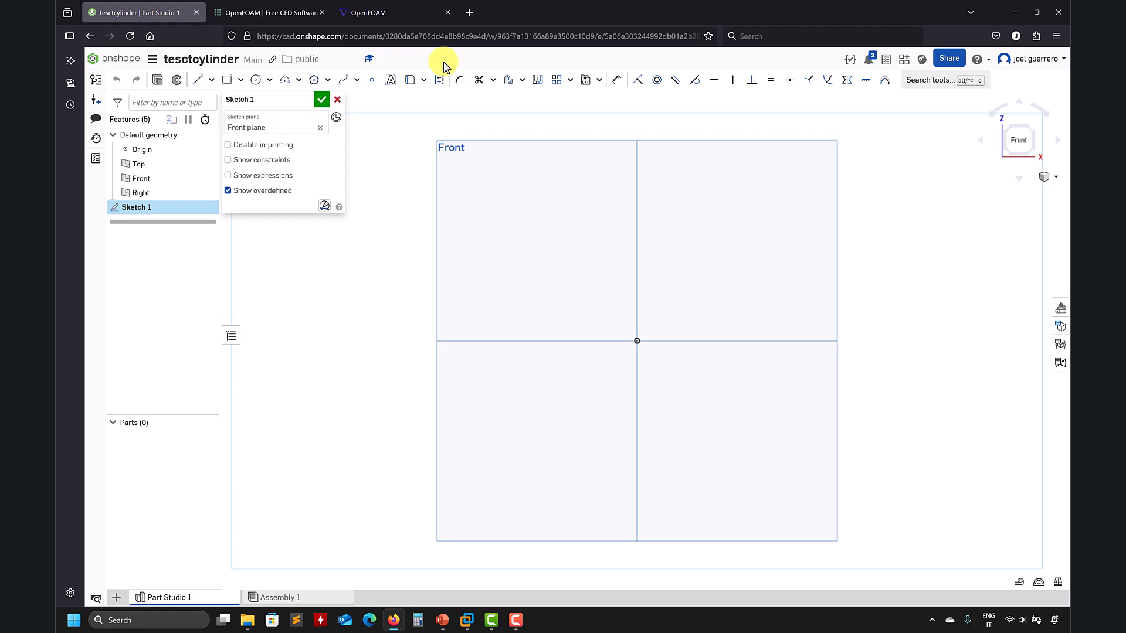
- Sketch a center point circle about 0.095 m in diameter, centred on the origin
{"action": "left_click", "coordinate": [257, 80]}
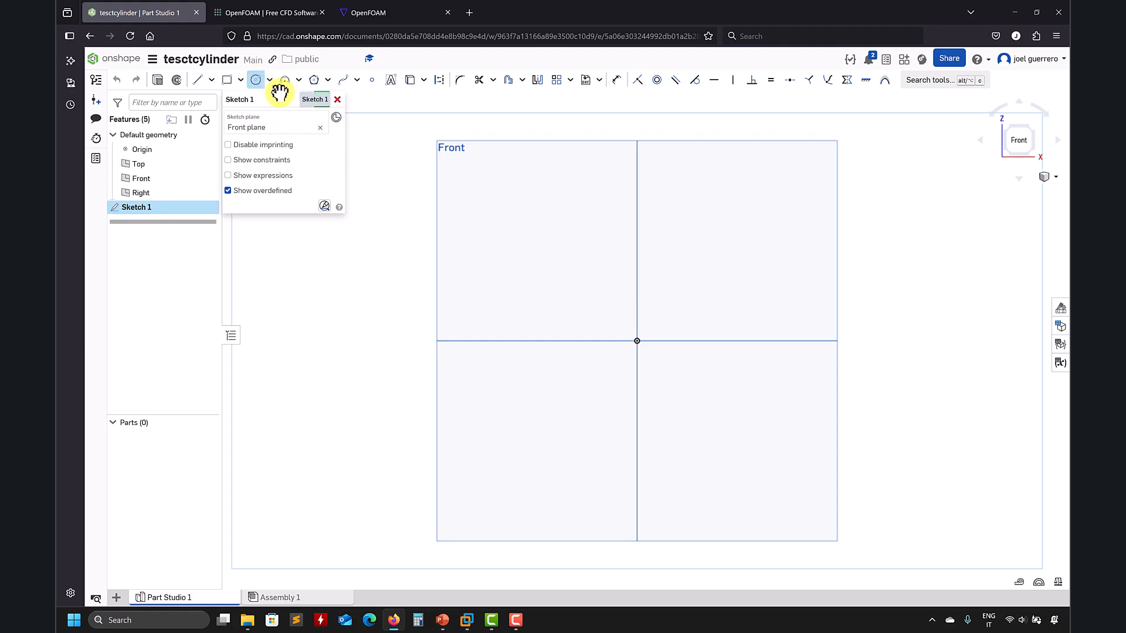
{"action": "left_click", "coordinate": [270, 80]}
{"action": "left_click", "coordinate": [277, 100]}
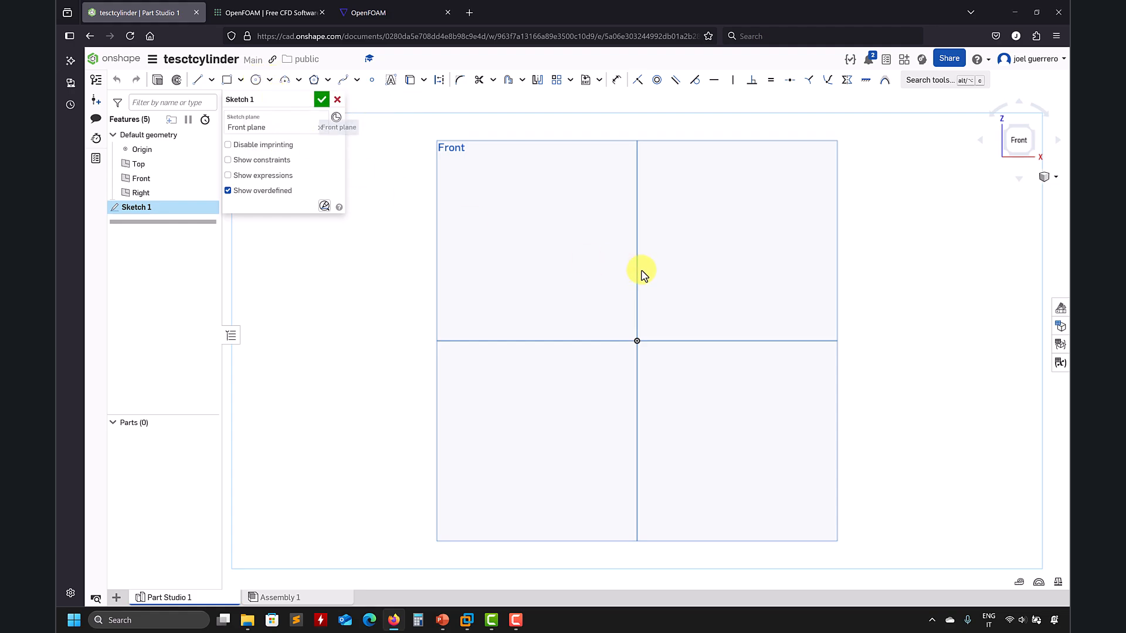
{"action": "left_click", "coordinate": [255, 81]}
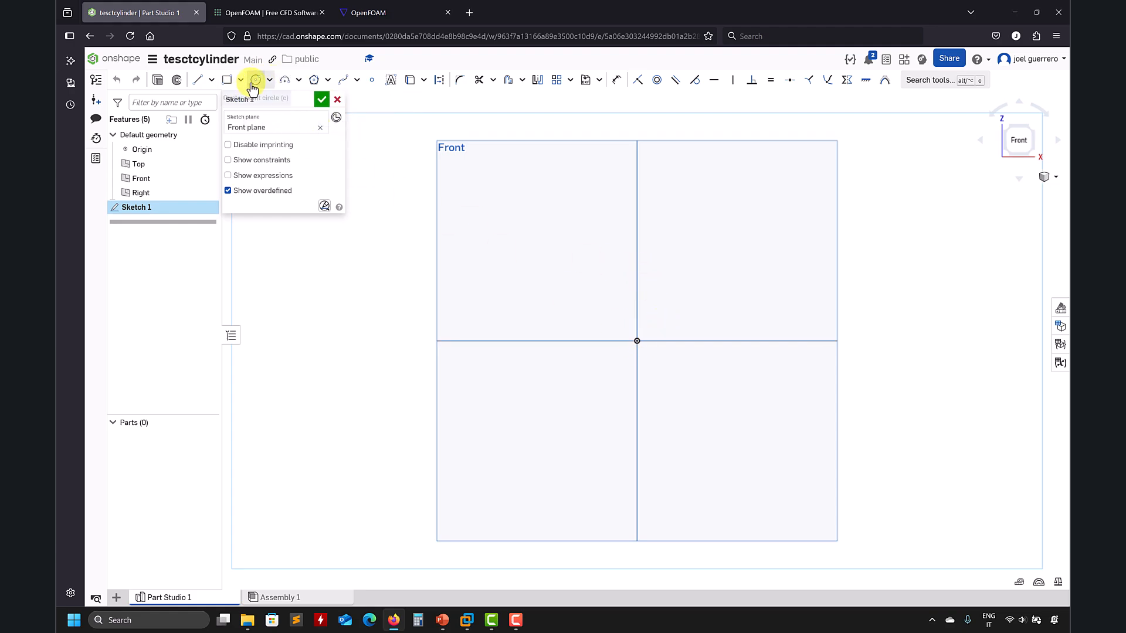
{"action": "left_click", "coordinate": [638, 342]}
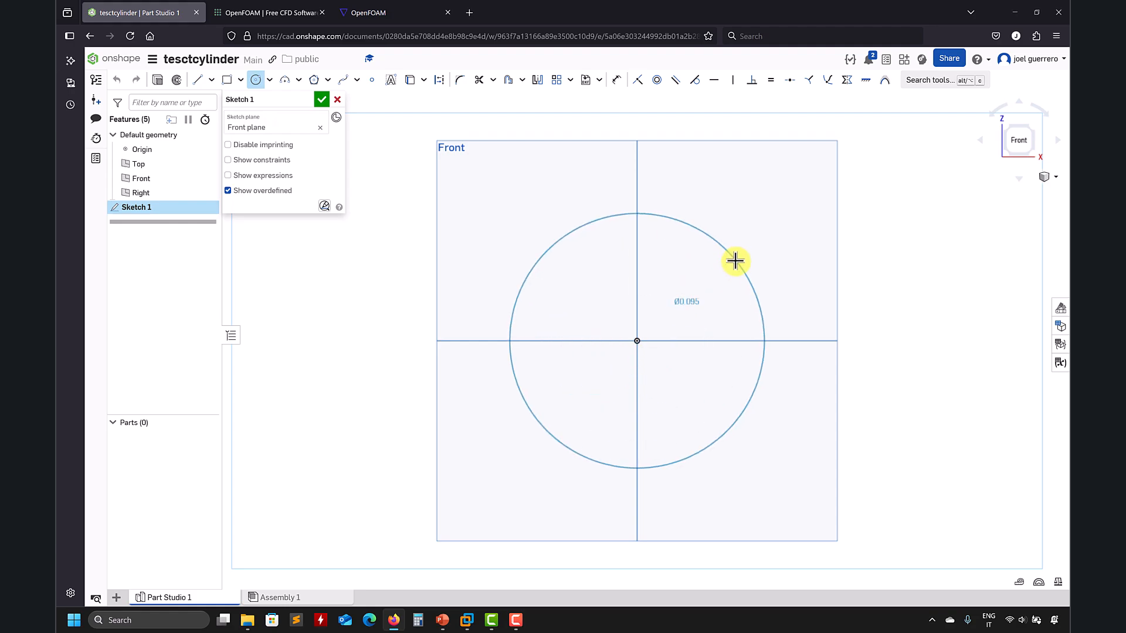
{"action": "left_click", "coordinate": [736, 261]}
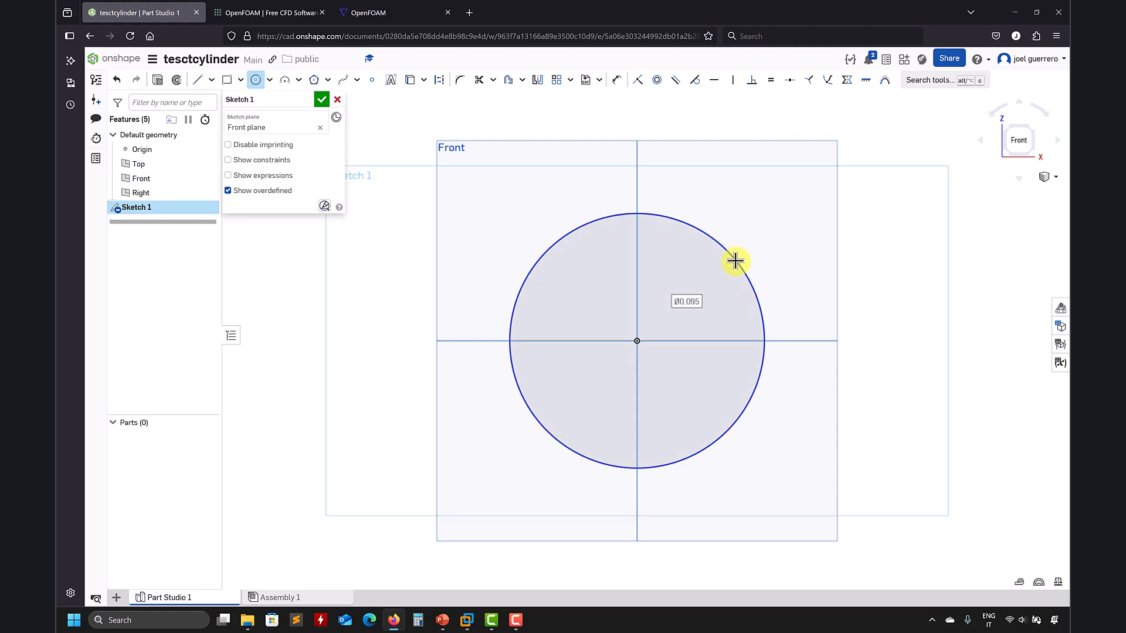
- Dimension the circle's diameter as 1 m and fit the whole circle in view
{"action": "left_click", "coordinate": [619, 80]}
{"action": "left_click", "coordinate": [721, 244]}
{"action": "left_click", "coordinate": [795, 223]}
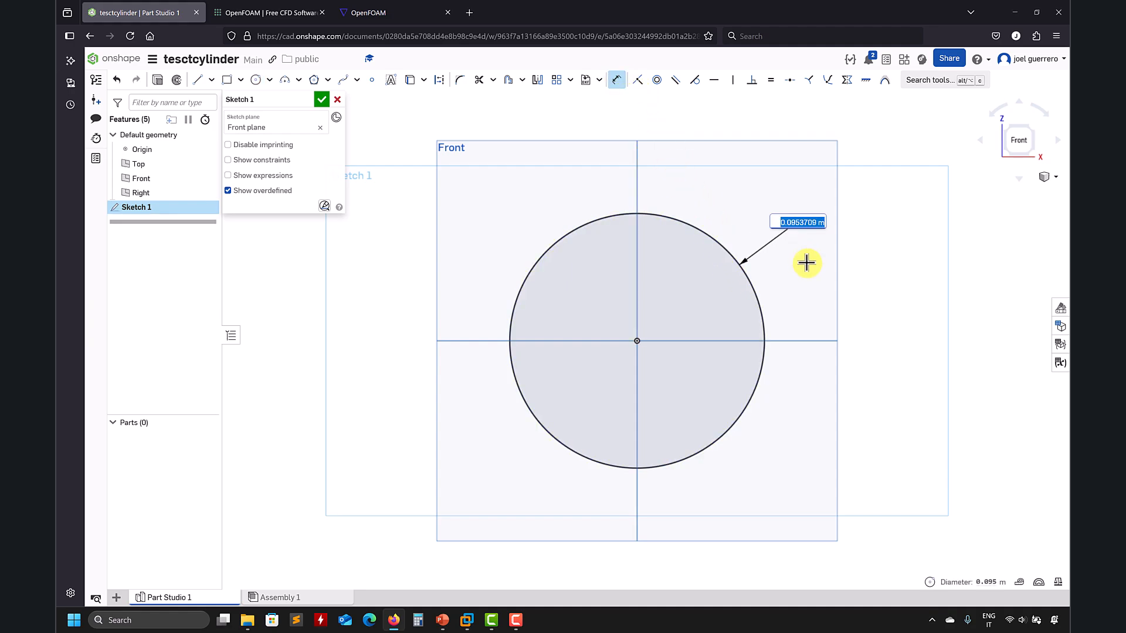
{"action": "type", "text": "0.1"}
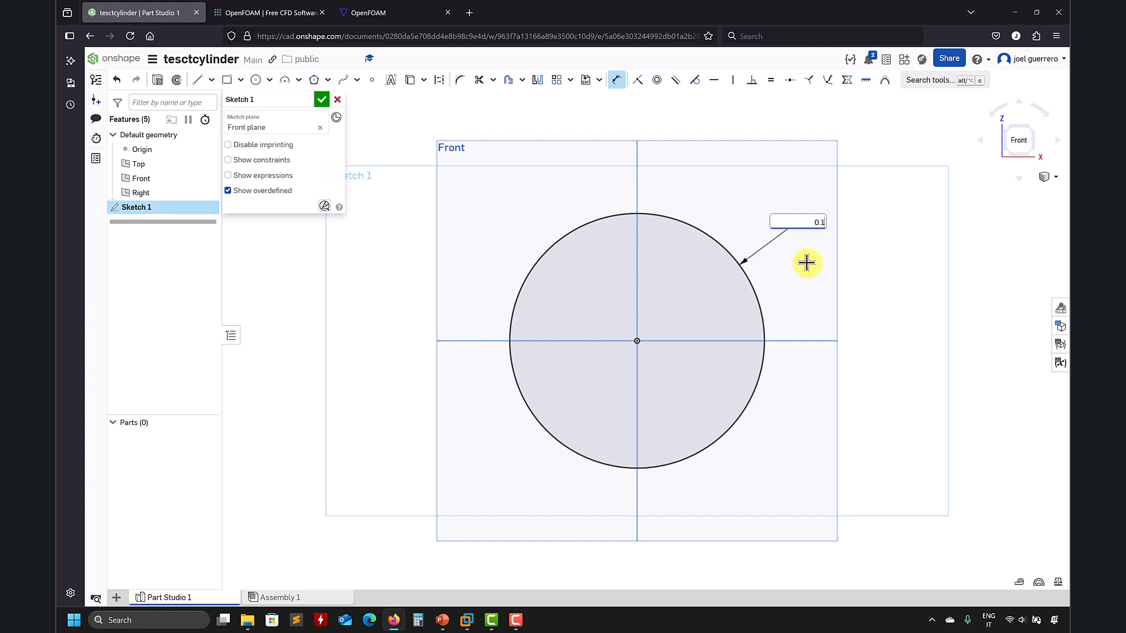
{"action": "key", "text": "Return"}
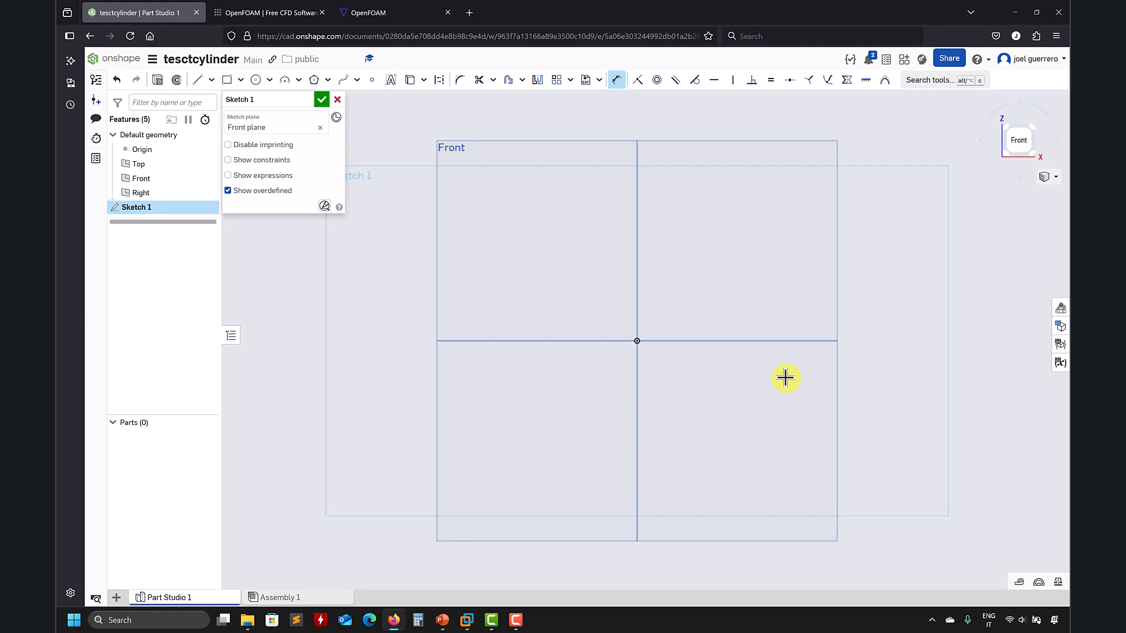
{"action": "key", "text": "f"}
{"action": "scroll", "coordinate": [837, 453], "scroll_direction": "up", "scroll_amount": 1}
{"action": "scroll", "coordinate": [837, 452], "scroll_direction": "down", "scroll_amount": 3}
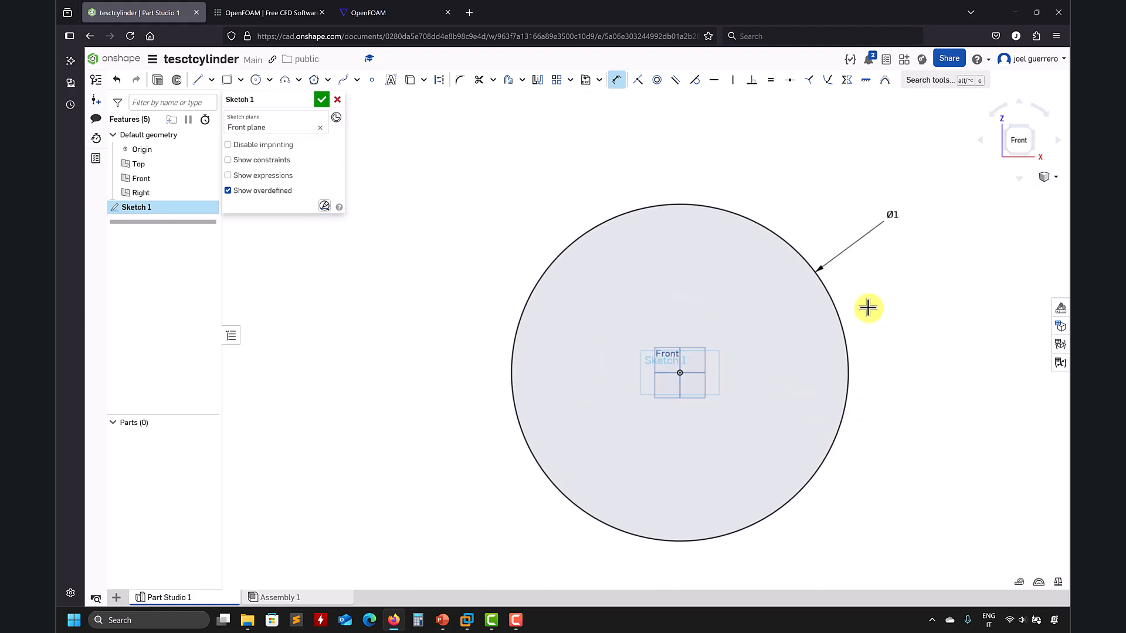
- Try a larger diameter for the circle centred on the origin, and undo the change
{"action": "double_click", "coordinate": [889, 214]}
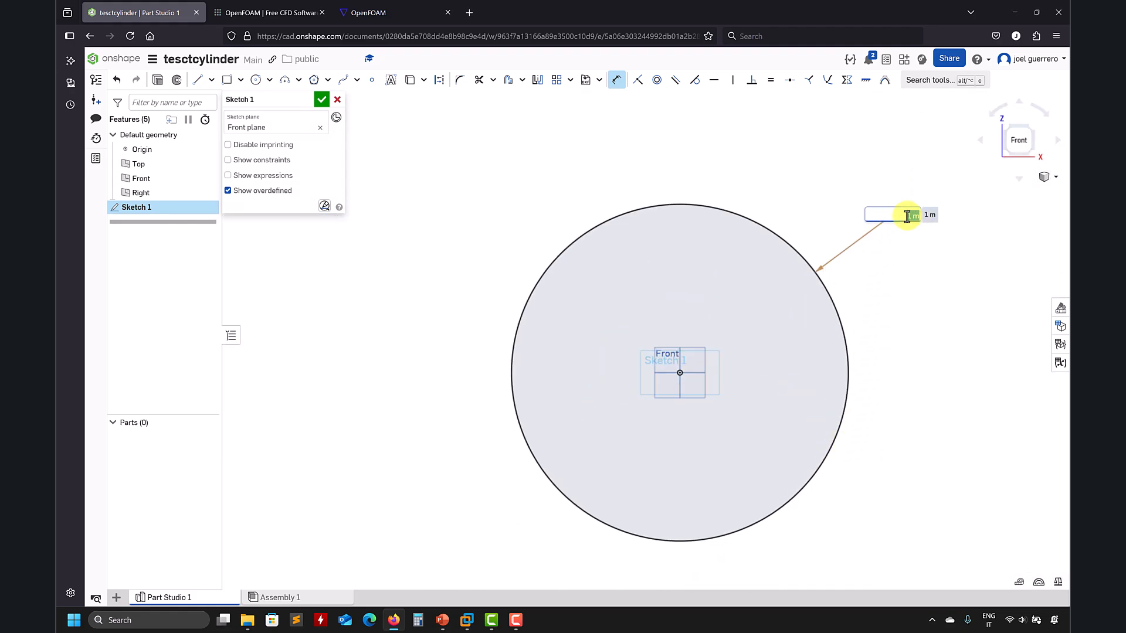
{"action": "left_click", "coordinate": [912, 216]}
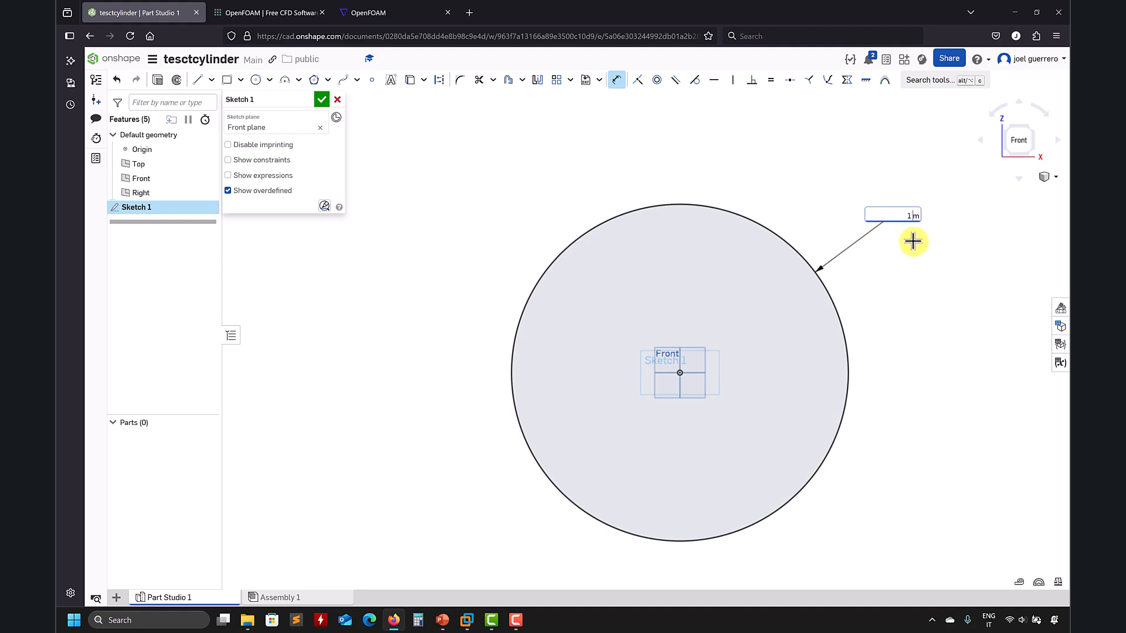
{"action": "key", "text": "Return"}
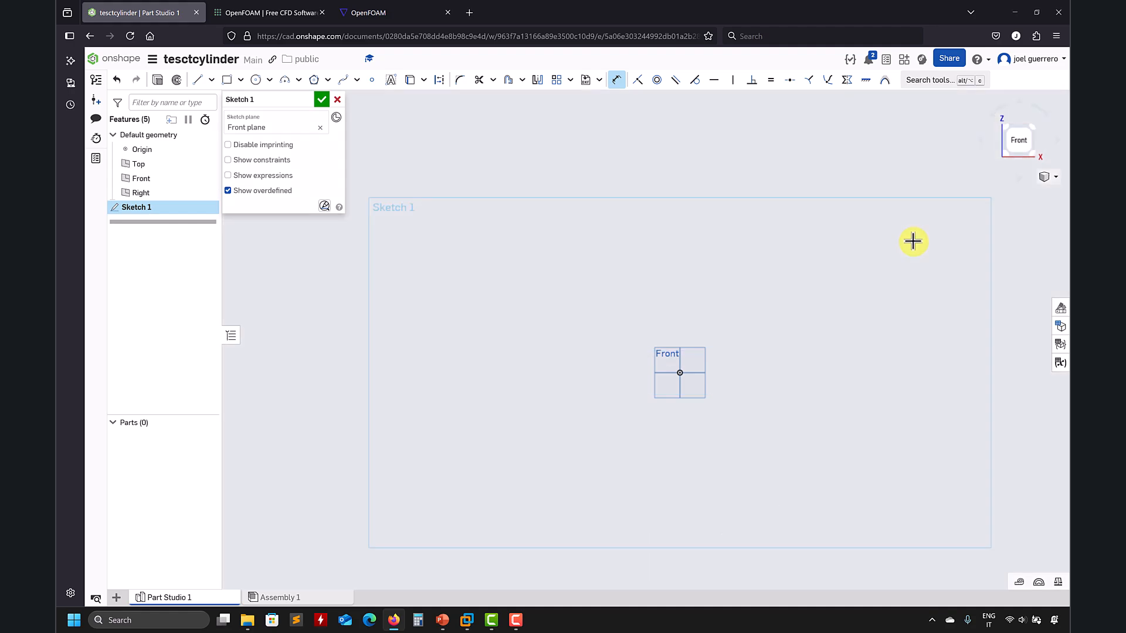
{"action": "scroll", "coordinate": [913, 241], "scroll_direction": "down", "scroll_amount": 10}
{"action": "key", "text": "ctrl+z"}
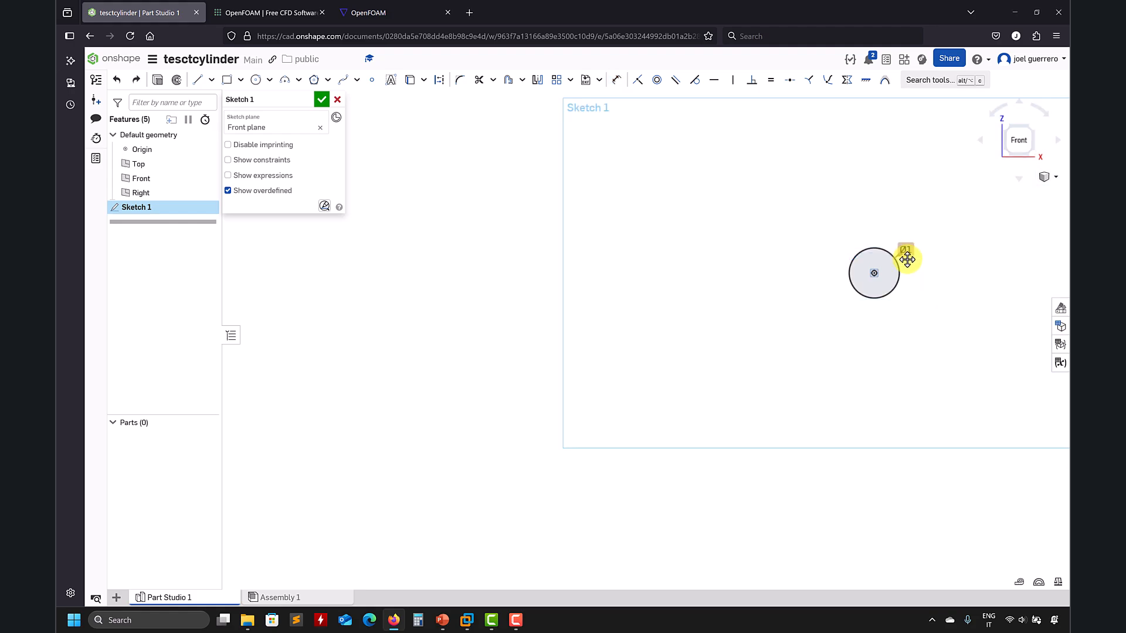
- Sketch a second center point circle about 0.766 m in diameter, above and to the left of the 1 m circle
{"action": "scroll", "coordinate": [804, 332], "scroll_direction": "up", "scroll_amount": 5}
{"action": "scroll", "coordinate": [804, 332], "scroll_direction": "up", "scroll_amount": 3}
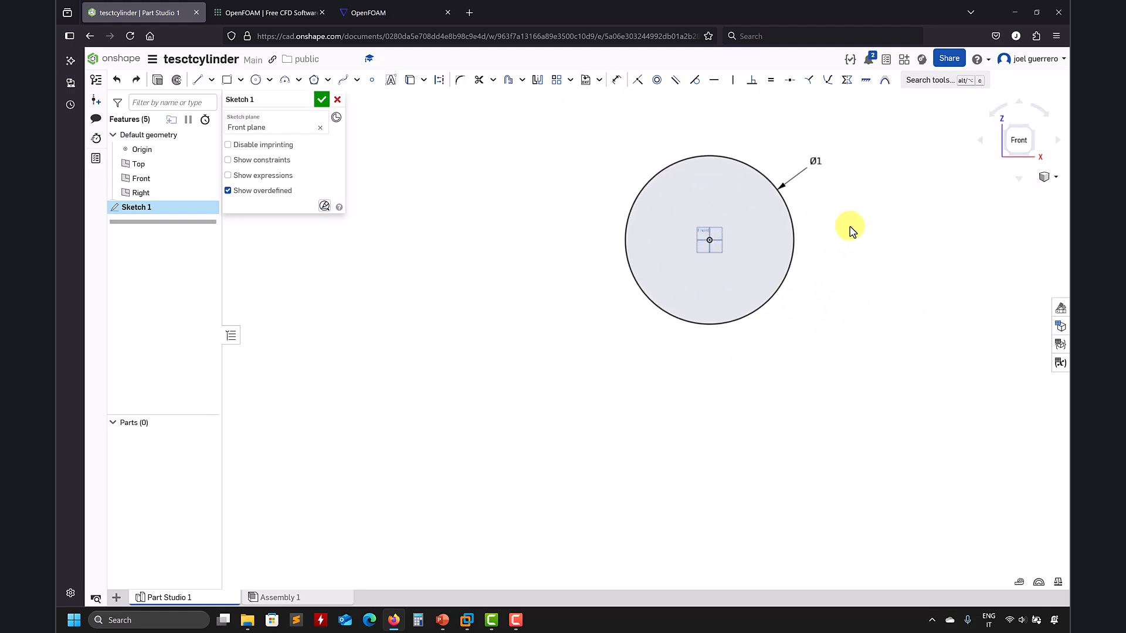
{"action": "middle_click_drag", "start_coordinate": [852, 231], "coordinate": [789, 372]}
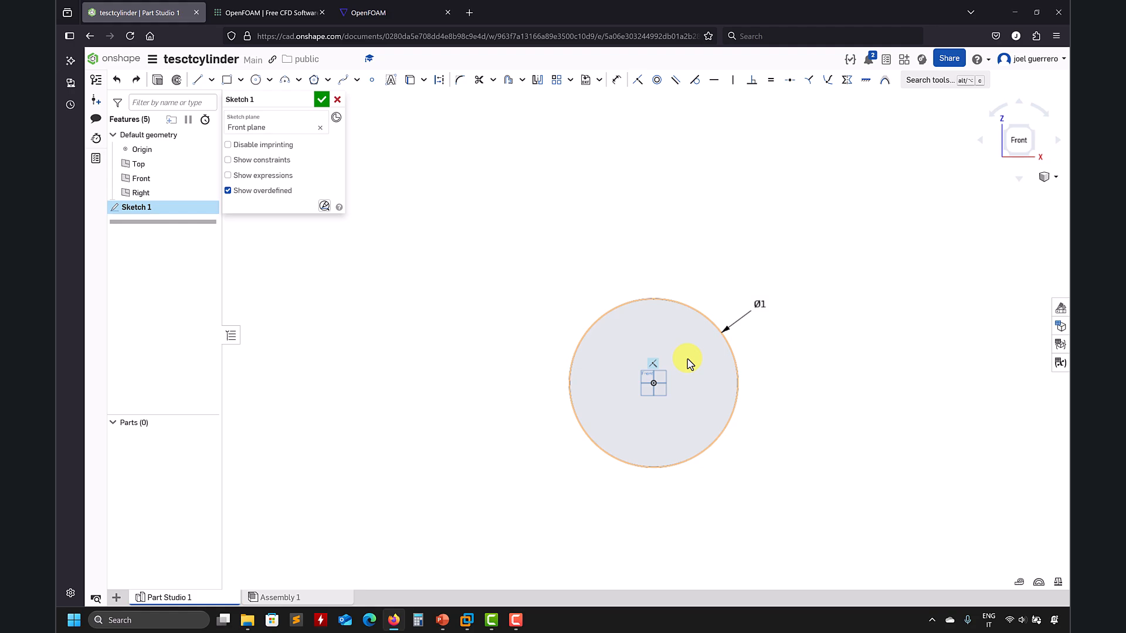
{"action": "left_click", "coordinate": [257, 81]}
{"action": "left_click", "coordinate": [515, 268]}
{"action": "left_click", "coordinate": [573, 234]}
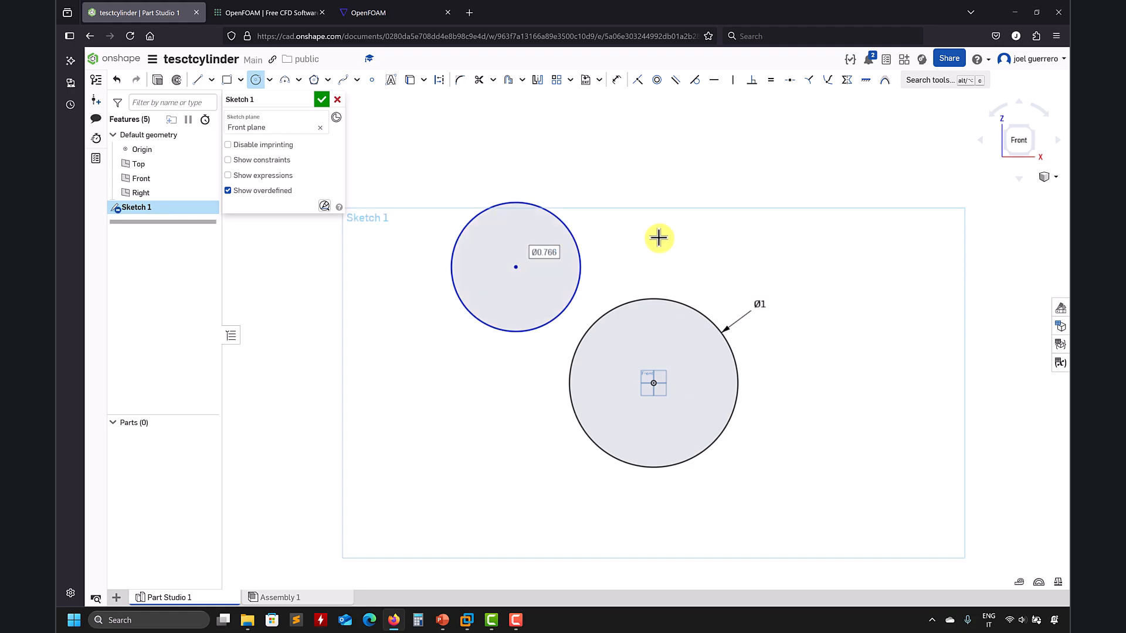
{"action": "left_click", "coordinate": [515, 267]}
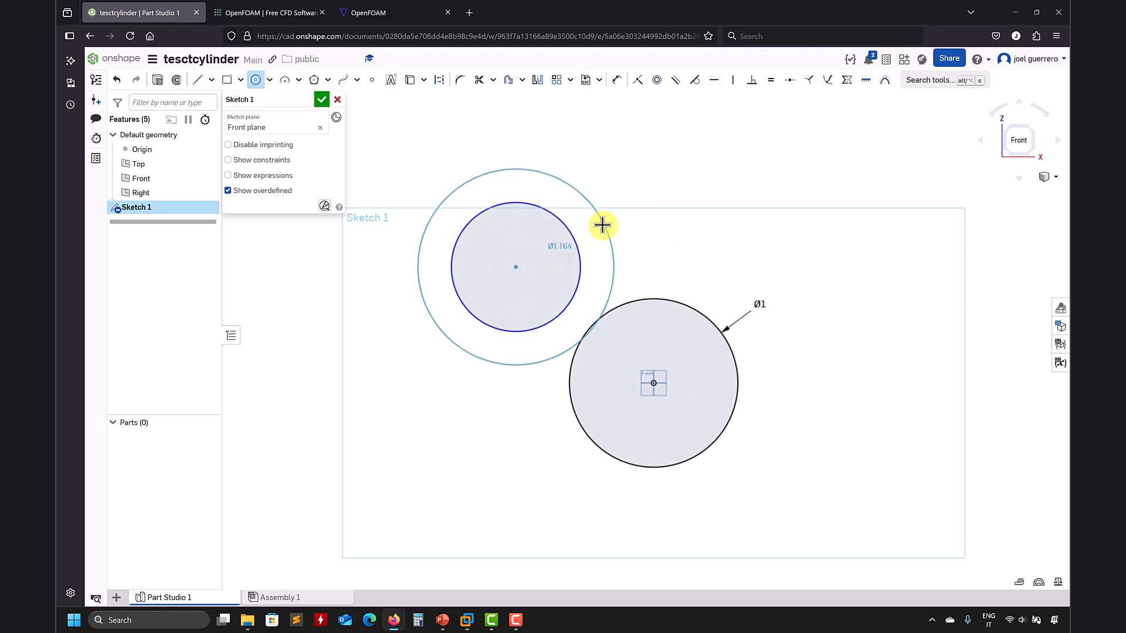
{"action": "key", "text": "Escape"}
- Shrink the undimensioned circle and move it to the left of the 1 m circle, level with the origin
{"action": "left_click_drag", "start_coordinate": [577, 252], "coordinate": [490, 238]}
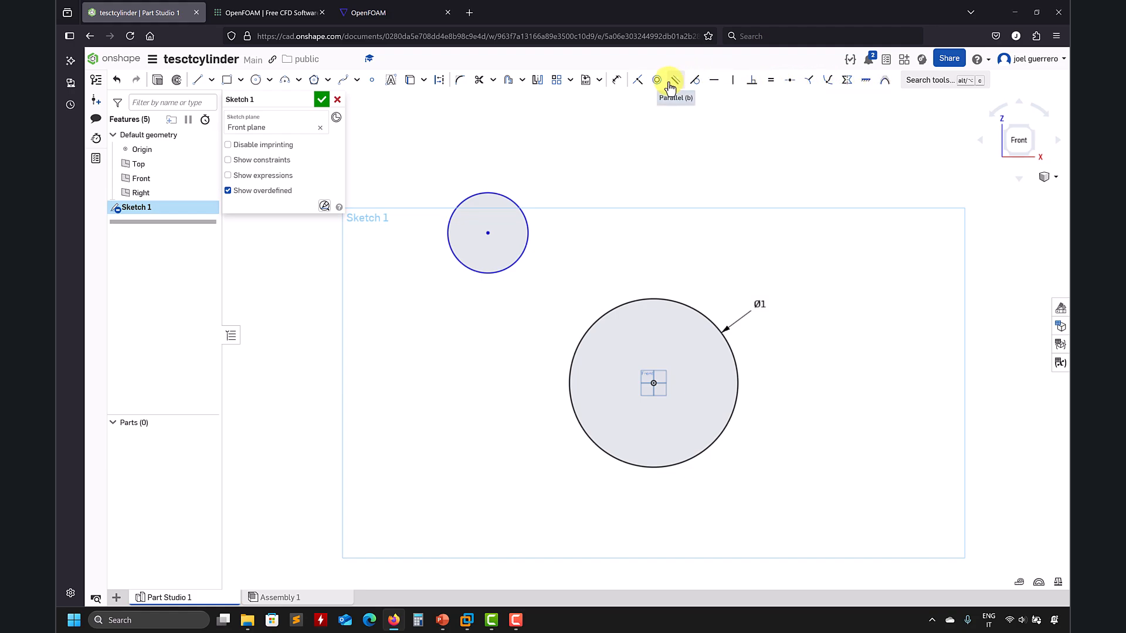
{"action": "mouse_move", "coordinate": [481, 239]}
{"action": "left_mouse_down"}
{"action": "mouse_move", "coordinate": [457, 381]}
{"action": "mouse_move", "coordinate": [502, 397]}
{"action": "mouse_move", "coordinate": [466, 389]}
{"action": "left_mouse_up"}
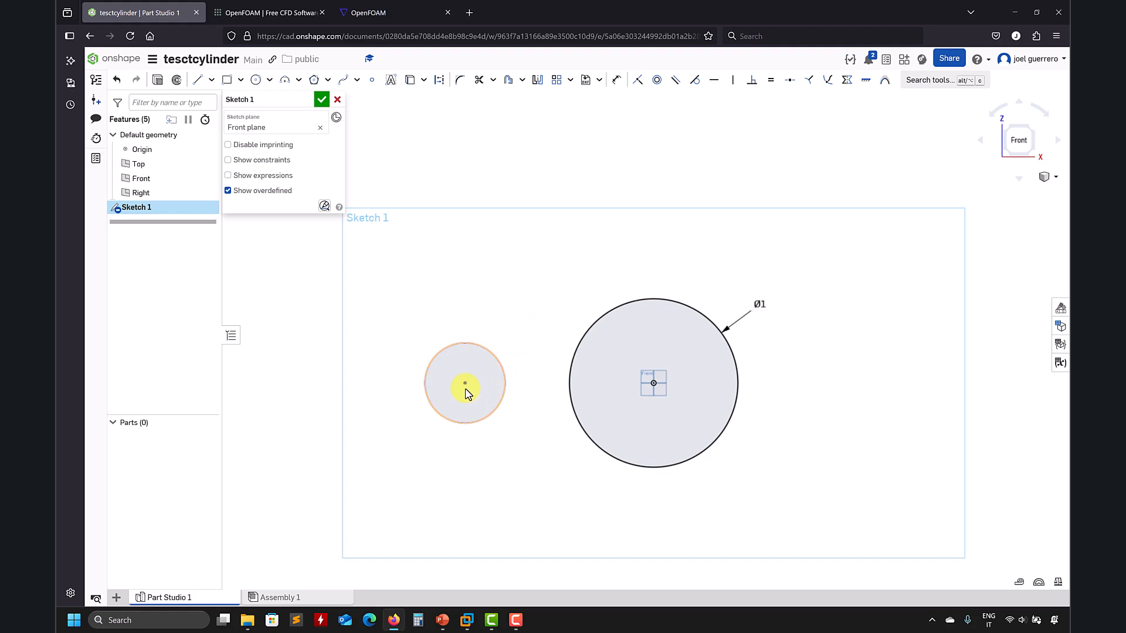
{"action": "mouse_move", "coordinate": [501, 375]}
{"action": "left_mouse_down"}
{"action": "mouse_move", "coordinate": [462, 381]}
{"action": "mouse_move", "coordinate": [485, 350]}
{"action": "mouse_move", "coordinate": [432, 360]}
{"action": "mouse_move", "coordinate": [604, 234]}
{"action": "mouse_move", "coordinate": [406, 394]}
{"action": "left_mouse_up"}
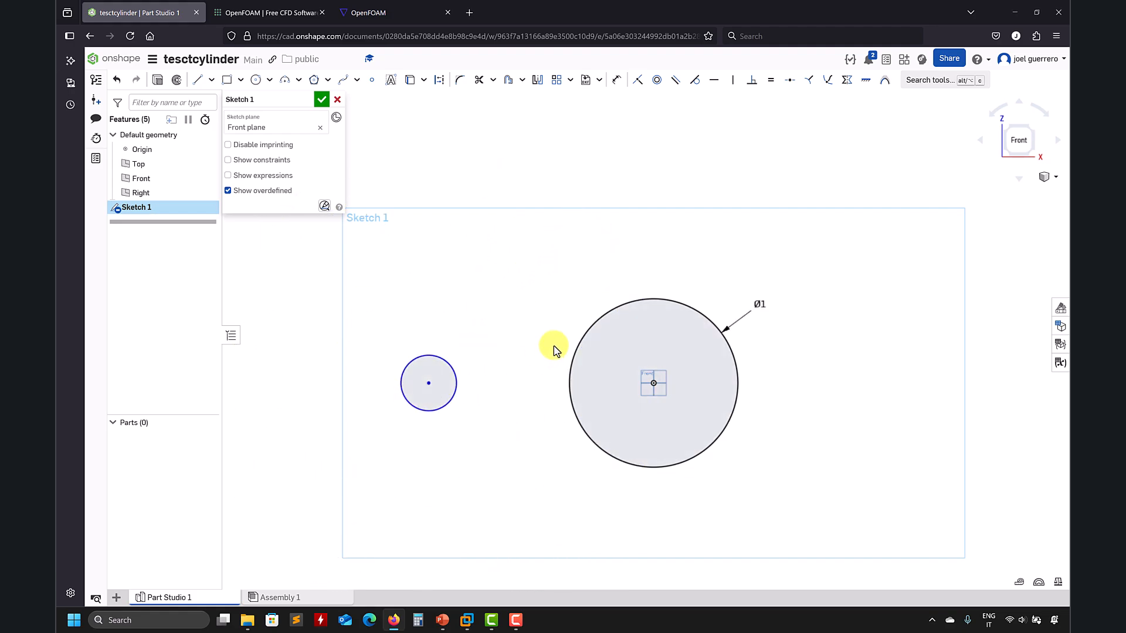
- Undo the second circle together with all its moves and size changes
{"action": "key", "text": "ctrl+z"}
{"action": "key", "text": "ctrl+z"}
{"action": "key", "text": "ctrl+z"}
{"action": "key", "text": "ctrl+z"}
{"action": "key", "text": "ctrl+z"}
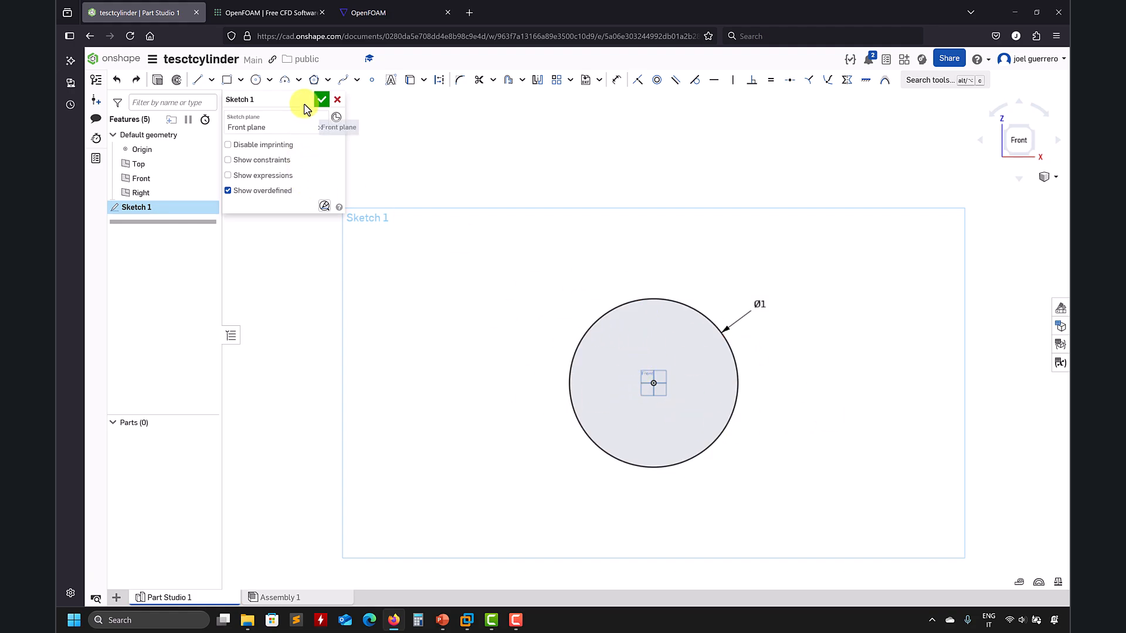
- Finish the sketch and extrude the 1 m circle forward about 0.36 m as a new solid
{"action": "left_click", "coordinate": [322, 100]}
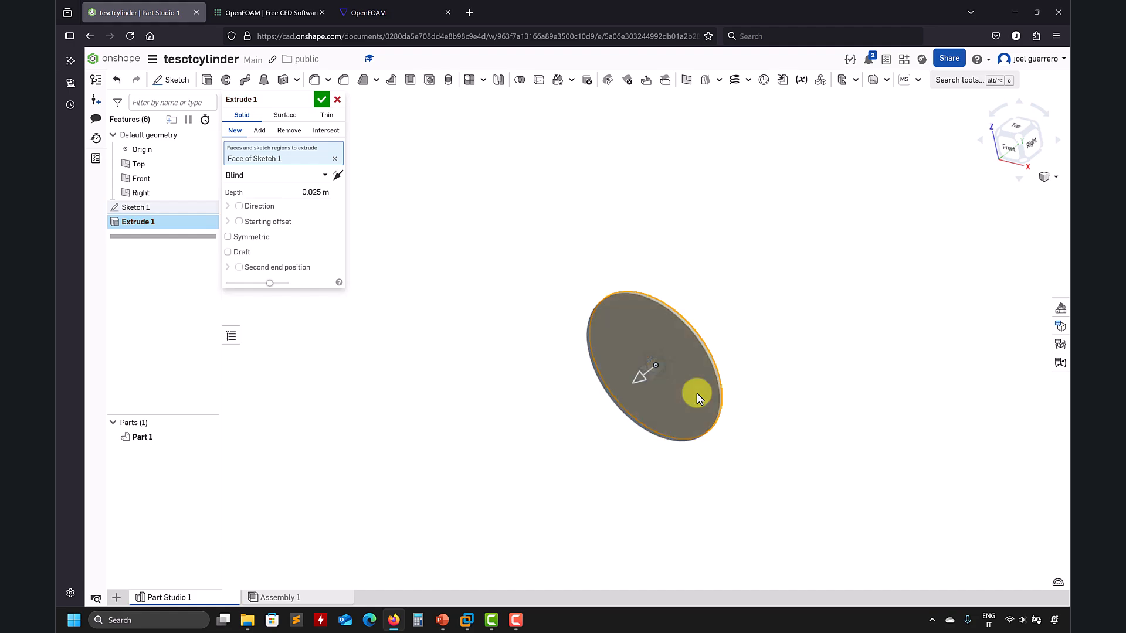
{"action": "left_click_drag", "start_coordinate": [638, 379], "coordinate": [626, 434]}
- Switch to geometries.pptx in PowerPoint, check the dimensions on the 3D cylinder slide, and return to Onshape
{"action": "mouse_move", "coordinate": [443, 622]}
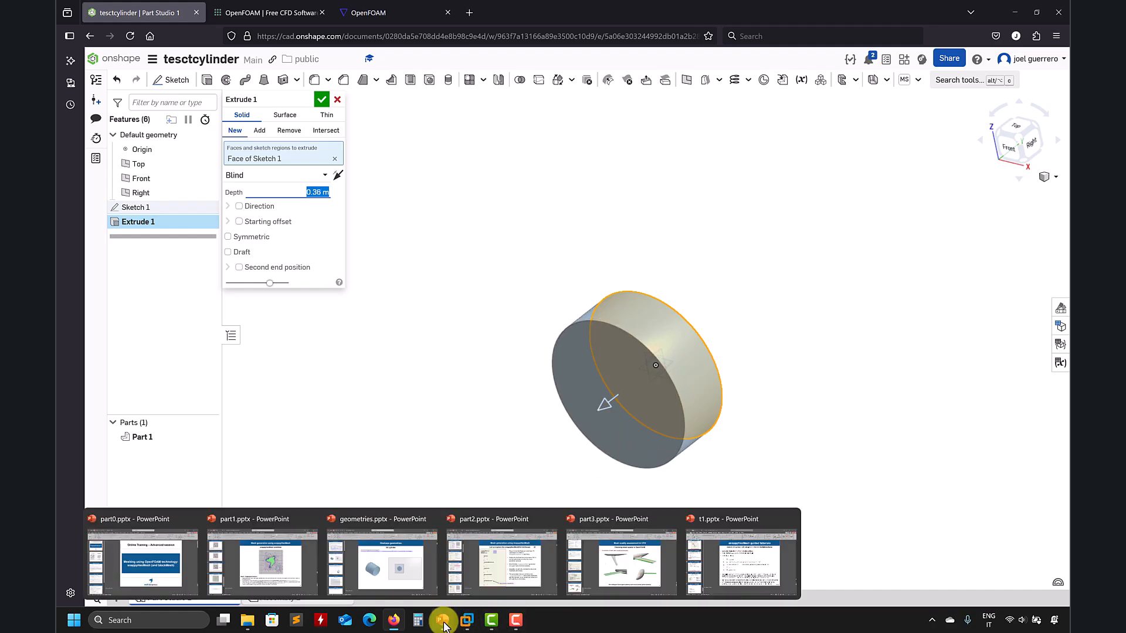
{"action": "left_click", "coordinate": [399, 571]}
{"action": "scroll", "coordinate": [478, 390], "scroll_direction": "down", "scroll_amount": 1}
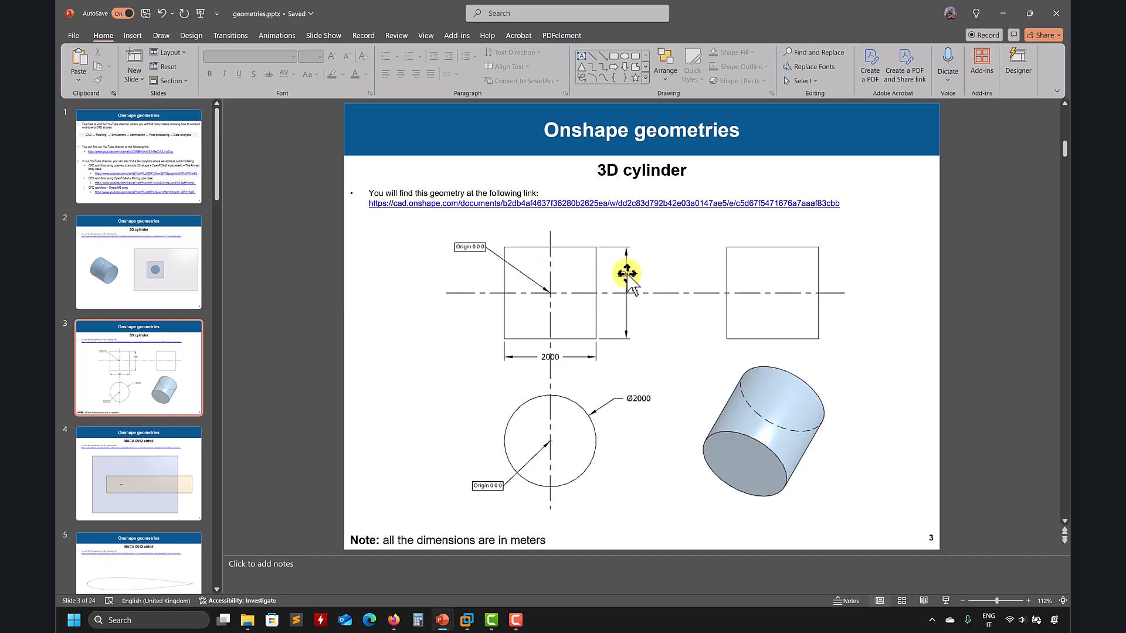
{"action": "left_click", "coordinate": [1008, 21]}
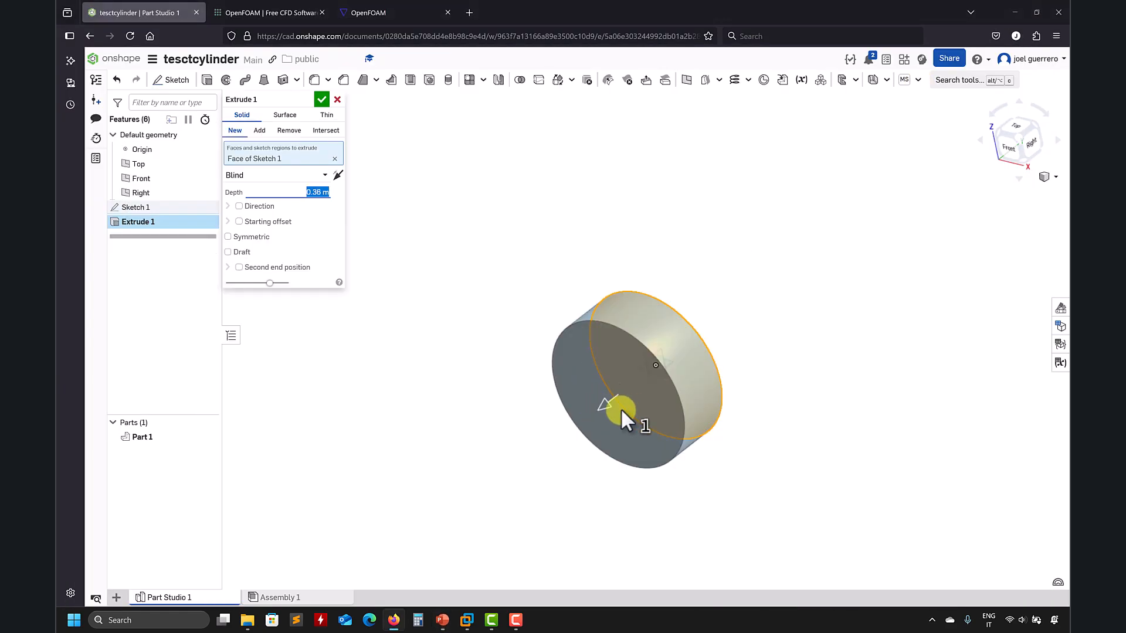
- Lengthen the circle's extrusion to a depth of 0.6 m and accept it
{"action": "mouse_move", "coordinate": [598, 410]}
{"action": "left_mouse_down"}
{"action": "mouse_move", "coordinate": [471, 469]}
{"action": "mouse_move", "coordinate": [643, 404]}
{"action": "mouse_move", "coordinate": [711, 360]}
{"action": "mouse_move", "coordinate": [575, 430]}
{"action": "mouse_move", "coordinate": [592, 426]}
{"action": "left_mouse_up"}
{"action": "middle_click_drag", "start_coordinate": [764, 405], "coordinate": [725, 413]}
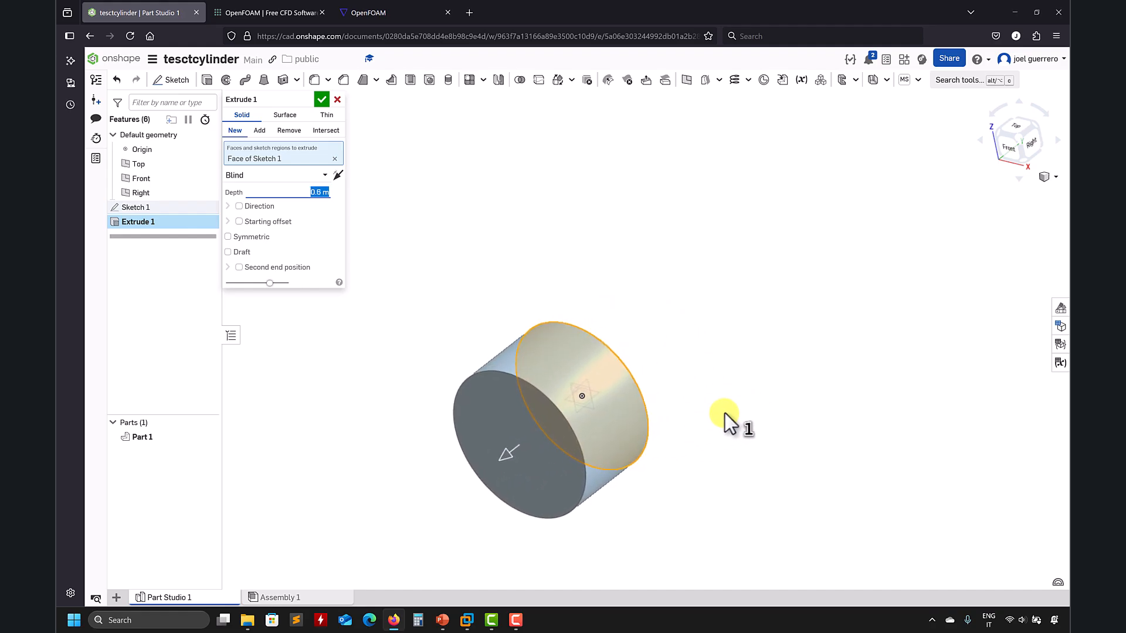
{"action": "left_click", "coordinate": [322, 101]}
- Extrude the cylinder's back end face outward 0.8 m, adding it to Part 1
{"action": "right_click_drag", "start_coordinate": [694, 312], "coordinate": [661, 326]}
{"action": "left_click", "coordinate": [599, 360]}
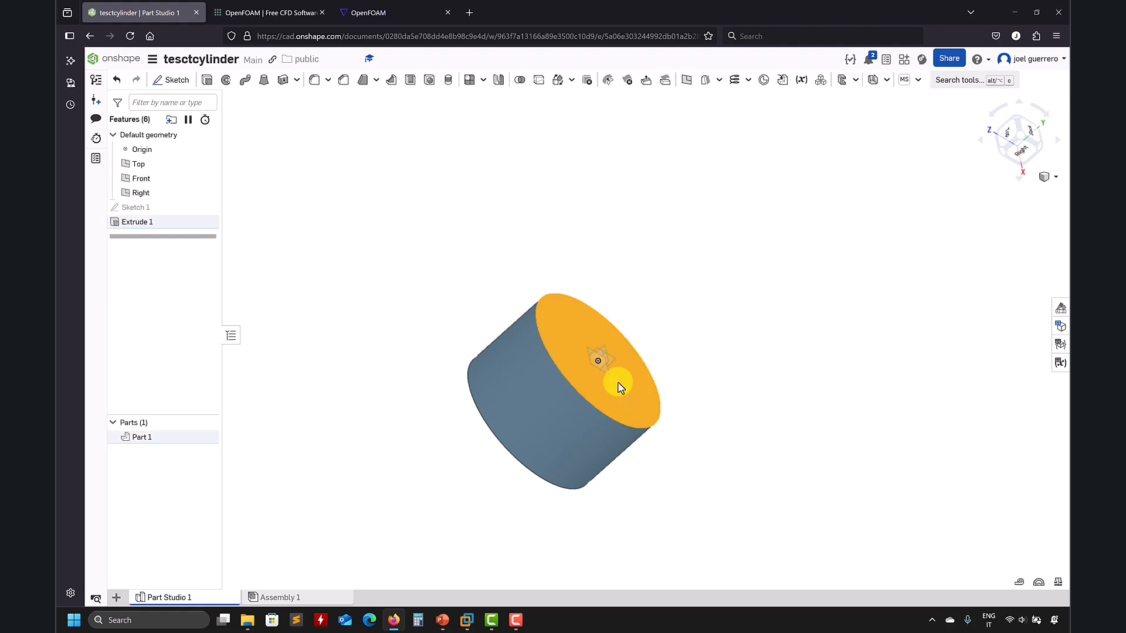
{"action": "left_click", "coordinate": [207, 82]}
{"action": "left_click_drag", "start_coordinate": [623, 346], "coordinate": [723, 280]}
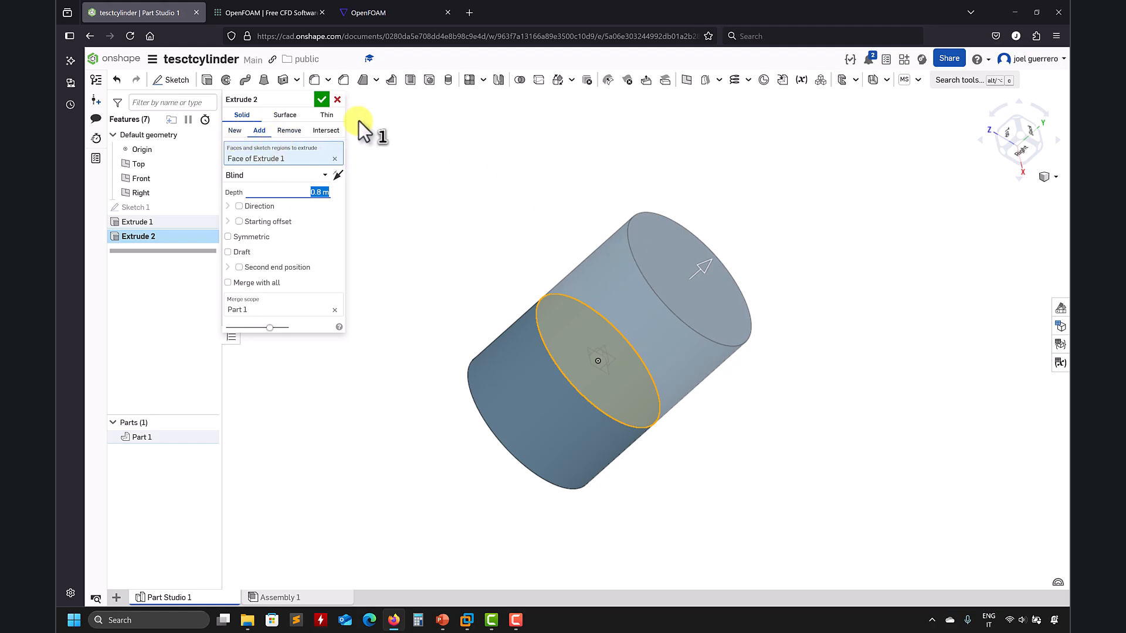
{"action": "left_click", "coordinate": [321, 99]}
- Undo both extrusions so that only the circle sketch is left
{"action": "right_click_drag", "start_coordinate": [409, 365], "coordinate": [497, 332]}
{"action": "key", "text": "ctrl+z"}
{"action": "key", "text": "ctrl+z"}
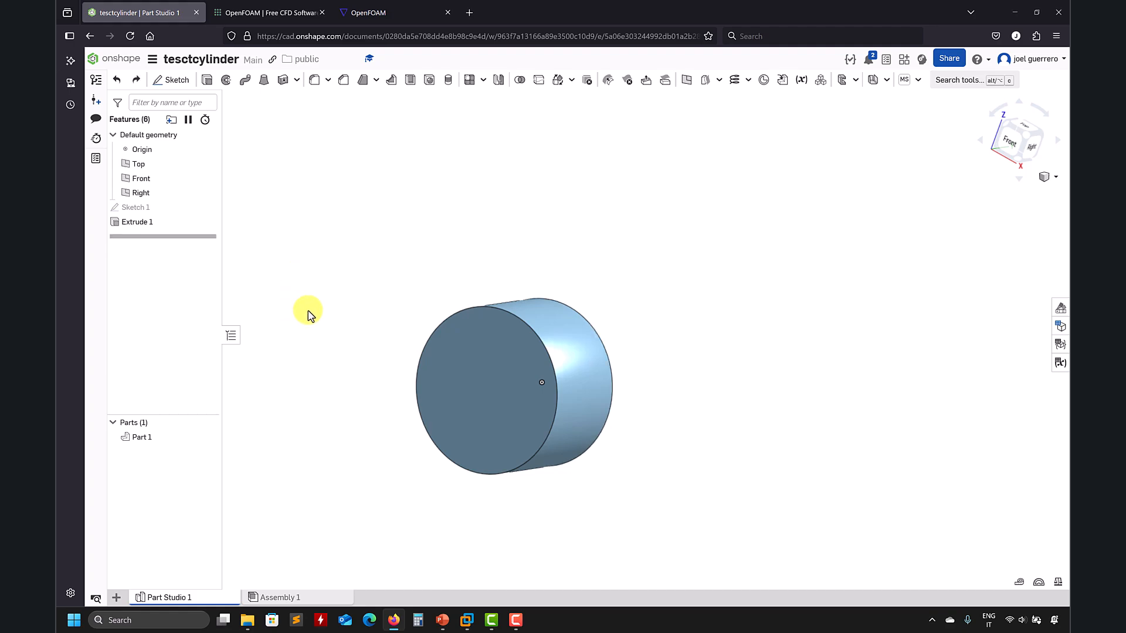
{"action": "middle_click_drag", "start_coordinate": [421, 293], "coordinate": [439, 281]}
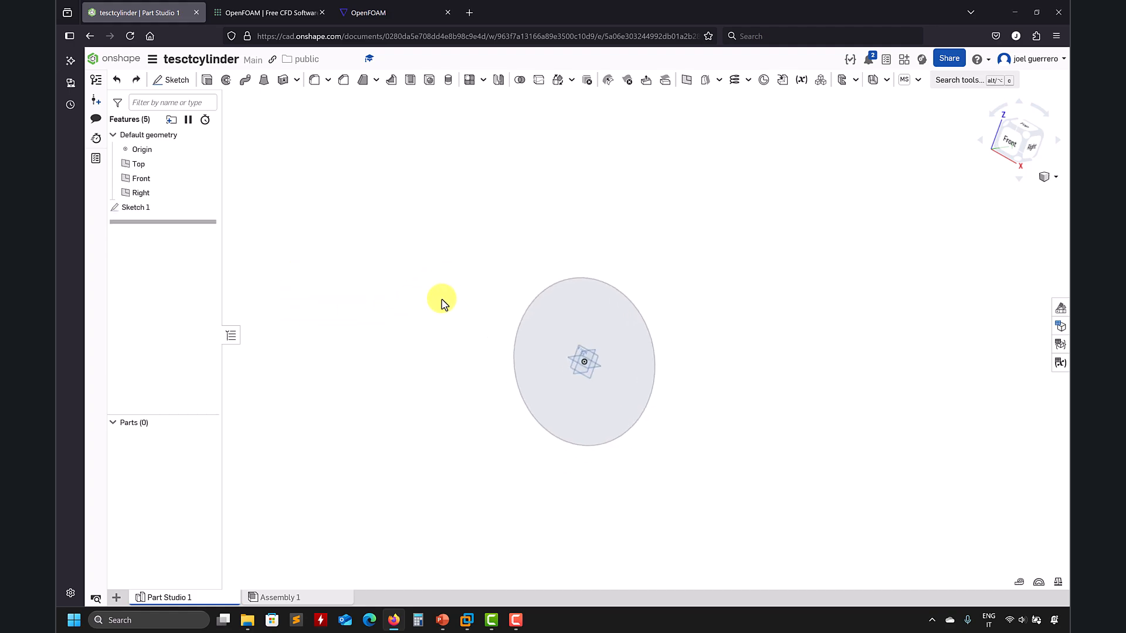
- Extrude the 1 m circle symmetrically about the Front plane as a new solid with a depth of 1 m
{"action": "left_click", "coordinate": [624, 323]}
{"action": "left_click", "coordinate": [261, 82]}
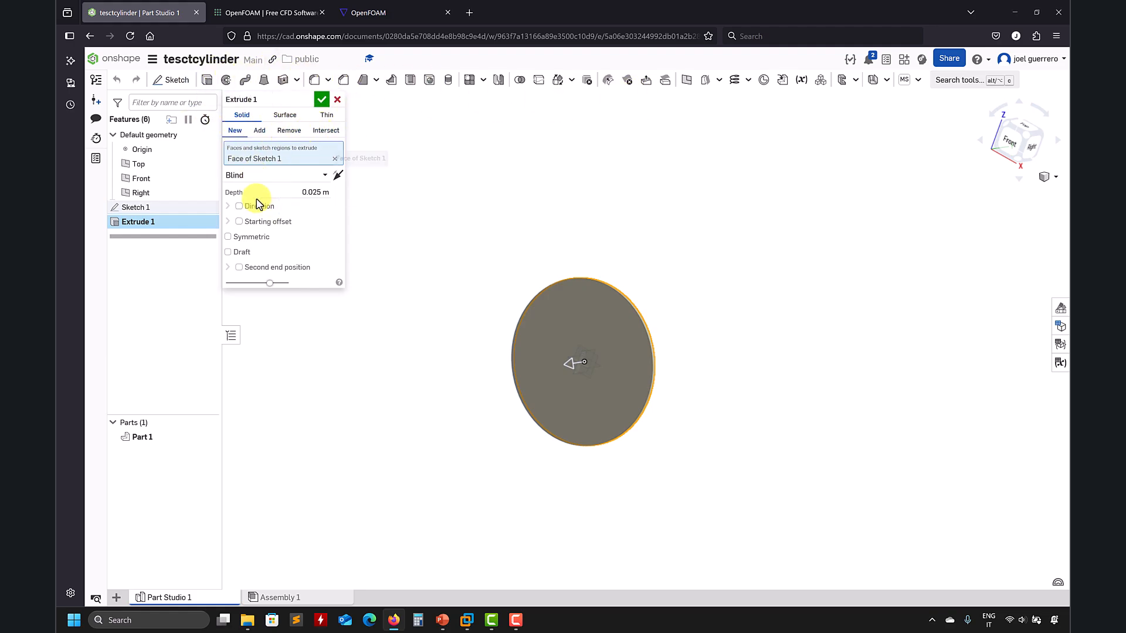
{"action": "left_click", "coordinate": [228, 237]}
{"action": "left_click", "coordinate": [314, 193]}
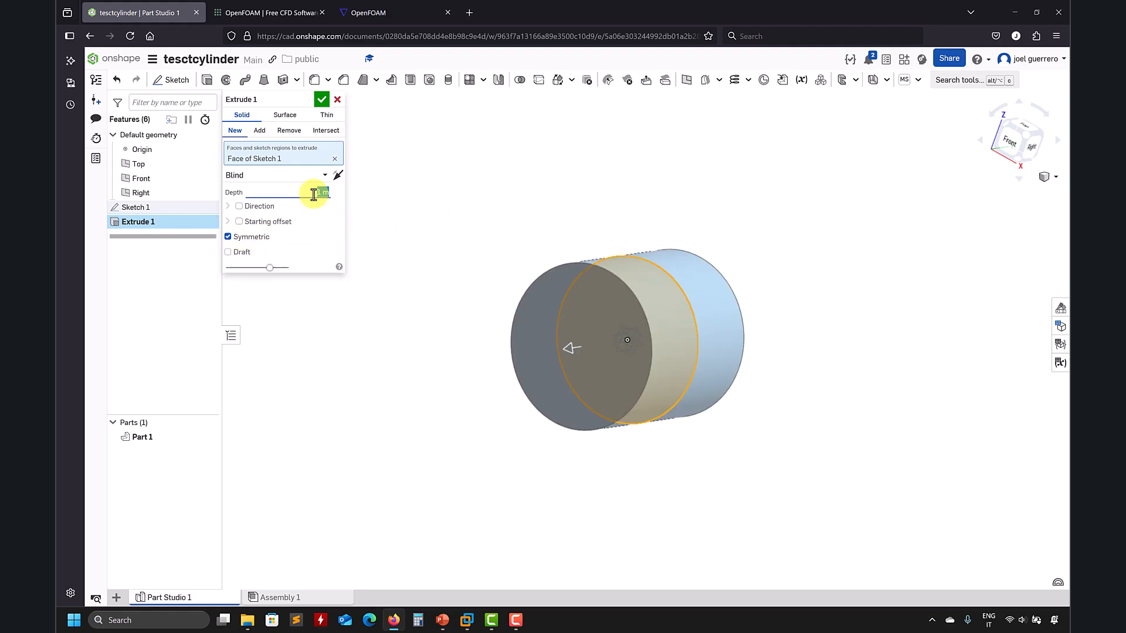
{"action": "right_click_drag", "start_coordinate": [441, 258], "coordinate": [464, 266]}
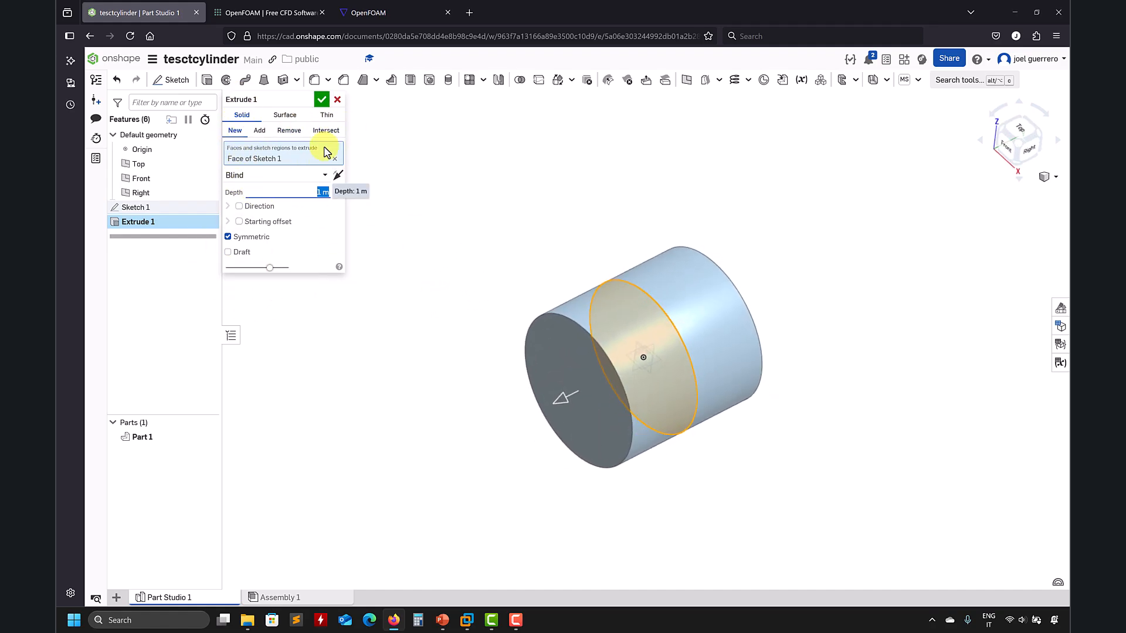
{"action": "left_click", "coordinate": [322, 99]}
- Start a sketch on the cylinder's front end face, draw a corner rectangle near its centre, and finish the sketch
{"action": "right_click_drag", "start_coordinate": [417, 244], "coordinate": [444, 228]}
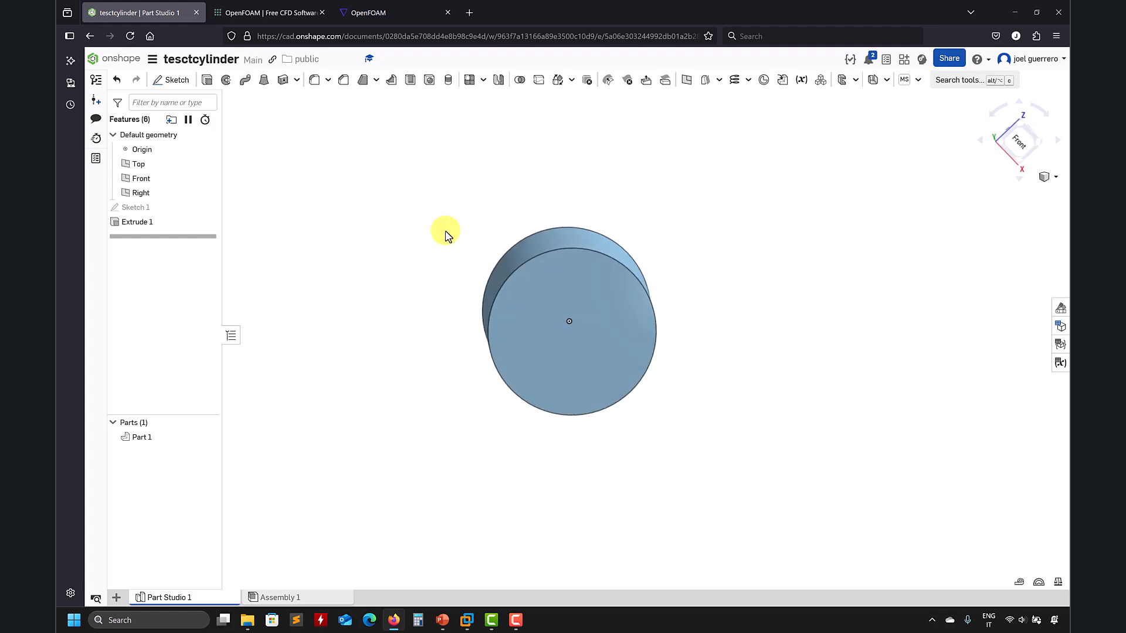
{"action": "left_click", "coordinate": [598, 338]}
{"action": "right_click_drag", "start_coordinate": [633, 305], "coordinate": [617, 339]}
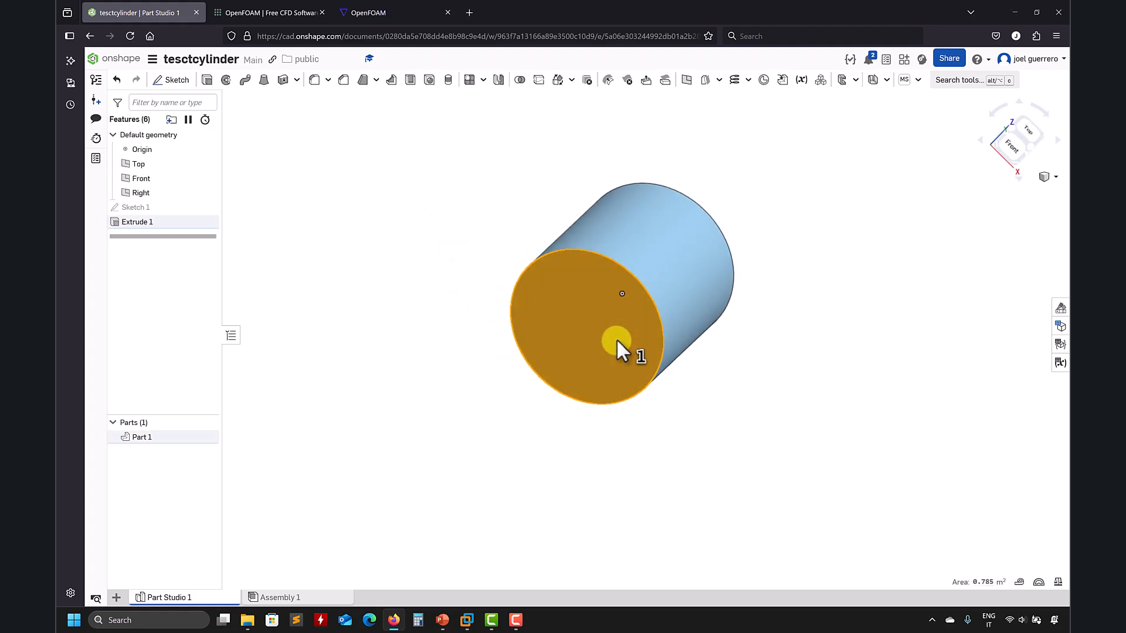
{"action": "left_click", "coordinate": [171, 80]}
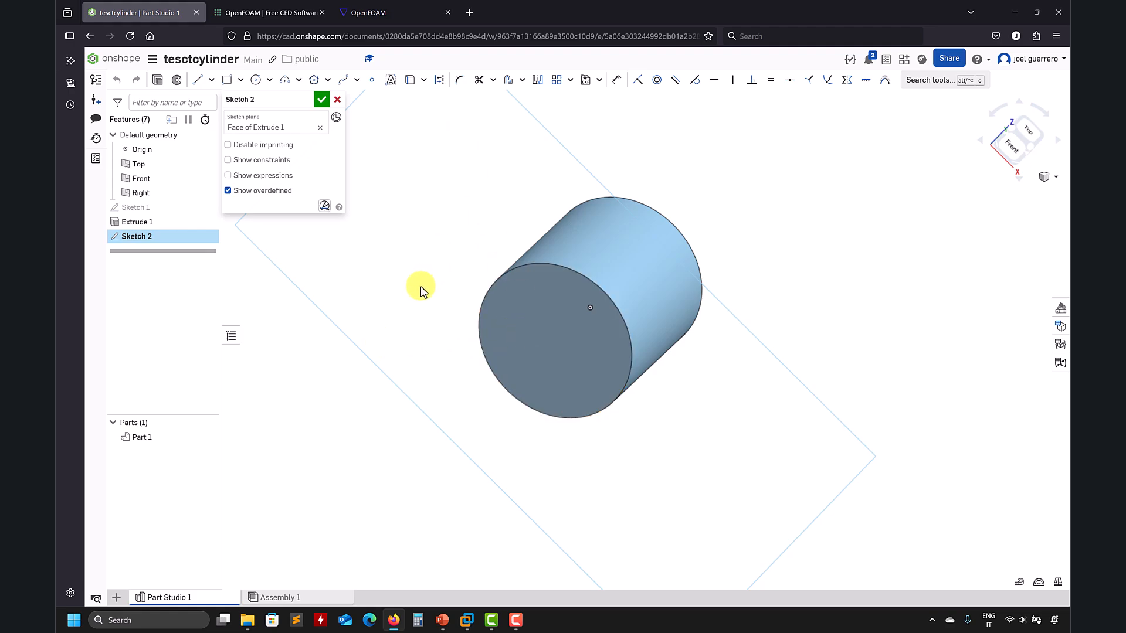
{"action": "key", "text": "n"}
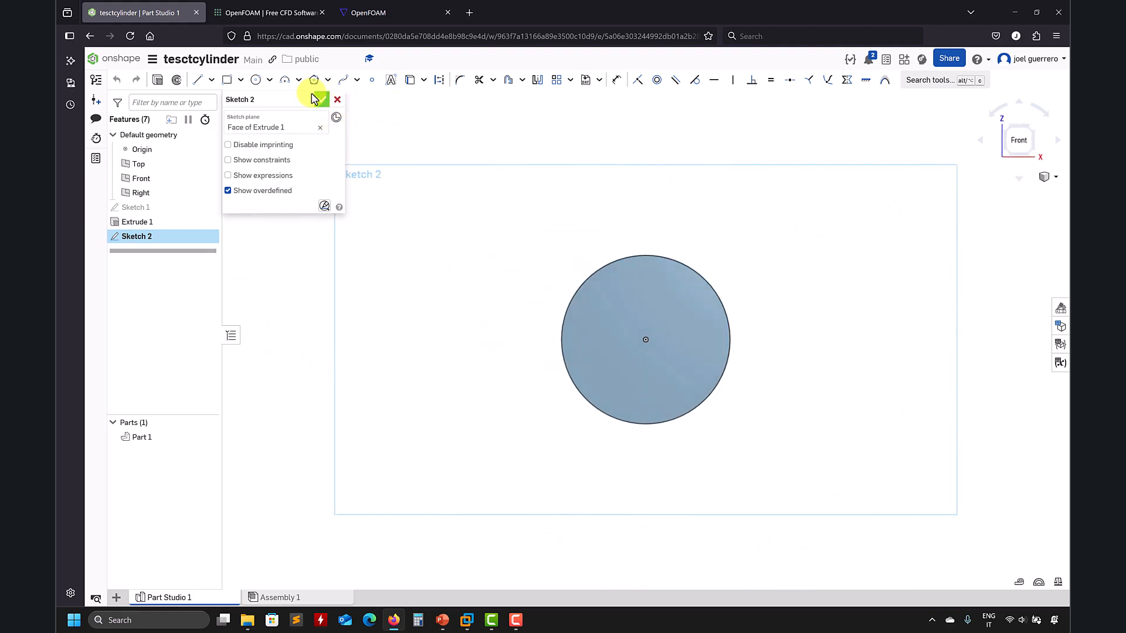
{"action": "left_click", "coordinate": [227, 80]}
{"action": "left_click", "coordinate": [603, 314]}
{"action": "left_click", "coordinate": [665, 370]}
{"action": "left_click", "coordinate": [322, 100]}
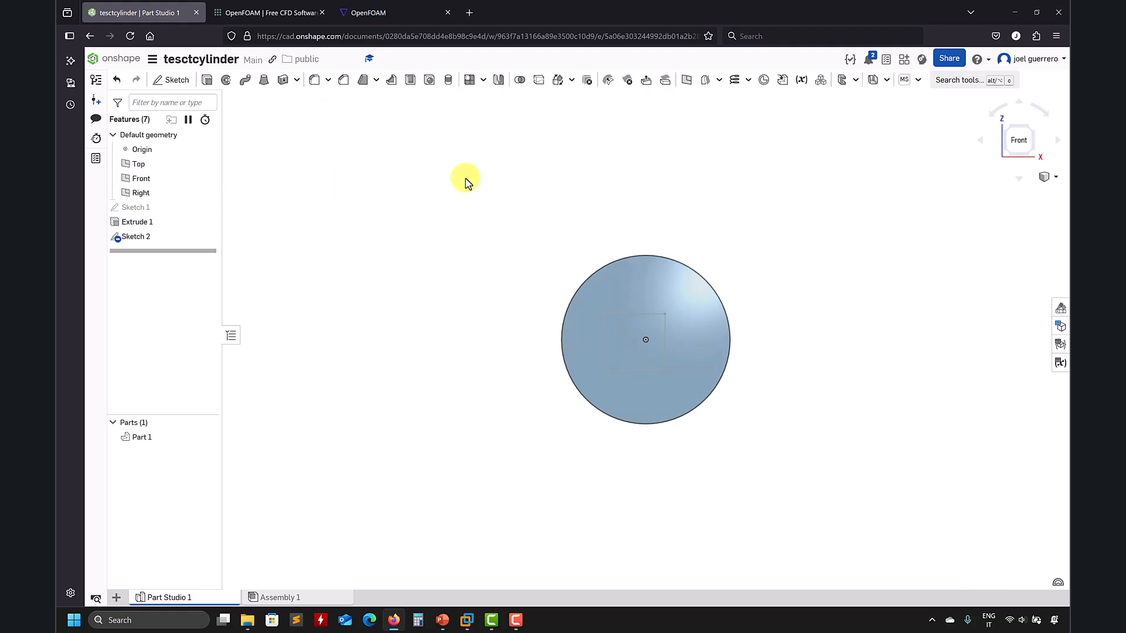
- Try extruding the rectangle back through the cylinder, and switch the operation from Add to Remove
{"action": "right_click_drag", "start_coordinate": [711, 360], "coordinate": [674, 371]}
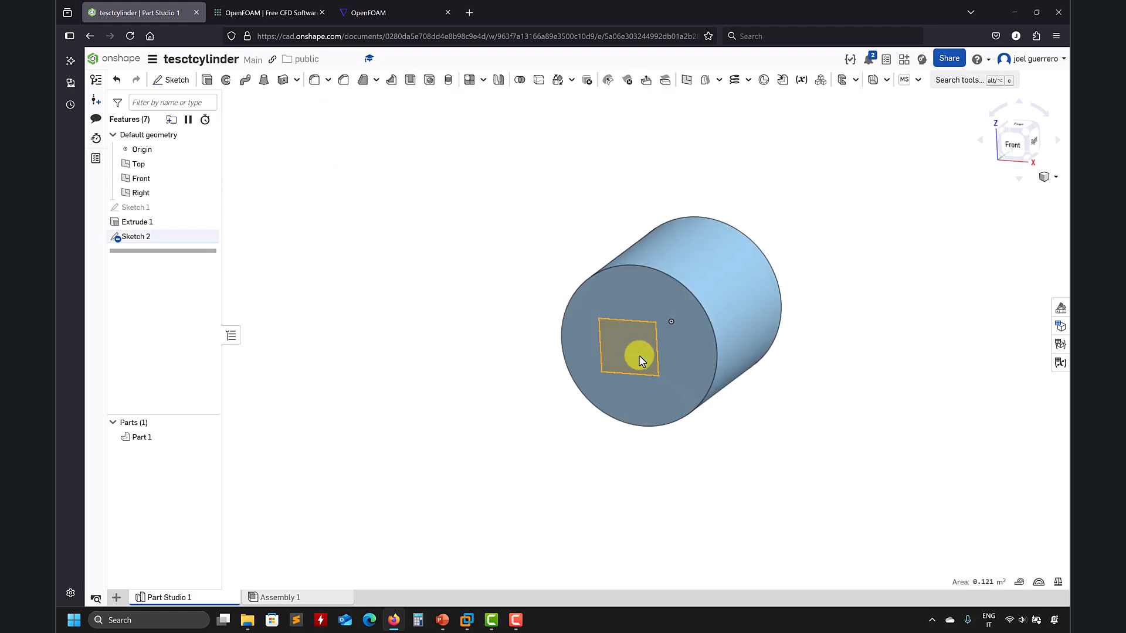
{"action": "key", "text": "shift+e"}
{"action": "left_click_drag", "start_coordinate": [634, 350], "coordinate": [916, 247]}
{"action": "left_click_drag", "start_coordinate": [618, 350], "coordinate": [828, 270]}
{"action": "middle_click_drag", "start_coordinate": [863, 289], "coordinate": [812, 331]}
{"action": "mouse_move", "coordinate": [812, 331]}
{"action": "right_mouse_down"}
{"action": "mouse_move", "coordinate": [766, 360]}
{"action": "mouse_move", "coordinate": [797, 347]}
{"action": "right_mouse_up"}
{"action": "left_click", "coordinate": [297, 135]}
{"action": "right_click_drag", "start_coordinate": [495, 440], "coordinate": [533, 395]}
- Undo the changes to the rectangle's extrusion and cancel the feature
{"action": "key", "text": "ctrl+z"}
{"action": "key", "text": "ctrl+z"}
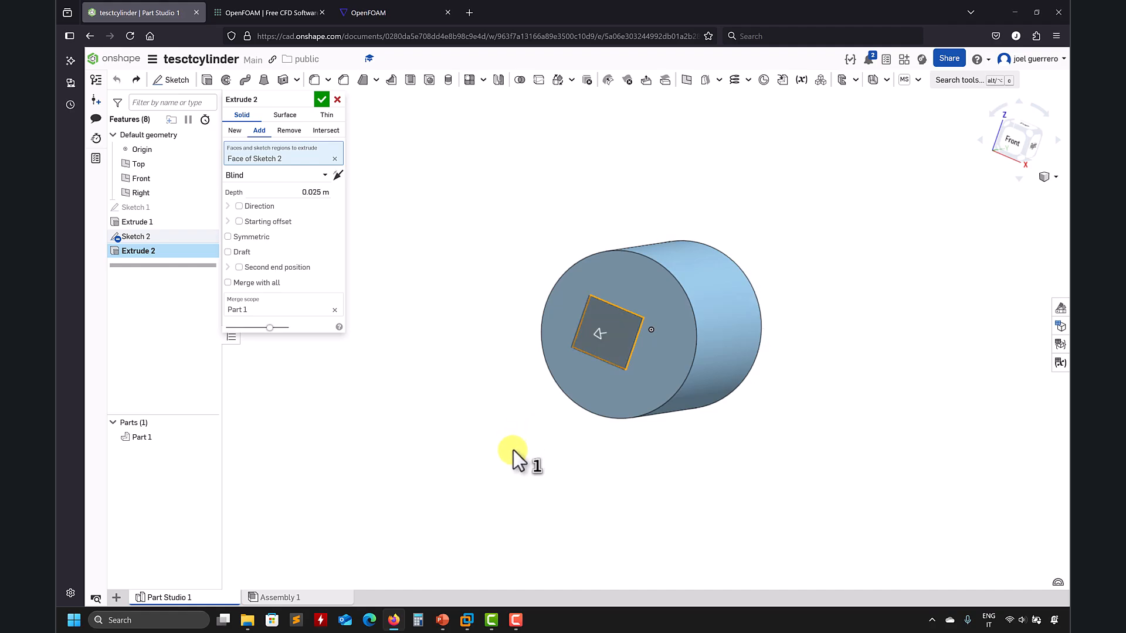
{"action": "left_click", "coordinate": [338, 99]}
- Delete Sketch 2, the rectangle sketch on the cylinder's end face
{"action": "left_click", "coordinate": [150, 240]}
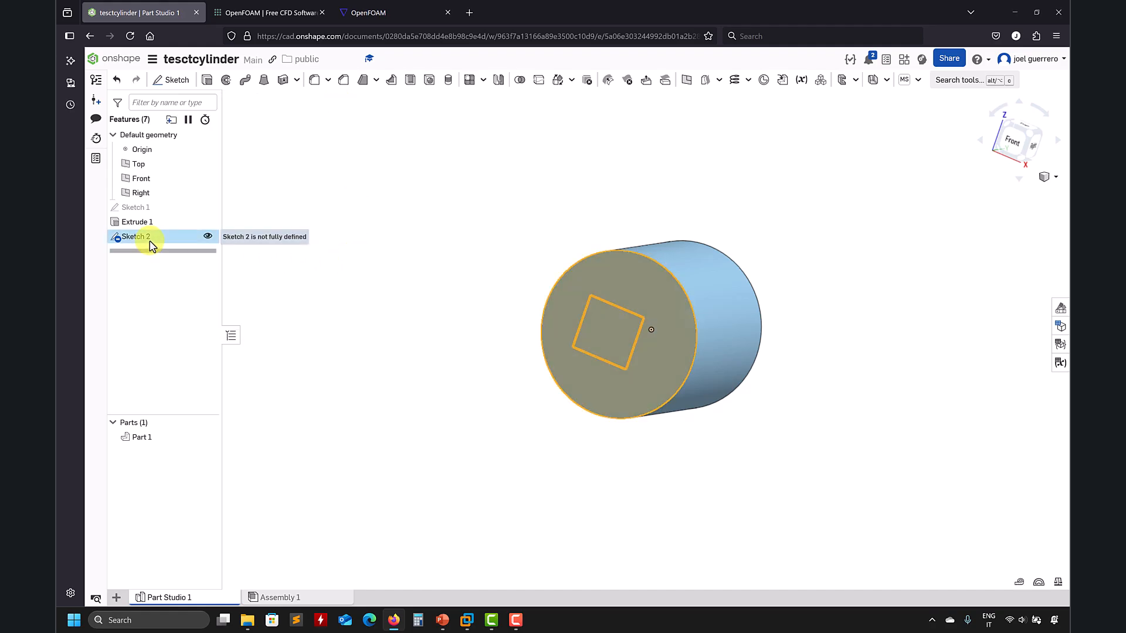
{"action": "right_click", "coordinate": [151, 245]}
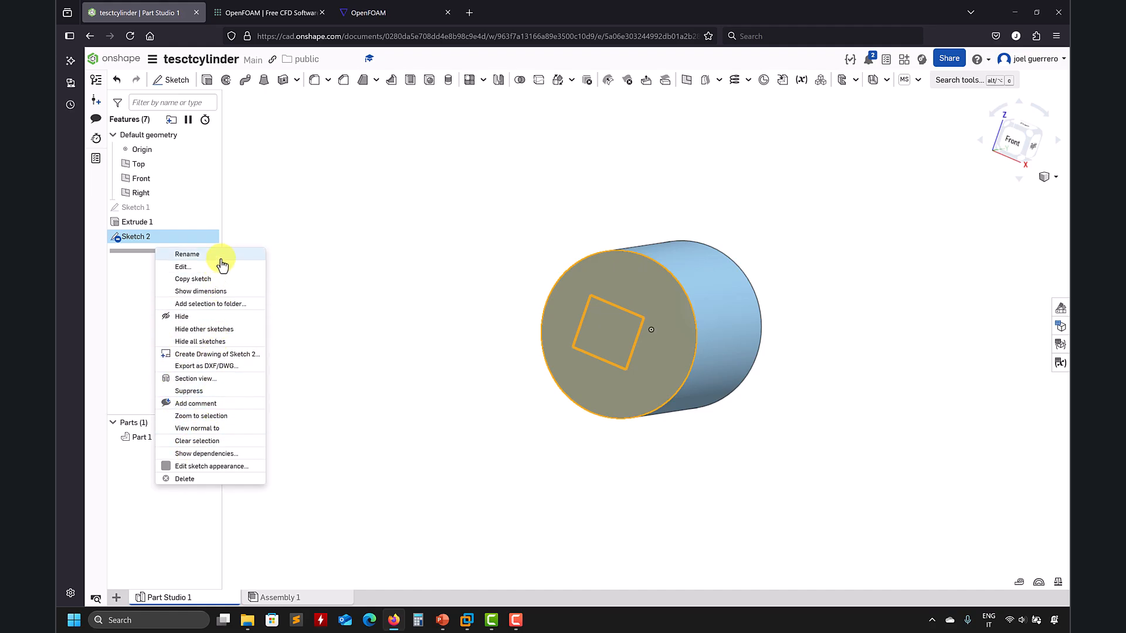
{"action": "left_click", "coordinate": [194, 479]}
- Open the export settings for Part 1, review the available file formats, and cancel without exporting
{"action": "right_click_drag", "start_coordinate": [442, 370], "coordinate": [440, 434]}
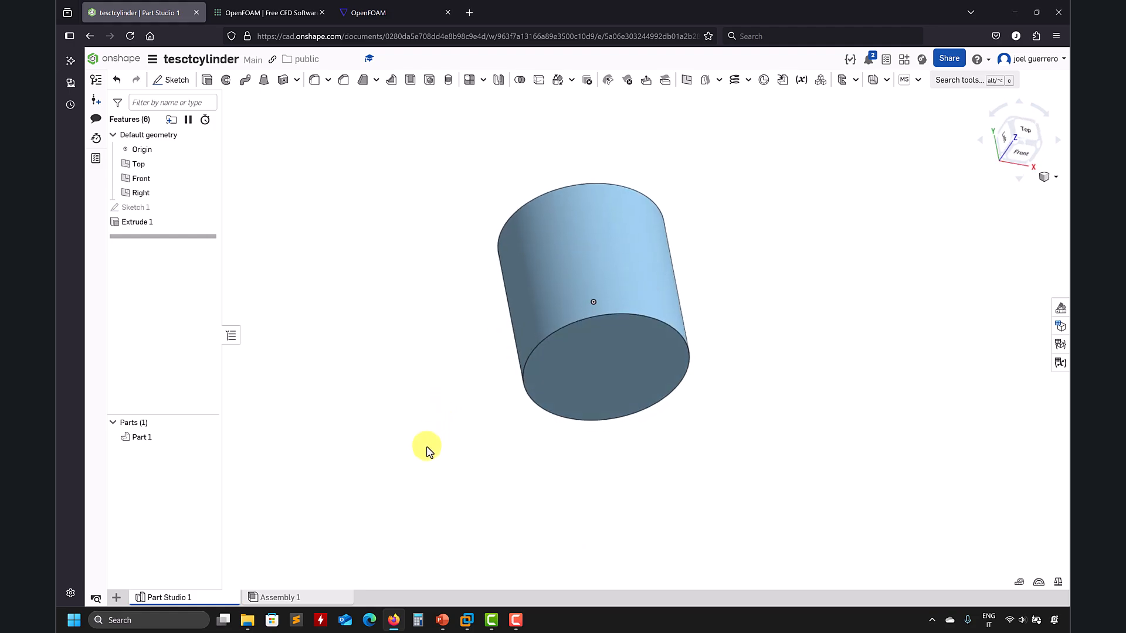
{"action": "left_click", "coordinate": [146, 439]}
{"action": "right_click", "coordinate": [154, 444]}
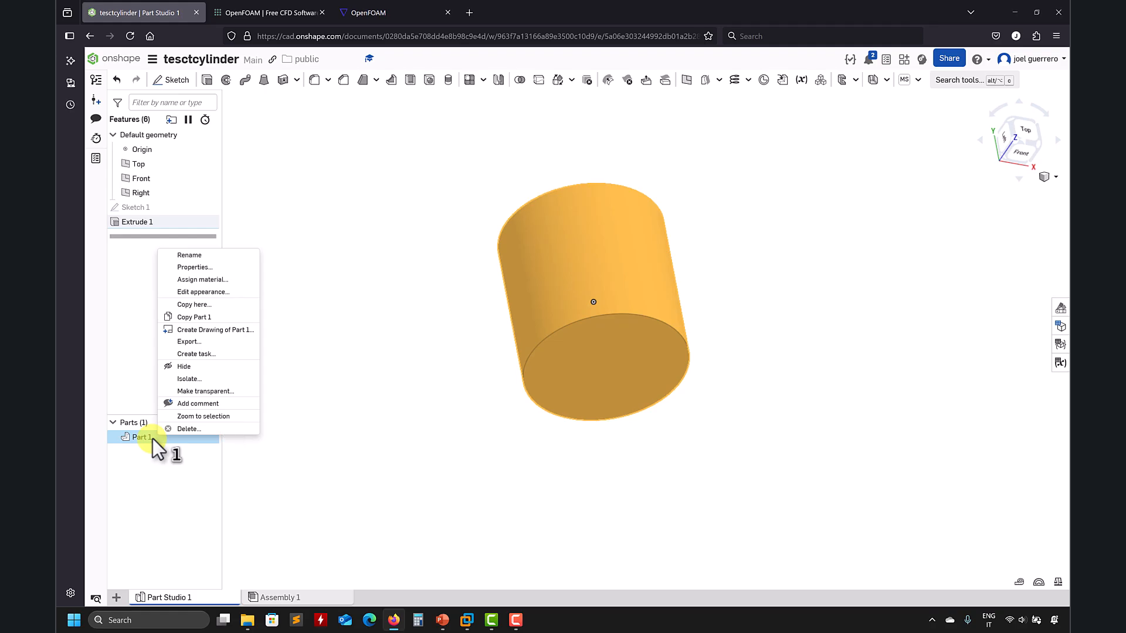
{"action": "left_click", "coordinate": [208, 342]}
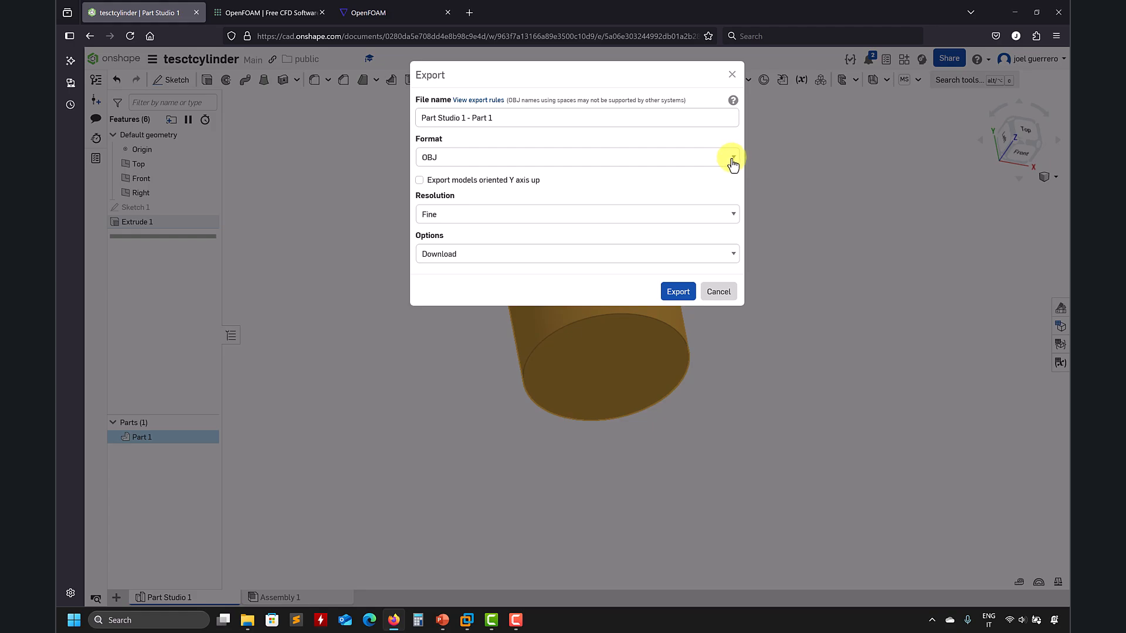
{"action": "left_click", "coordinate": [733, 163]}
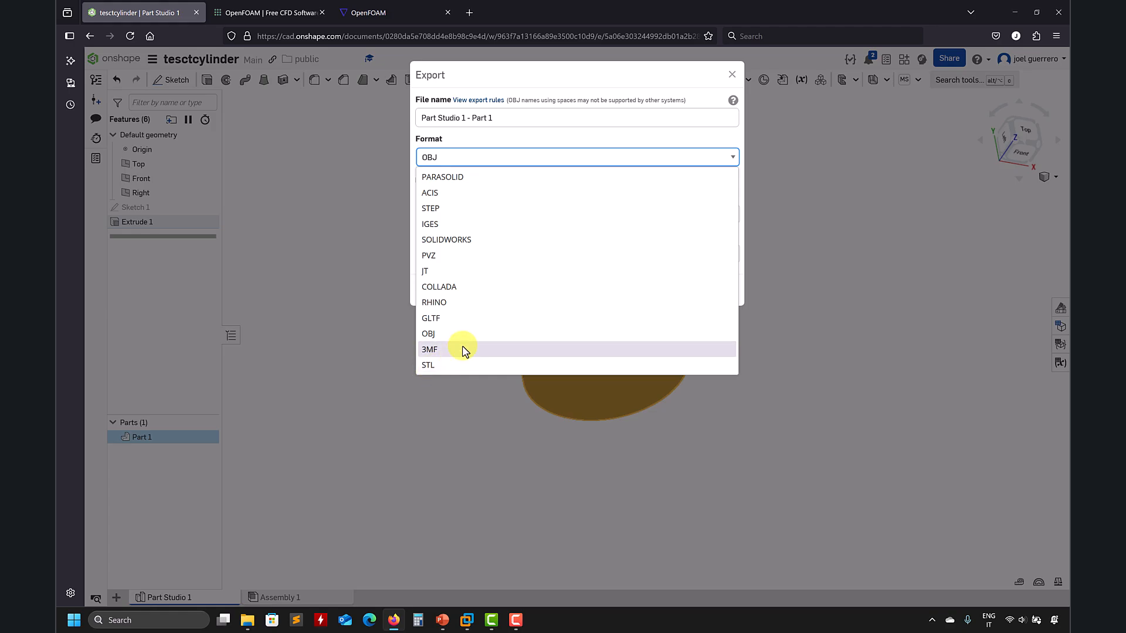
{"action": "left_click", "coordinate": [594, 76]}
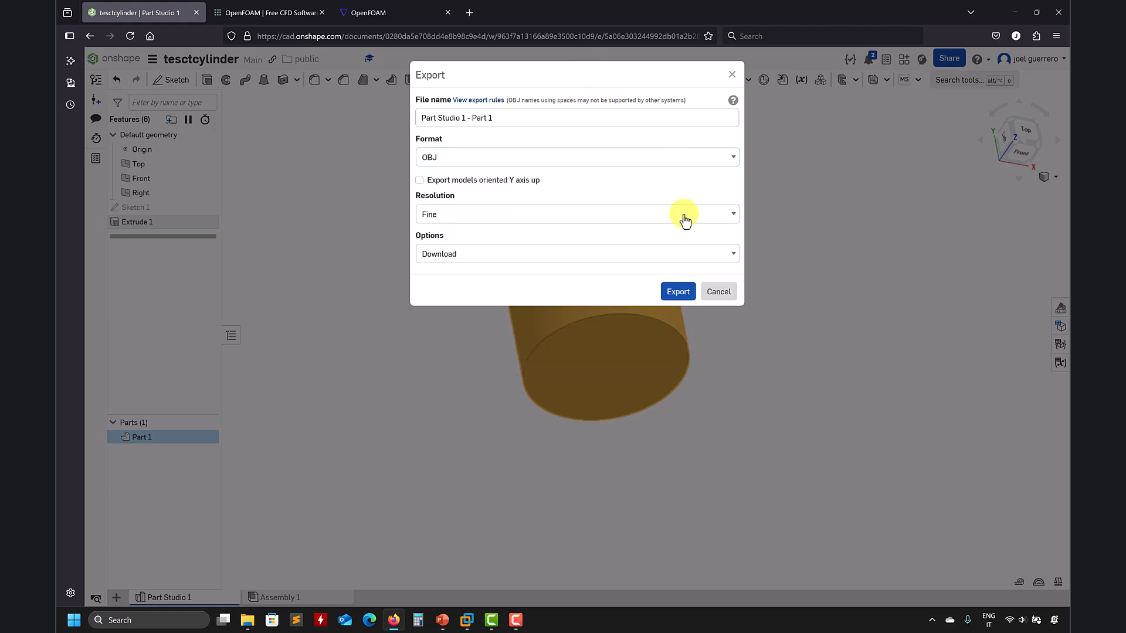
{"action": "left_click", "coordinate": [714, 292]}
{"action": "left_click", "coordinate": [790, 430]}
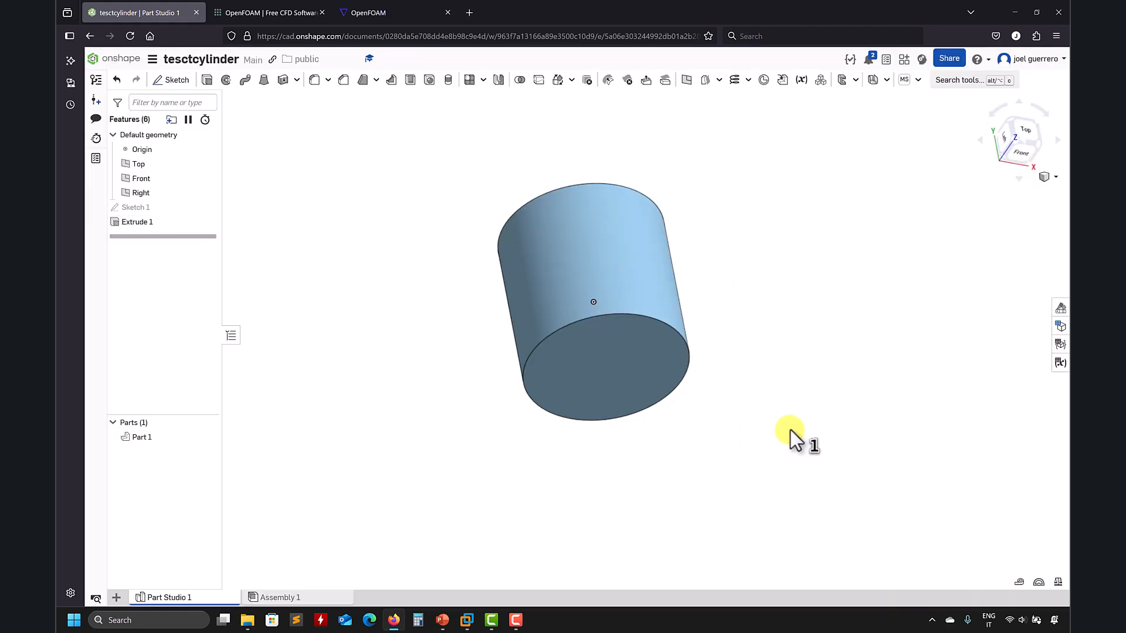
- Examine the cylinder from the front and at an angle, and check where the Front plane cuts through it
{"action": "right_click_drag", "start_coordinate": [670, 252], "coordinate": [720, 320]}
{"action": "left_click", "coordinate": [1016, 152]}
{"action": "scroll", "coordinate": [868, 310], "scroll_direction": "down", "scroll_amount": 4}
{"action": "scroll", "coordinate": [880, 314], "scroll_direction": "down", "scroll_amount": 3}
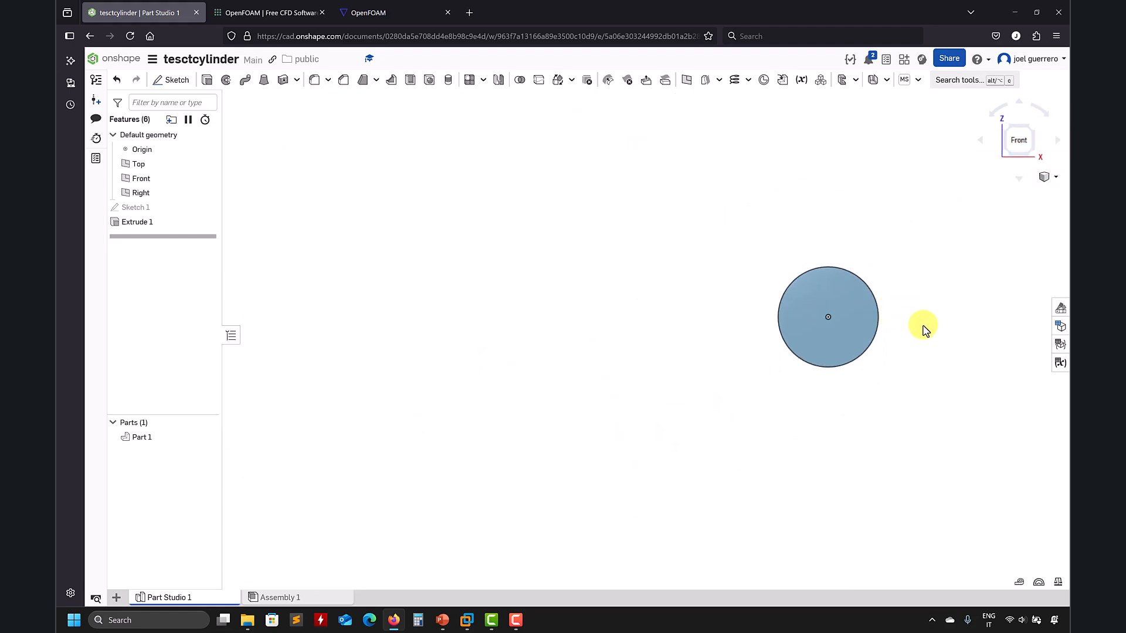
{"action": "middle_click_drag", "start_coordinate": [926, 325], "coordinate": [764, 334]}
{"action": "right_click_drag", "start_coordinate": [764, 334], "coordinate": [753, 350]}
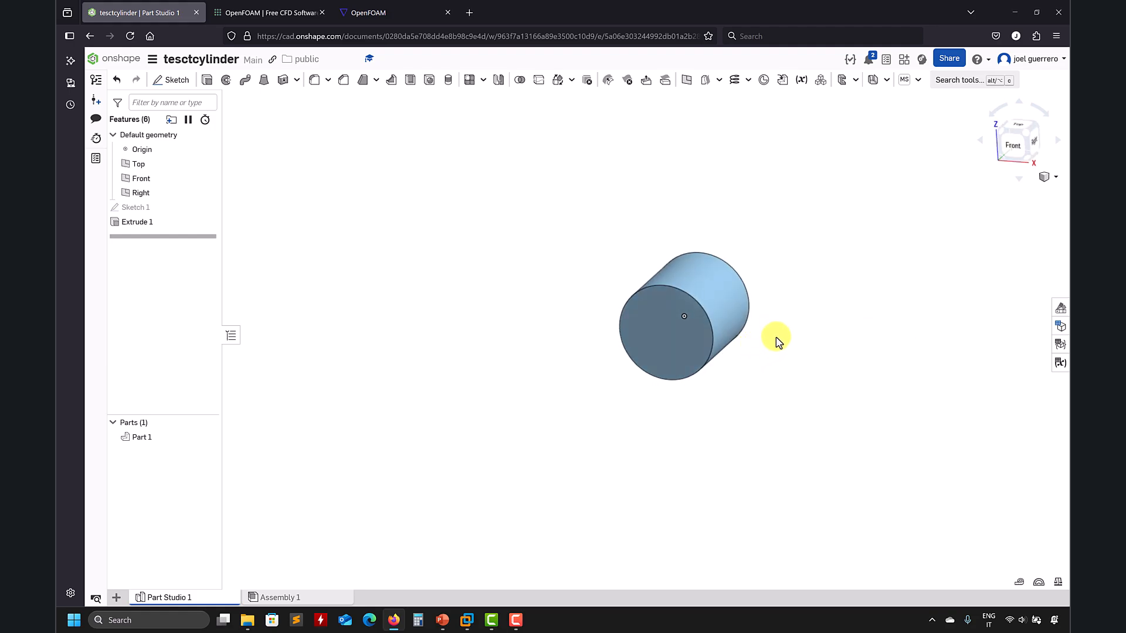
{"action": "middle_click_drag", "start_coordinate": [775, 342], "coordinate": [766, 352]}
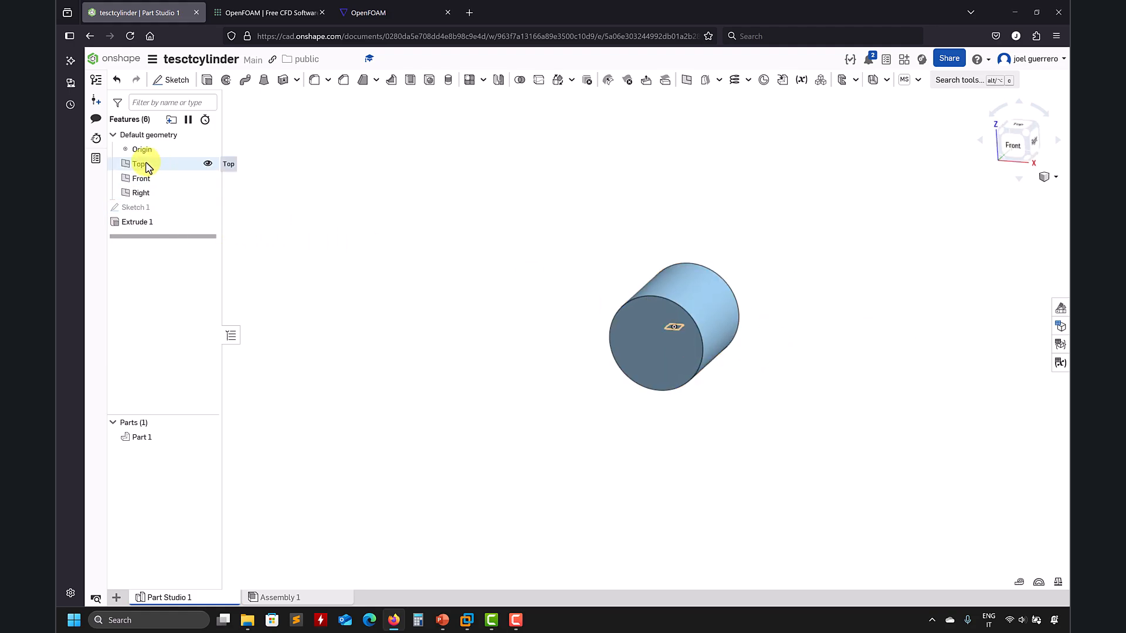
{"action": "left_click", "coordinate": [140, 182]}
{"action": "right_click_drag", "start_coordinate": [315, 292], "coordinate": [253, 266]}
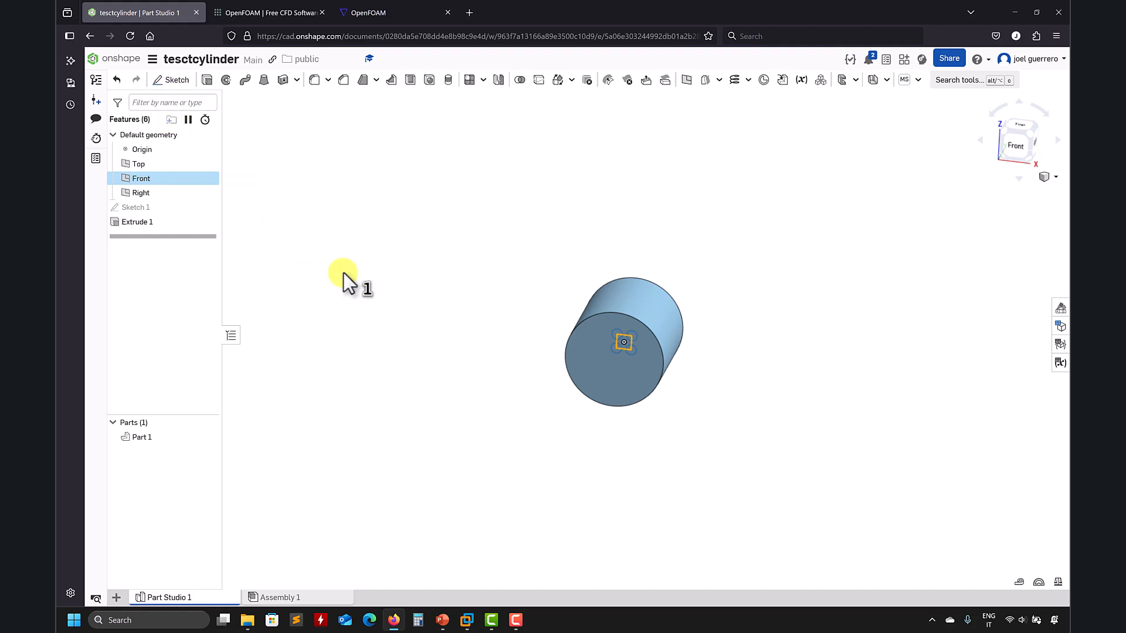
{"action": "left_click", "coordinate": [619, 469]}
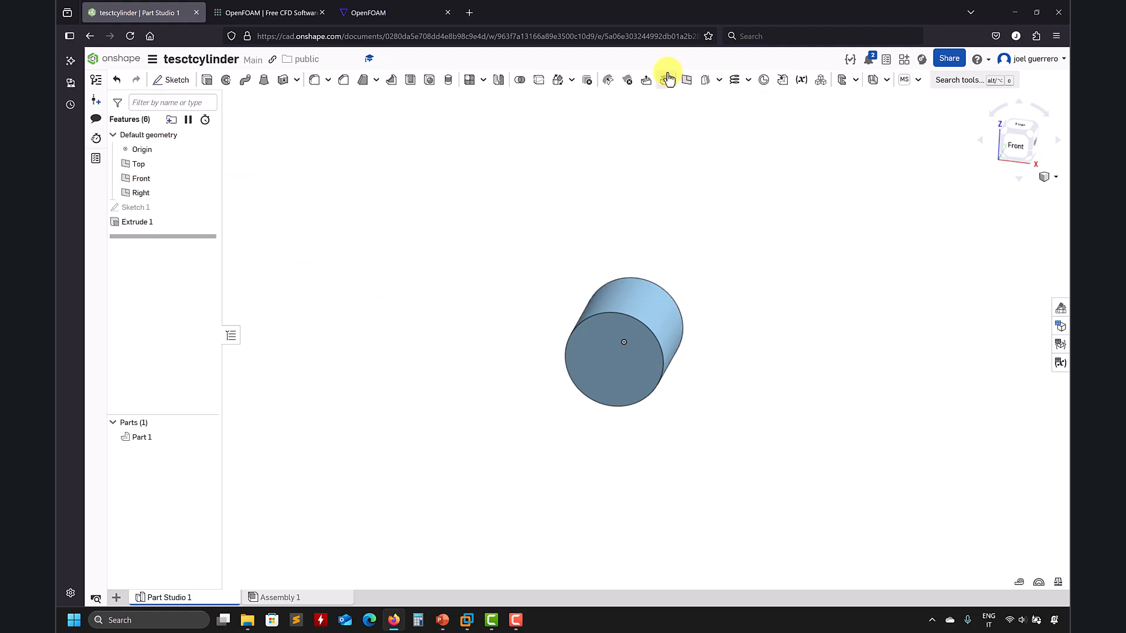
- Start a sketch on the Front plane and draw a rectangle of about 8.5 by 5.1 m around the cylinder
{"action": "left_click", "coordinate": [609, 372]}
{"action": "left_click", "coordinate": [339, 100]}
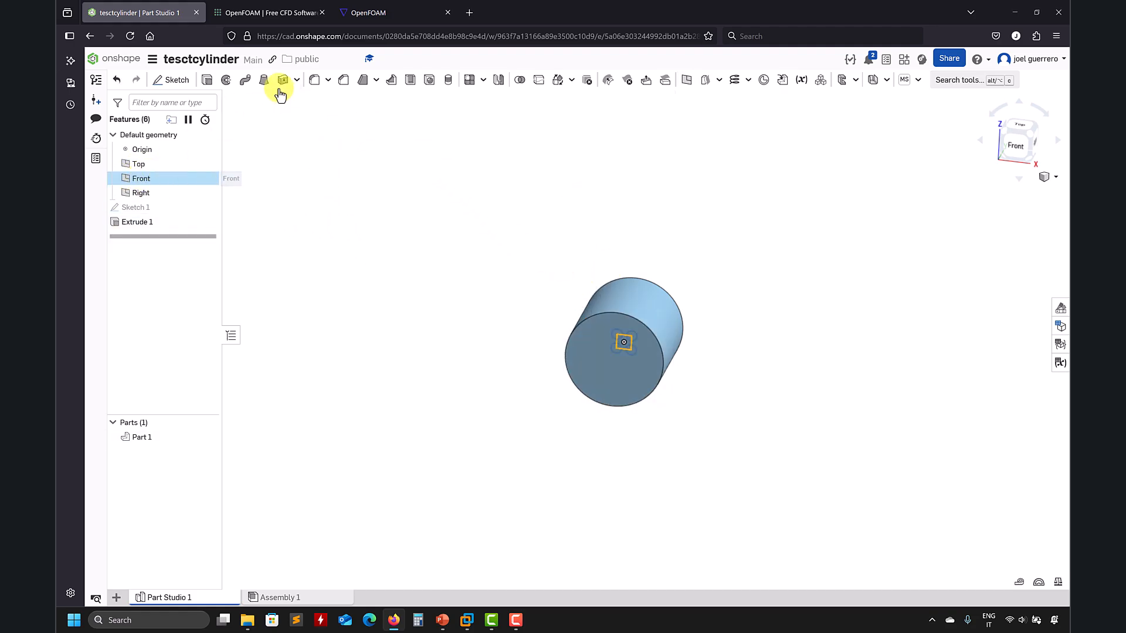
{"action": "left_click", "coordinate": [176, 80]}
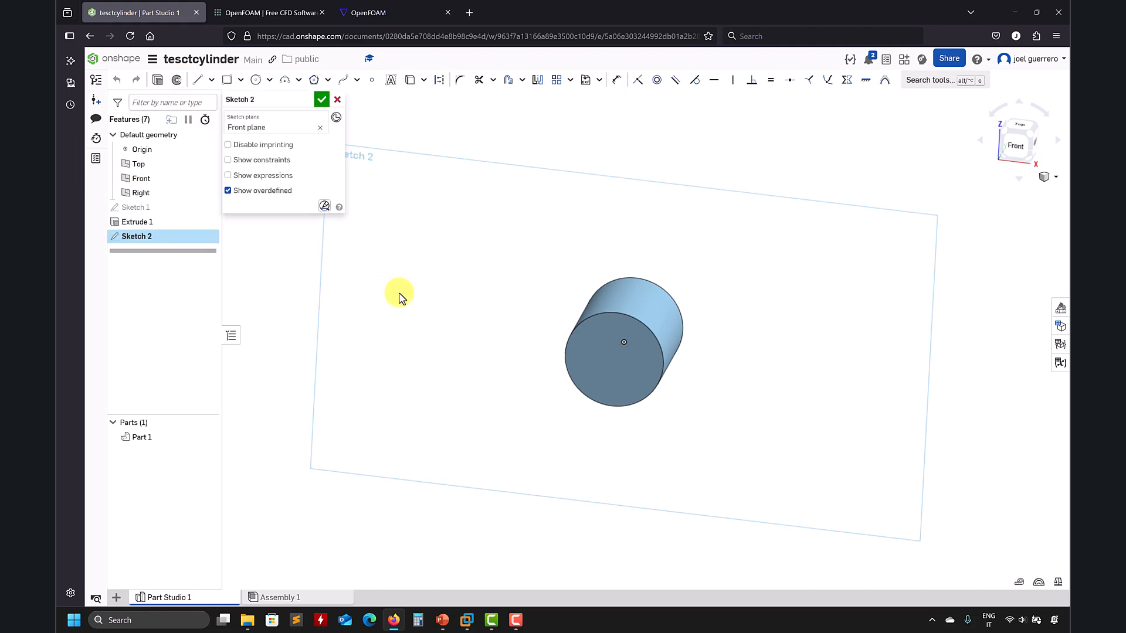
{"action": "key", "text": "n"}
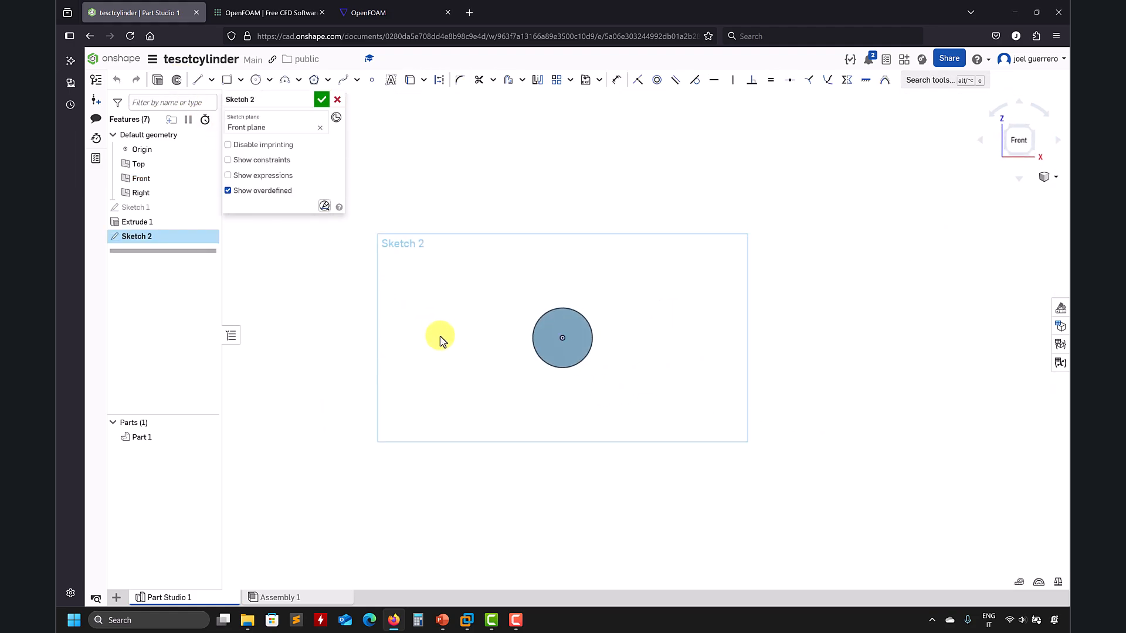
{"action": "left_click", "coordinate": [227, 80]}
{"action": "left_click", "coordinate": [385, 183]}
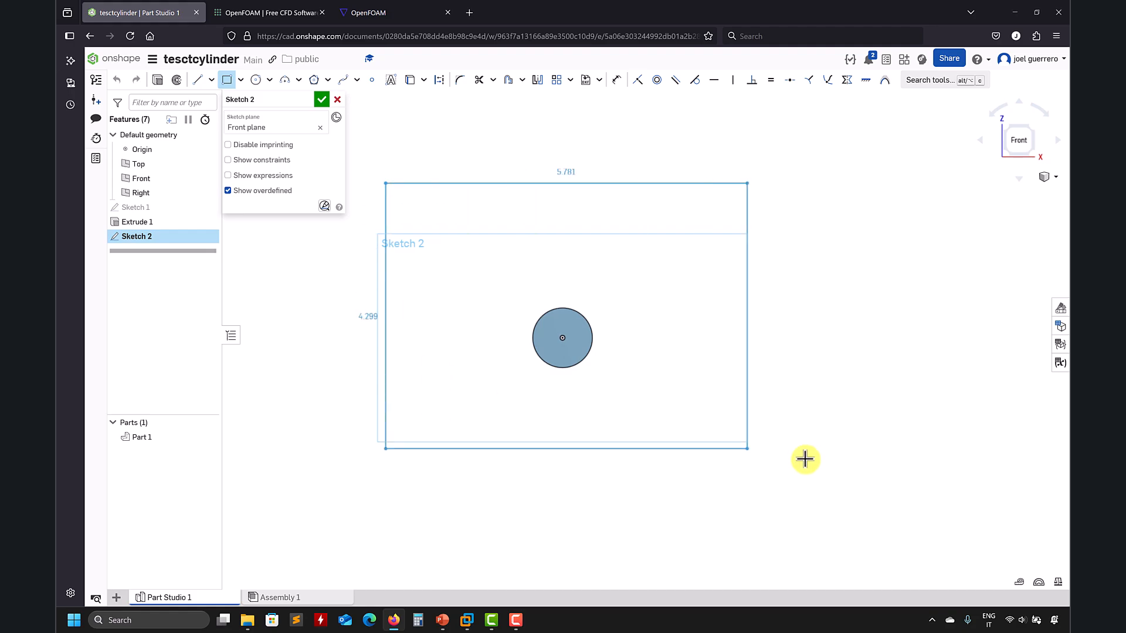
{"action": "left_click", "coordinate": [892, 484]}
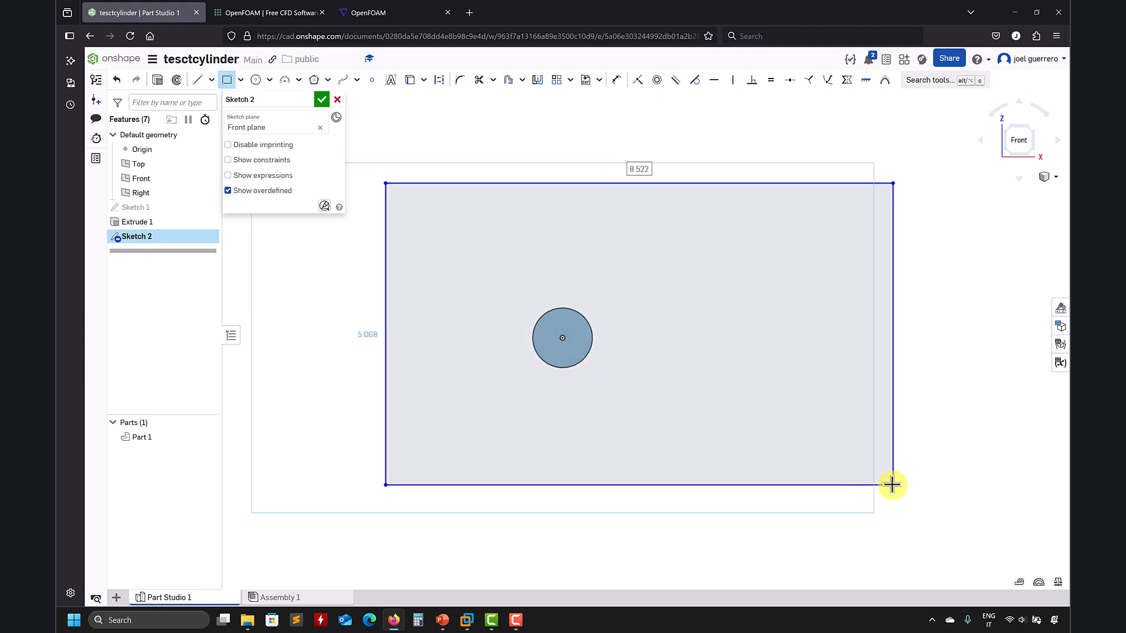
- Dimension the rectangle's left edge at 4 m from the origin
{"action": "left_click", "coordinate": [616, 80]}
{"action": "left_click", "coordinate": [563, 338]}
{"action": "left_click", "coordinate": [385, 331]}
{"action": "left_click", "coordinate": [304, 352]}
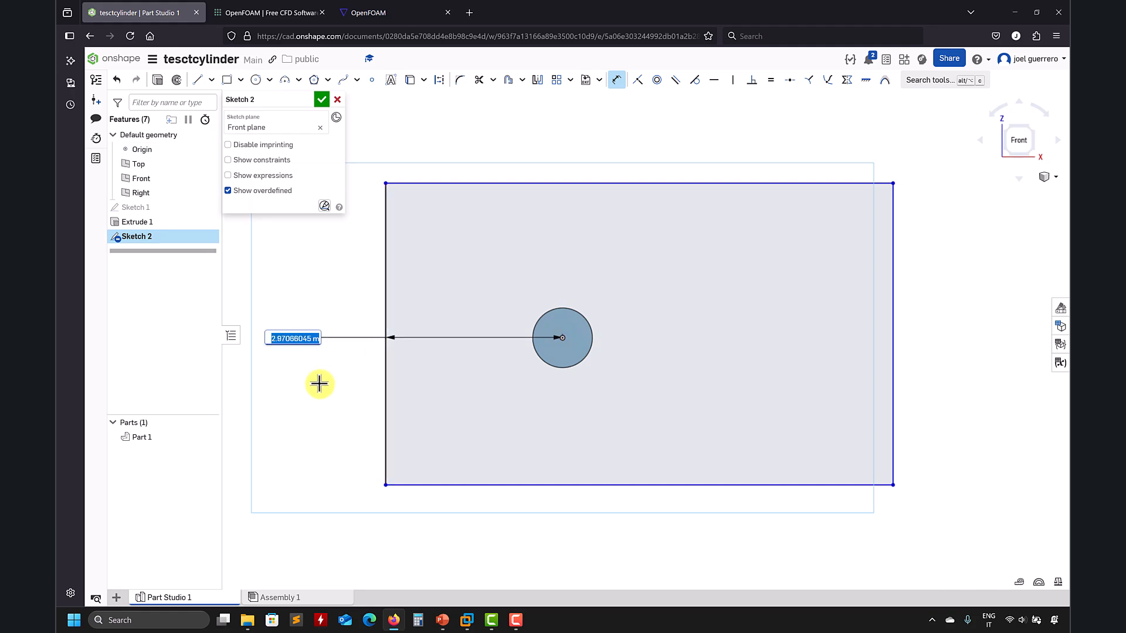
{"action": "scroll", "coordinate": [528, 375], "scroll_direction": "up", "scroll_amount": 1}
{"action": "scroll", "coordinate": [542, 386], "scroll_direction": "down", "scroll_amount": 3}
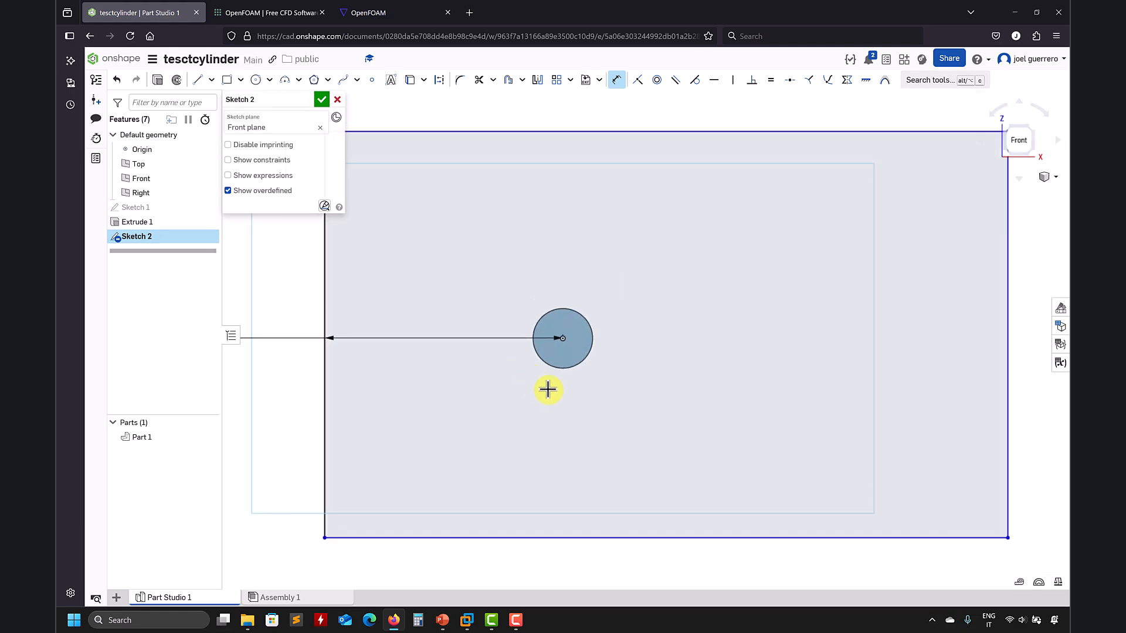
- Dimension the rectangle's right edge at 8 m from the origin
{"action": "left_click", "coordinate": [557, 366]}
{"action": "left_click", "coordinate": [784, 387]}
{"action": "left_click", "coordinate": [753, 522]}
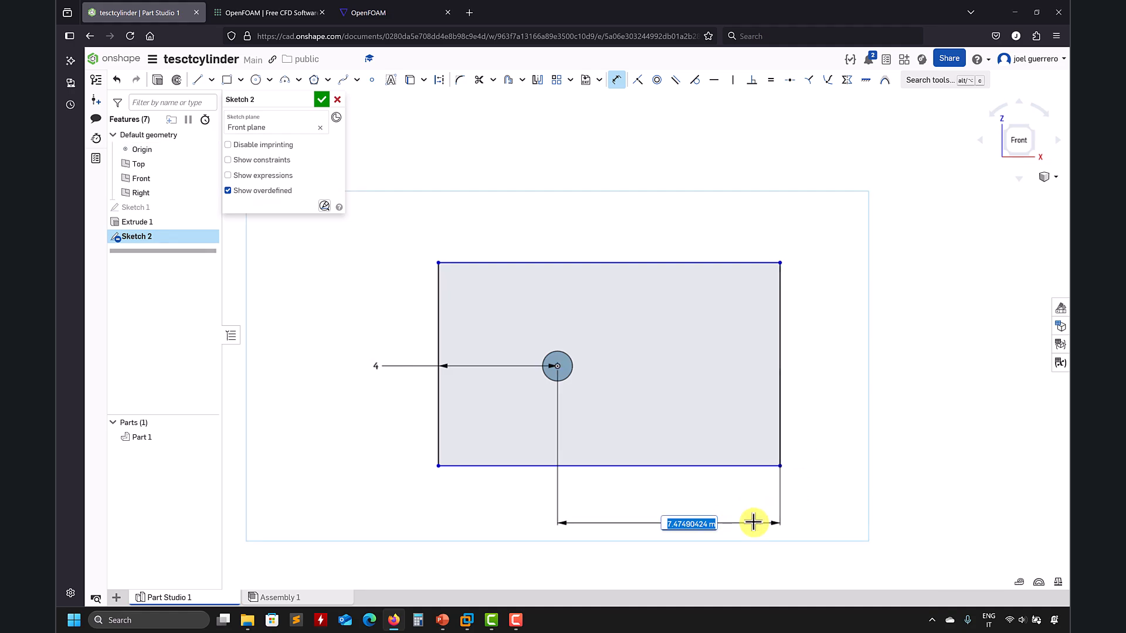
{"action": "type", "text": "8"}
{"action": "key", "text": "Return"}
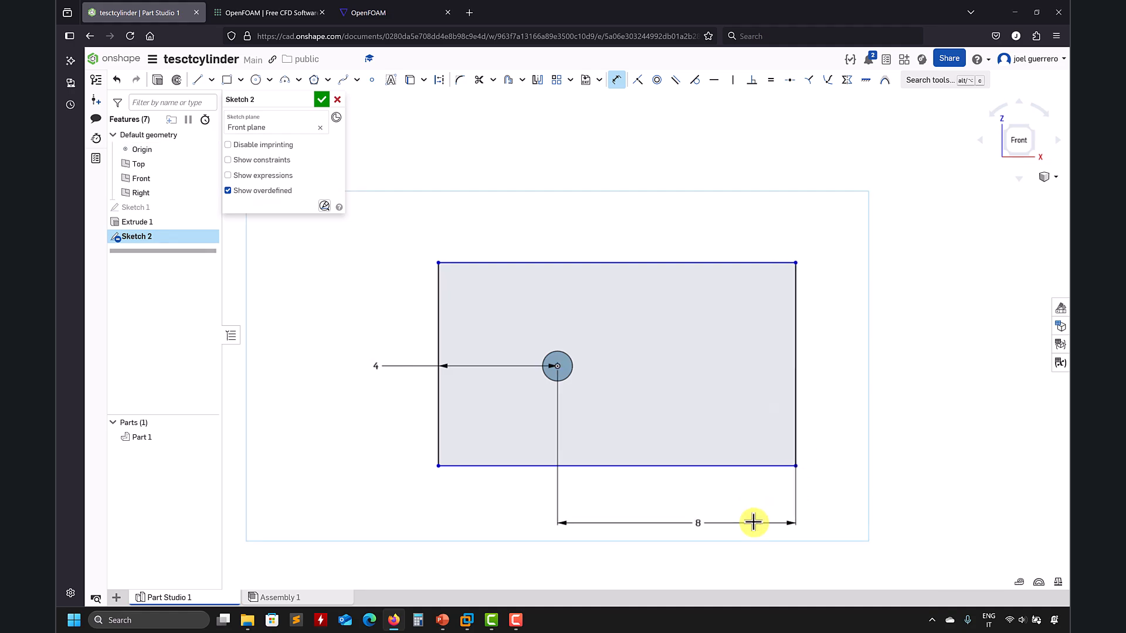
- Dimension the rectangle's bottom edge at 4 m from the origin
{"action": "left_click", "coordinate": [557, 366]}
{"action": "left_click", "coordinate": [498, 467]}
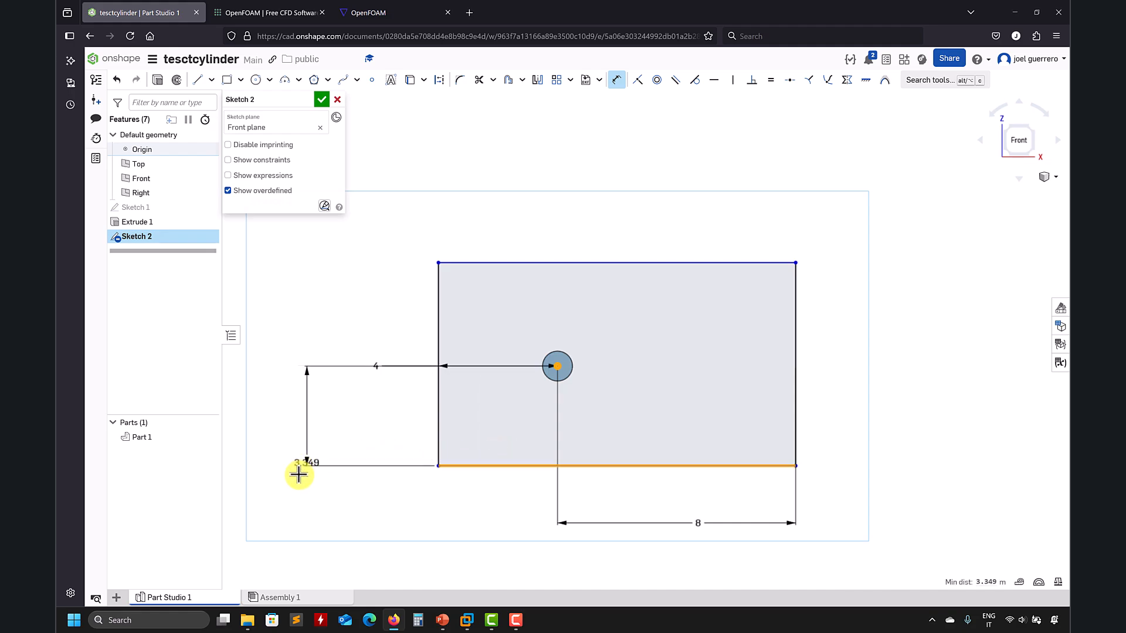
{"action": "left_click", "coordinate": [355, 519]}
{"action": "key", "text": "Return"}
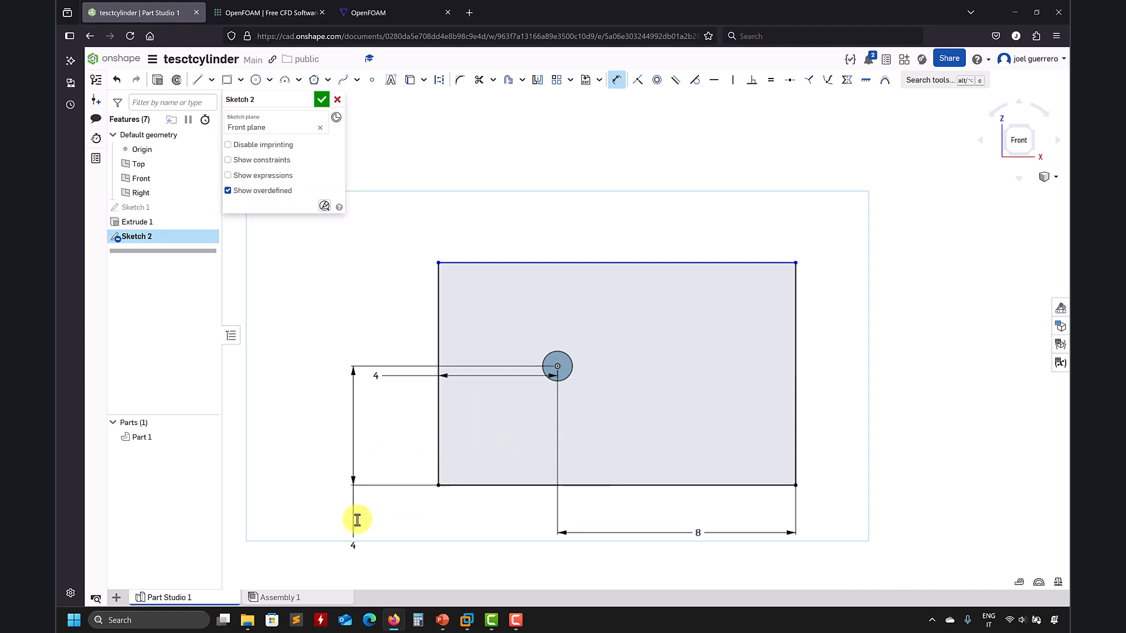
- Dimension the rectangle's top edge at 4 m from the origin and finish the sketch
{"action": "left_click", "coordinate": [558, 366]}
{"action": "left_click", "coordinate": [548, 263]}
{"action": "left_click", "coordinate": [392, 245]}
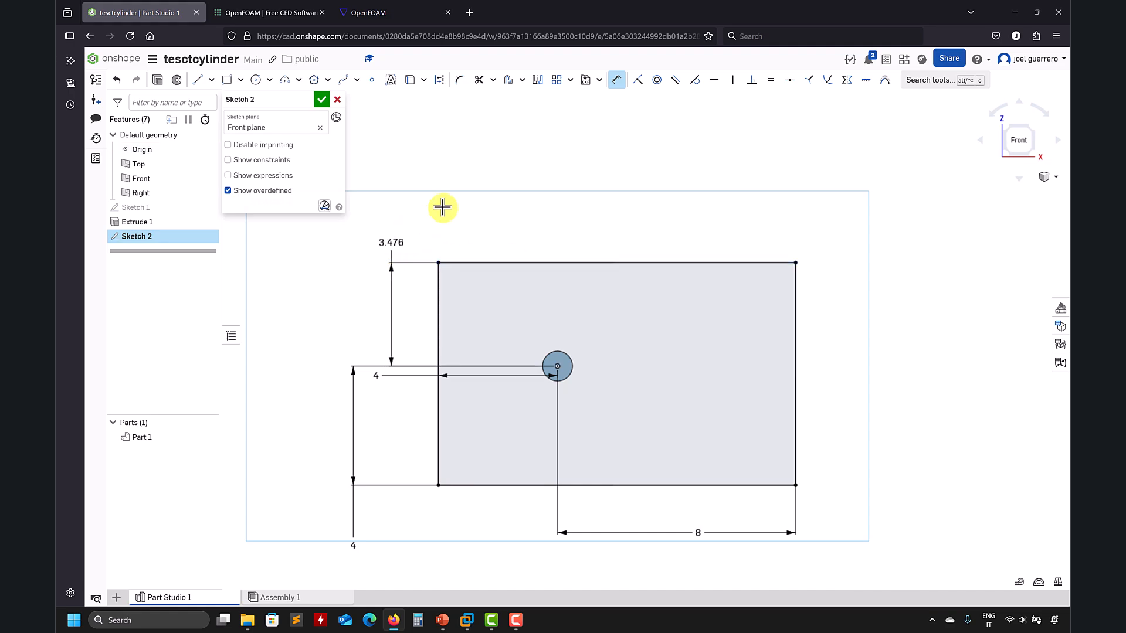
{"action": "mouse_move", "coordinate": [841, 280]}
{"action": "right_mouse_down"}
{"action": "mouse_move", "coordinate": [855, 276]}
{"action": "mouse_move", "coordinate": [837, 326]}
{"action": "mouse_move", "coordinate": [557, 118]}
{"action": "right_mouse_up"}
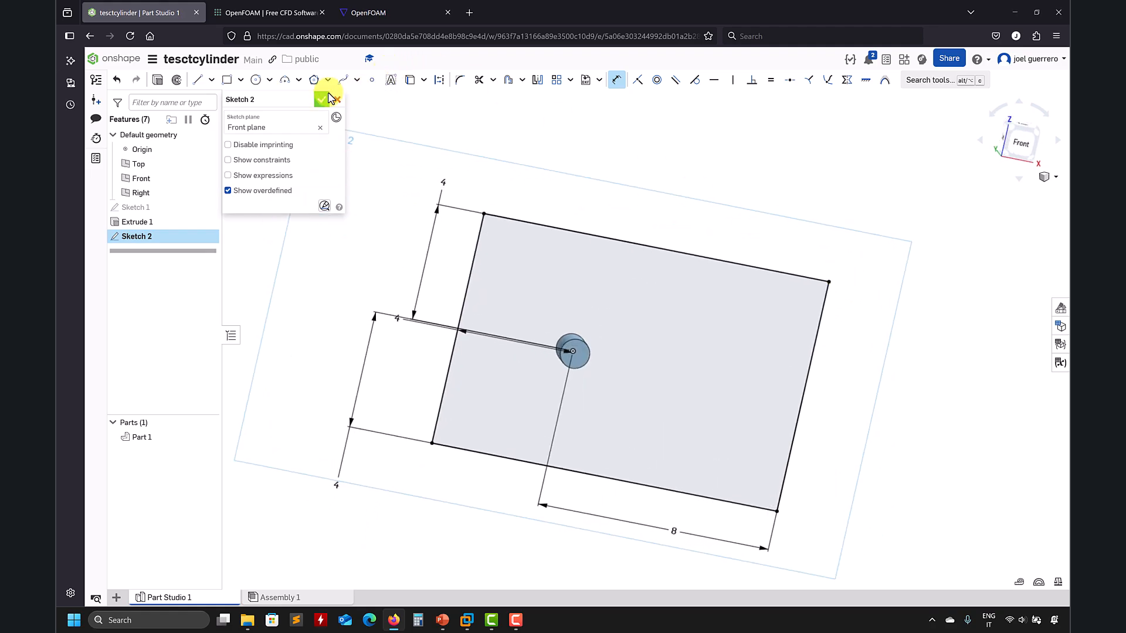
{"action": "left_click", "coordinate": [329, 99]}
- Extrude the rectangle symmetrically as a new part, reaching 4 m to each side of the Front plane
{"action": "left_click", "coordinate": [504, 267]}
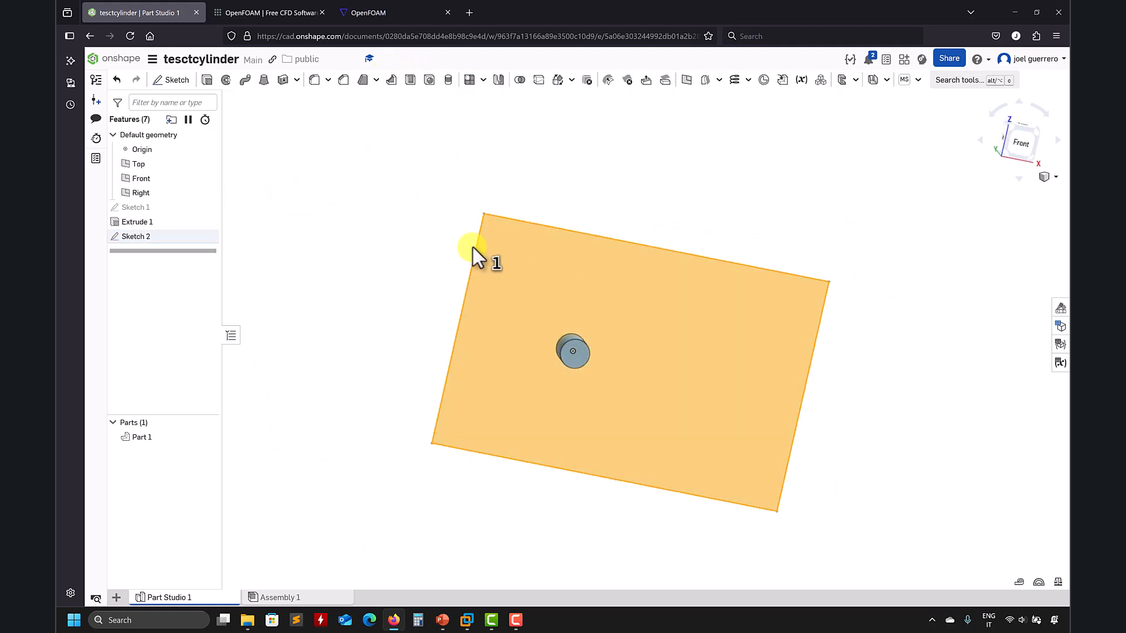
{"action": "left_click", "coordinate": [208, 80]}
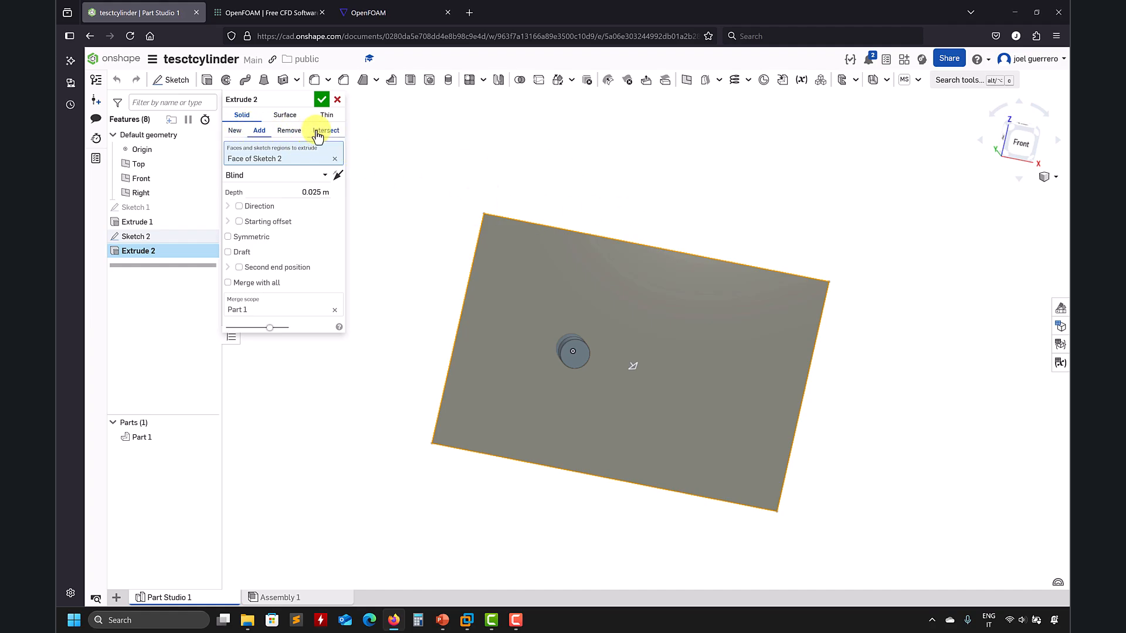
{"action": "left_click", "coordinate": [235, 130]}
{"action": "middle_click_drag", "start_coordinate": [396, 190], "coordinate": [428, 173]}
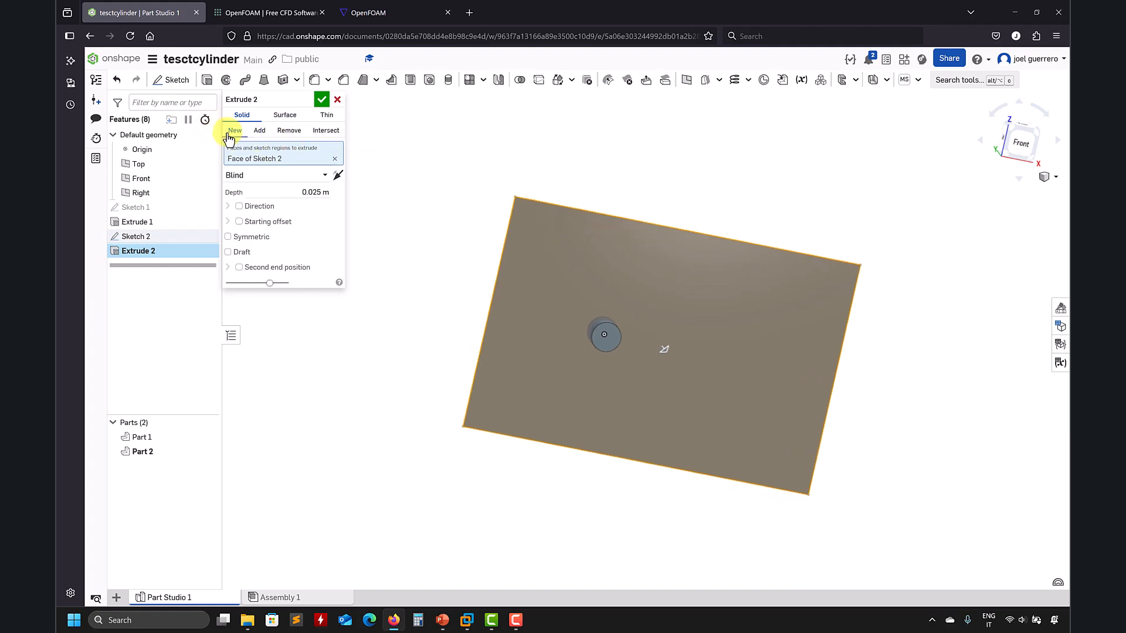
{"action": "right_click_drag", "start_coordinate": [439, 126], "coordinate": [460, 200]}
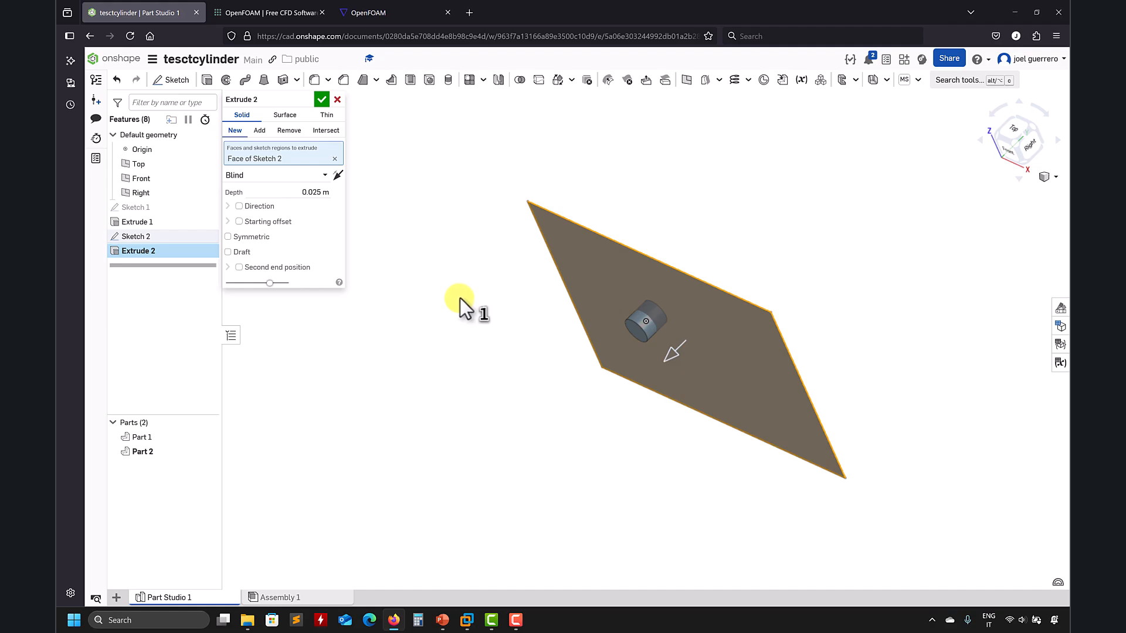
{"action": "left_click", "coordinate": [257, 236]}
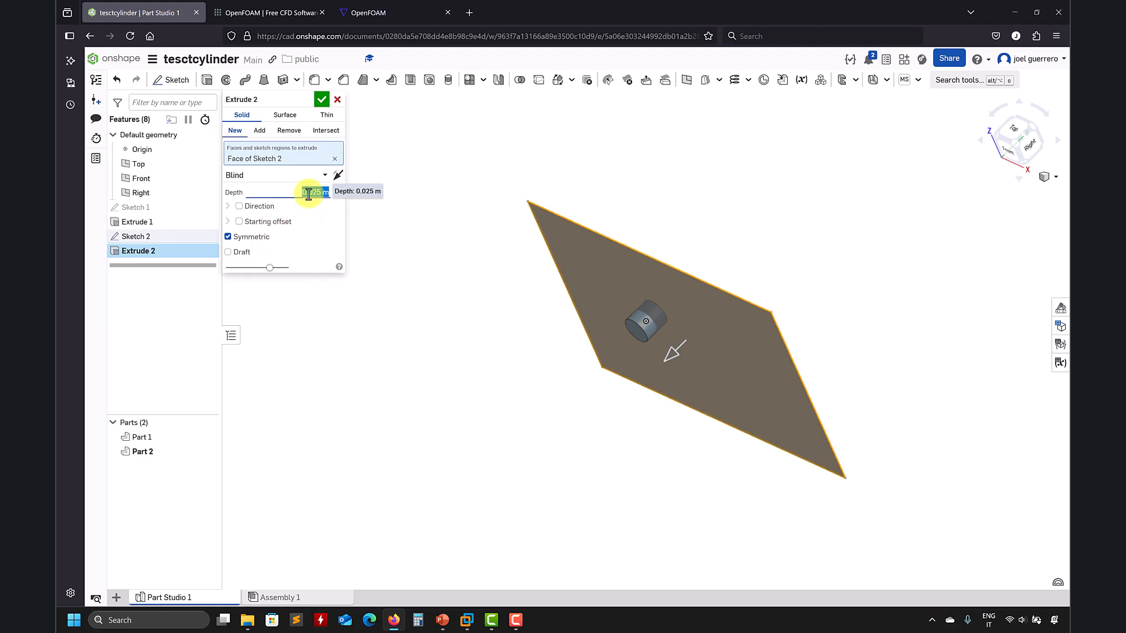
{"action": "right_click_drag", "start_coordinate": [375, 193], "coordinate": [326, 151]}
{"action": "left_click", "coordinate": [322, 99]}
- Change the appearance of Part 2, the box, to a transparency value of 0.31 so the cylinder shows through
{"action": "right_click_drag", "start_coordinate": [288, 426], "coordinate": [353, 363]}
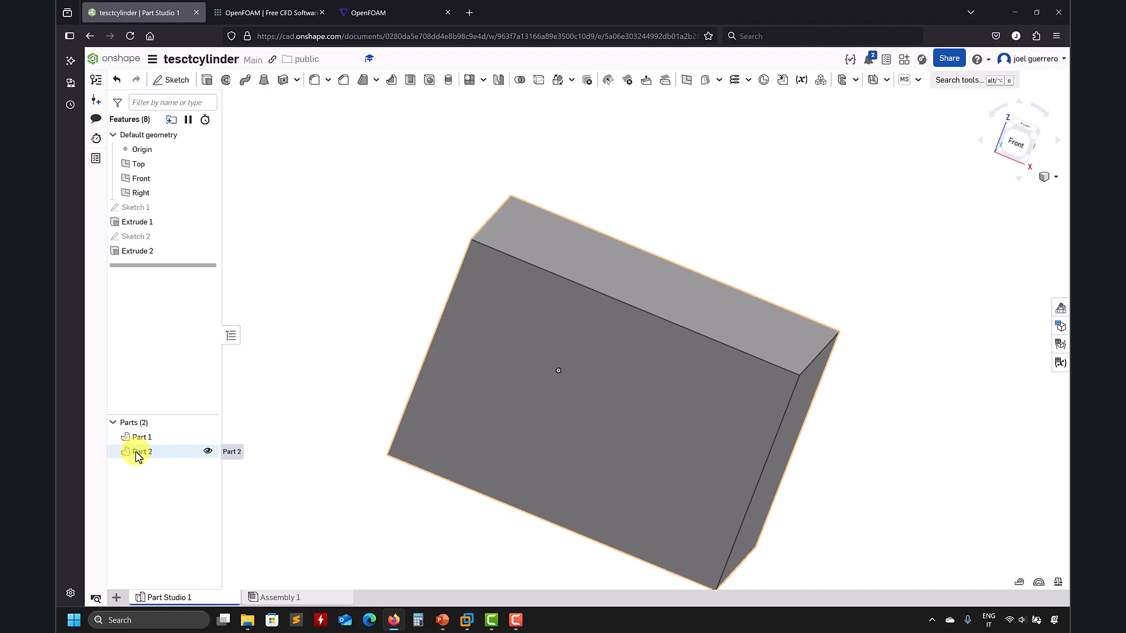
{"action": "left_click", "coordinate": [137, 452]}
{"action": "right_click", "coordinate": [136, 453]}
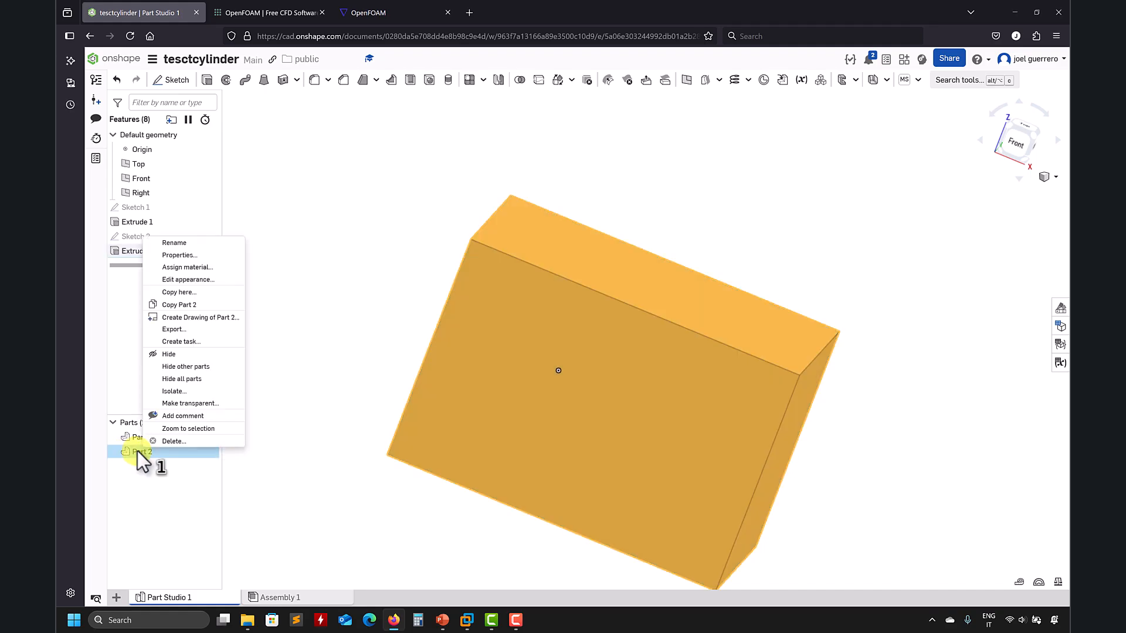
{"action": "left_click", "coordinate": [193, 279]}
{"action": "left_click_drag", "start_coordinate": [312, 496], "coordinate": [280, 495]}
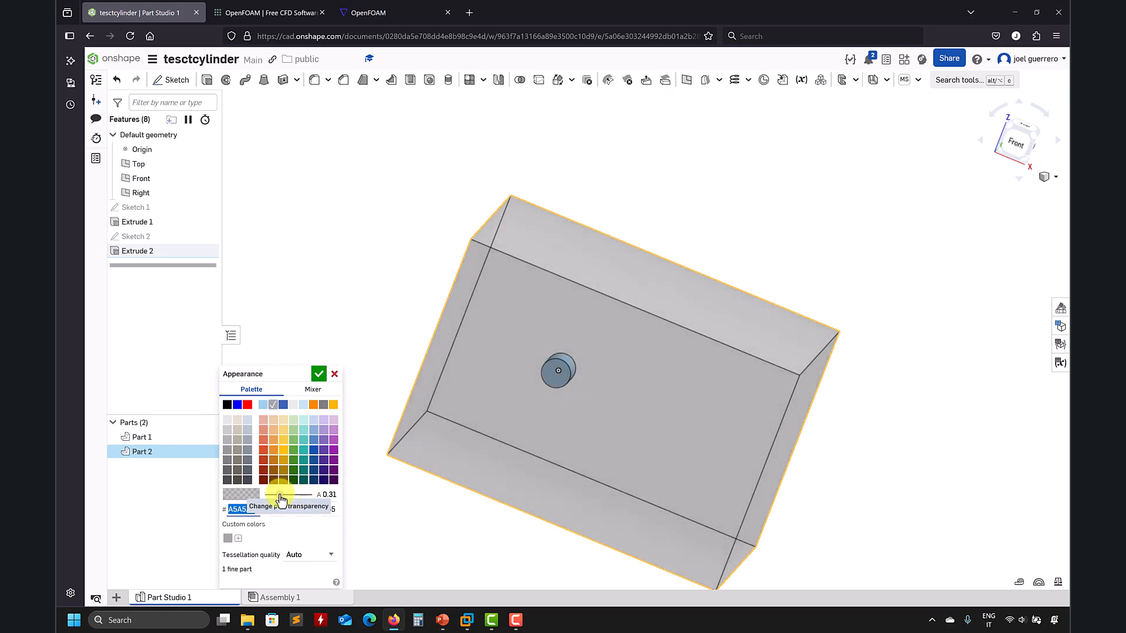
{"action": "left_click", "coordinate": [318, 375]}
- View the transparent box from the front and at an angle, and check the coordinates of its front upper-left corner
{"action": "left_click", "coordinate": [1022, 147]}
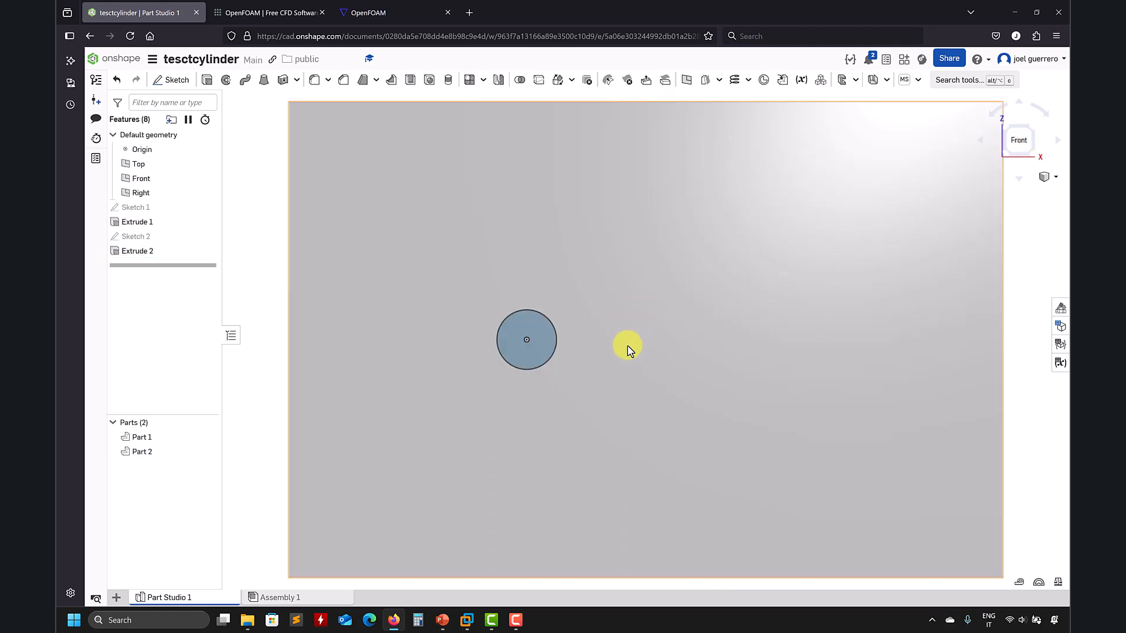
{"action": "scroll", "coordinate": [623, 359], "scroll_direction": "down", "scroll_amount": 3}
{"action": "right_click_drag", "start_coordinate": [377, 346], "coordinate": [492, 262]}
{"action": "left_click", "coordinate": [491, 240]}
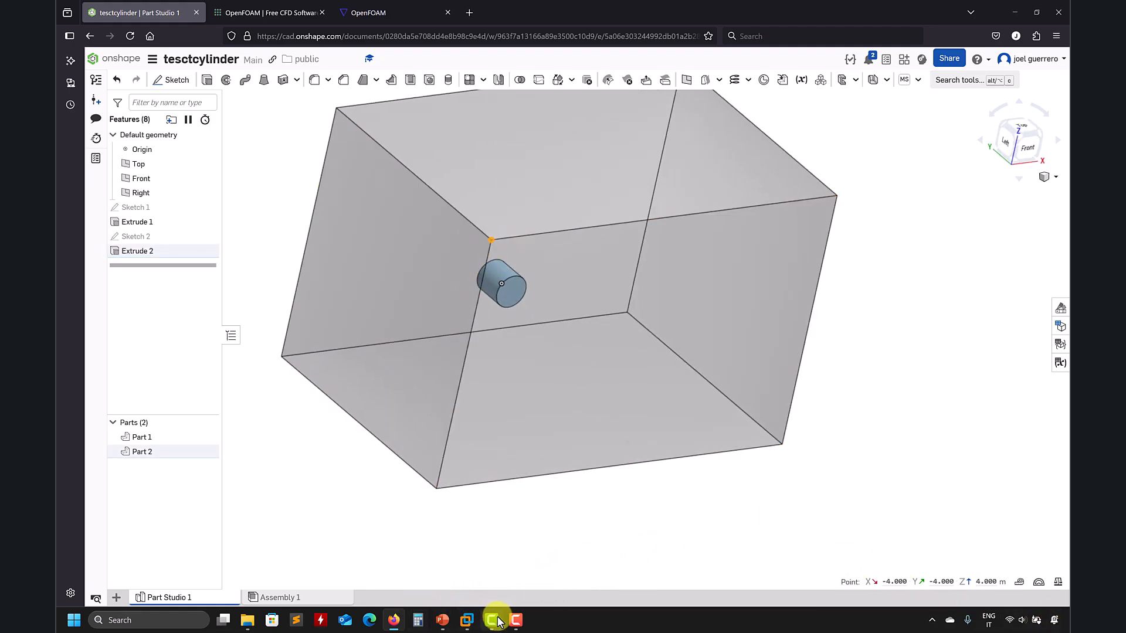
- Switch to the openSUSE virtual machine and open the system folder of case C3 in M1_cyl
{"action": "mouse_move", "coordinate": [474, 622]}
{"action": "left_click", "coordinate": [505, 554]}
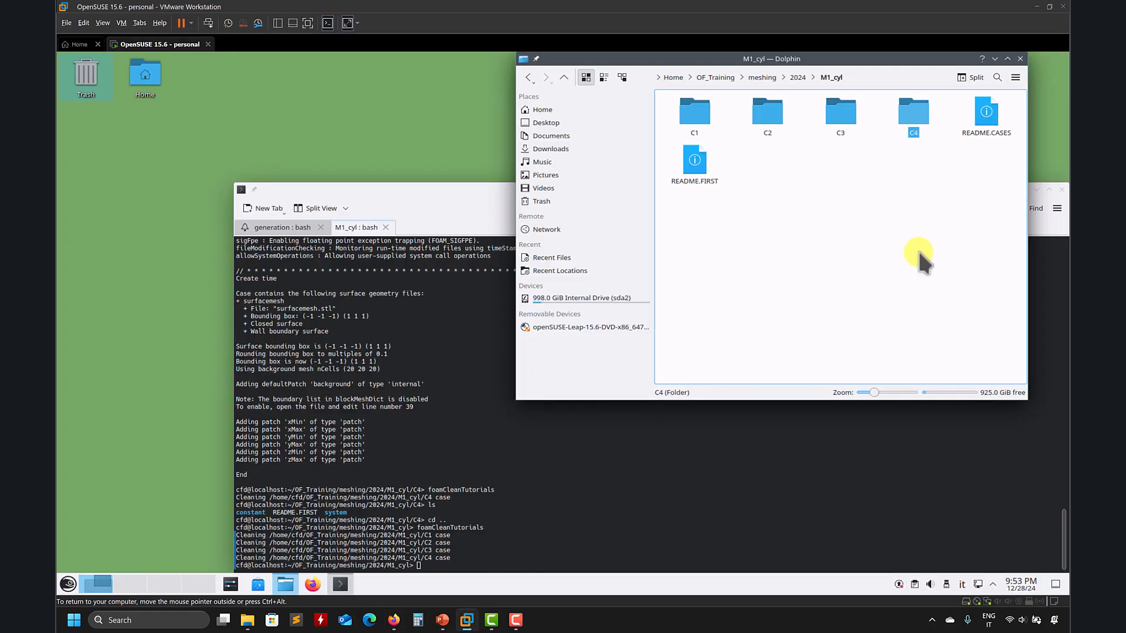
{"action": "left_click", "coordinate": [856, 104]}
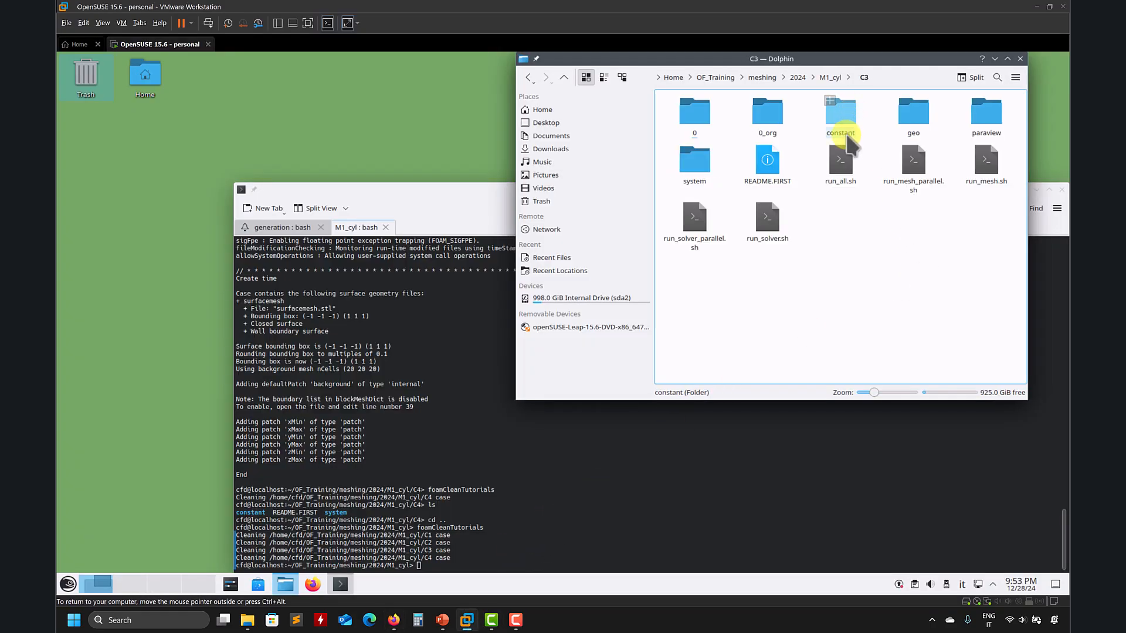
{"action": "left_click", "coordinate": [698, 165]}
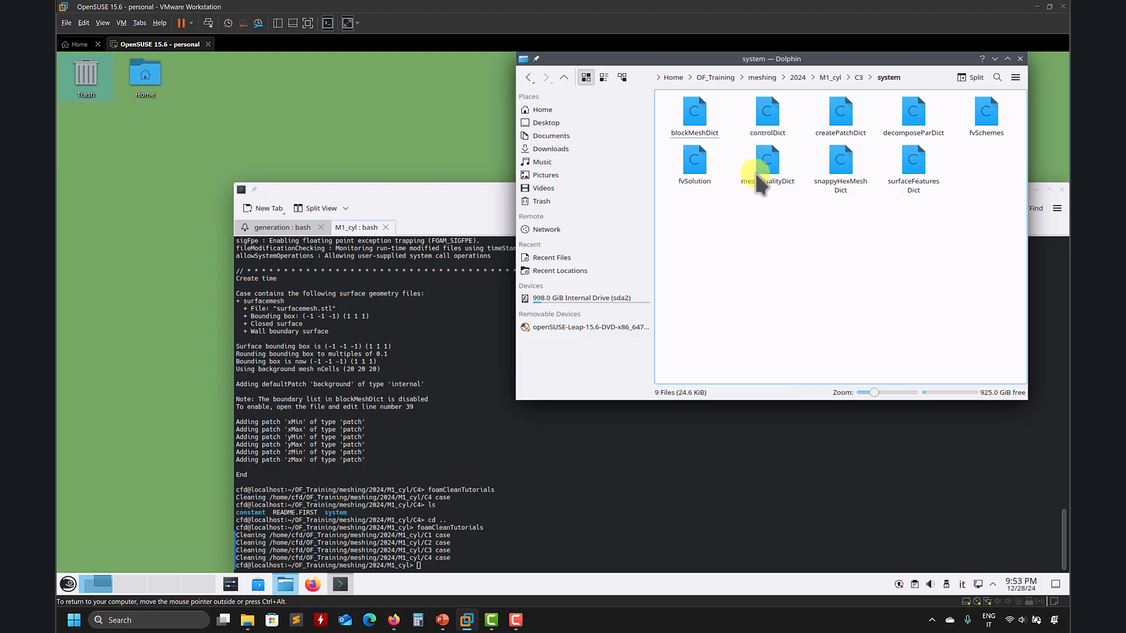
- Open blockMeshDict in gedit, check the xmin entry of the domain bounds, and return to Onshape
{"action": "left_click", "coordinate": [687, 119]}
{"action": "right_click", "coordinate": [688, 119]}
{"action": "mouse_move", "coordinate": [727, 145]}
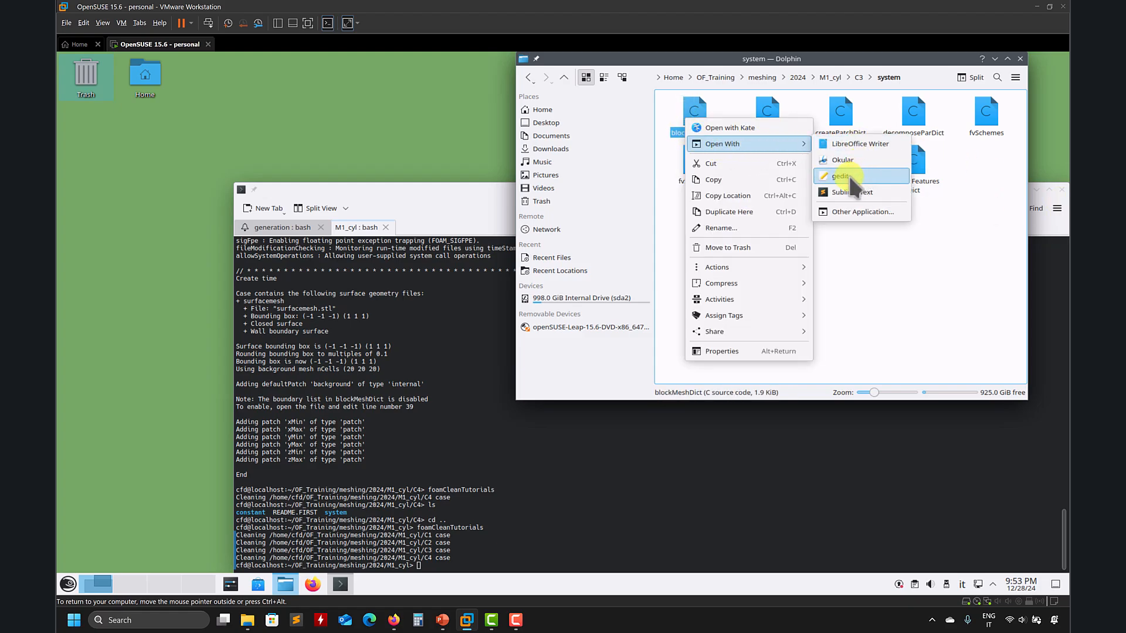
{"action": "left_click", "coordinate": [858, 176]}
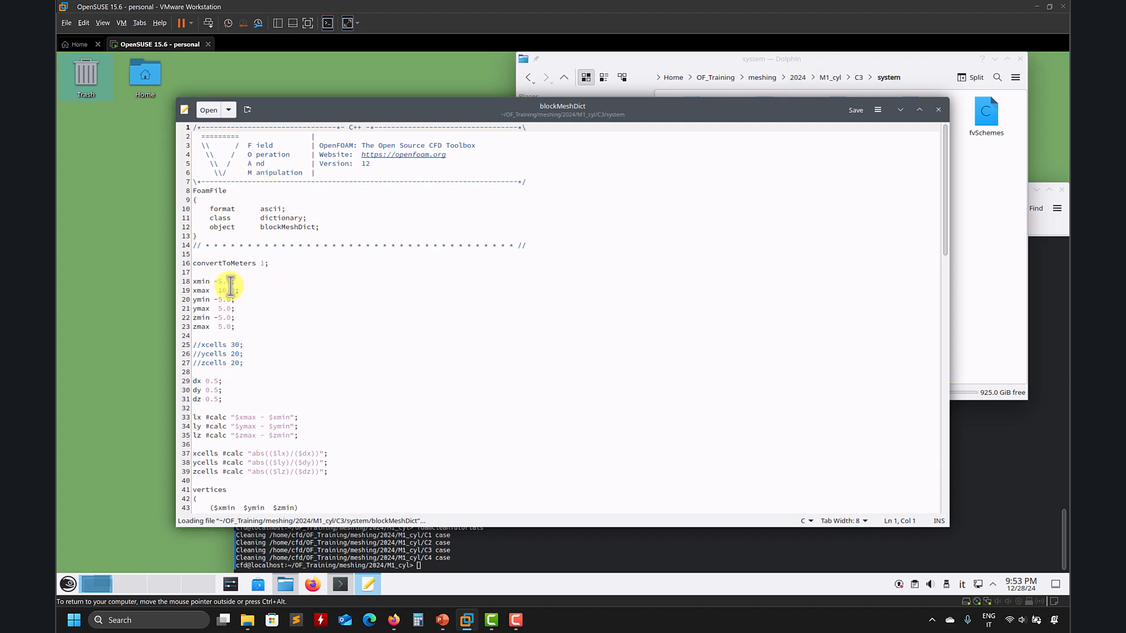
{"action": "left_click_drag", "start_coordinate": [219, 281], "coordinate": [240, 283]}
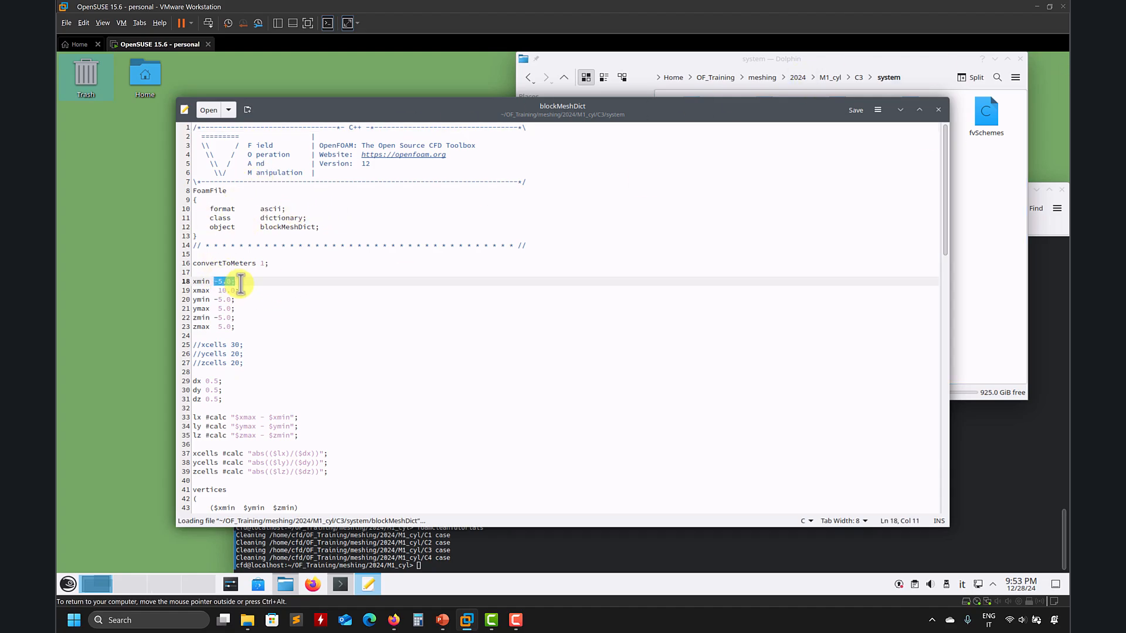
{"action": "left_click", "coordinate": [1032, 7]}
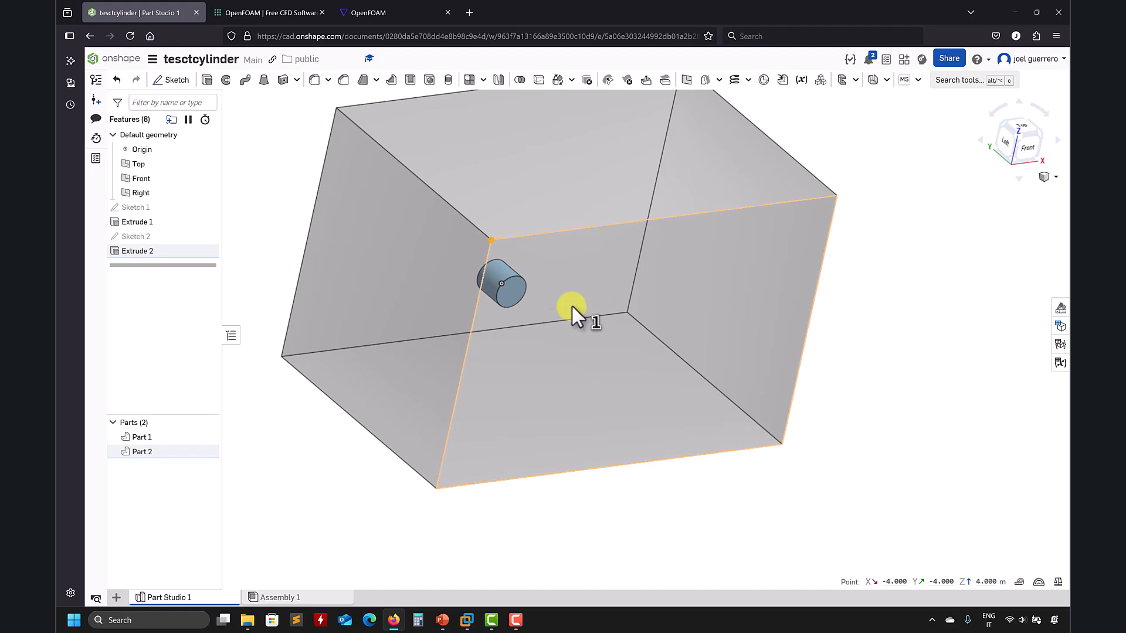
- Clear the corner selection and view the transparent box with the cylinder from the front and at an angle
{"action": "middle_click_drag", "start_coordinate": [920, 397], "coordinate": [904, 451]}
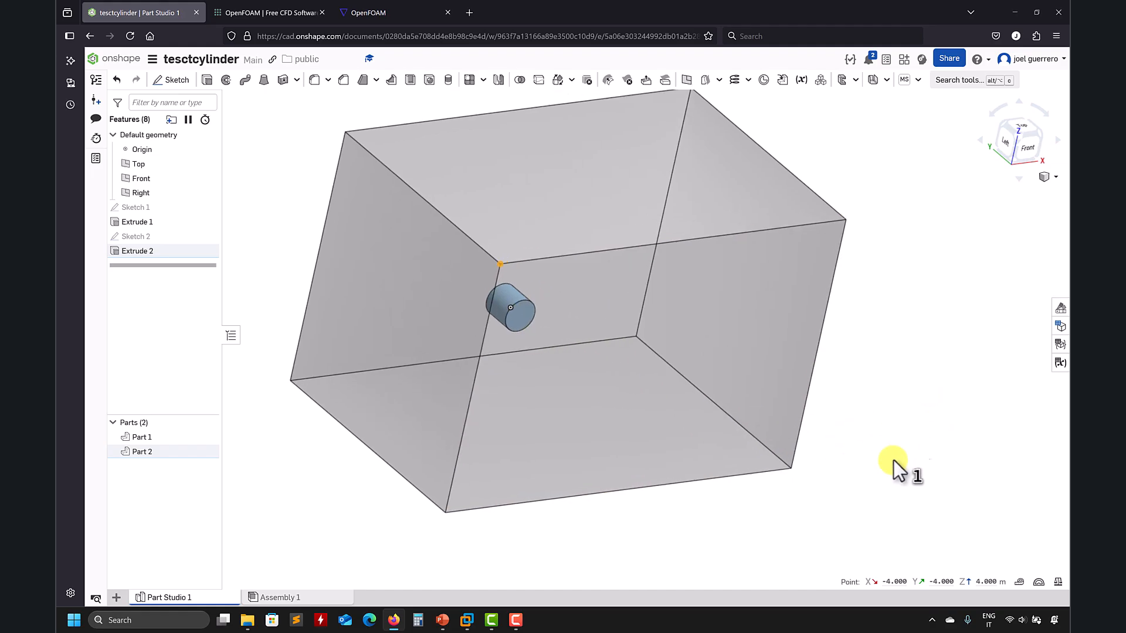
{"action": "left_click", "coordinate": [949, 347]}
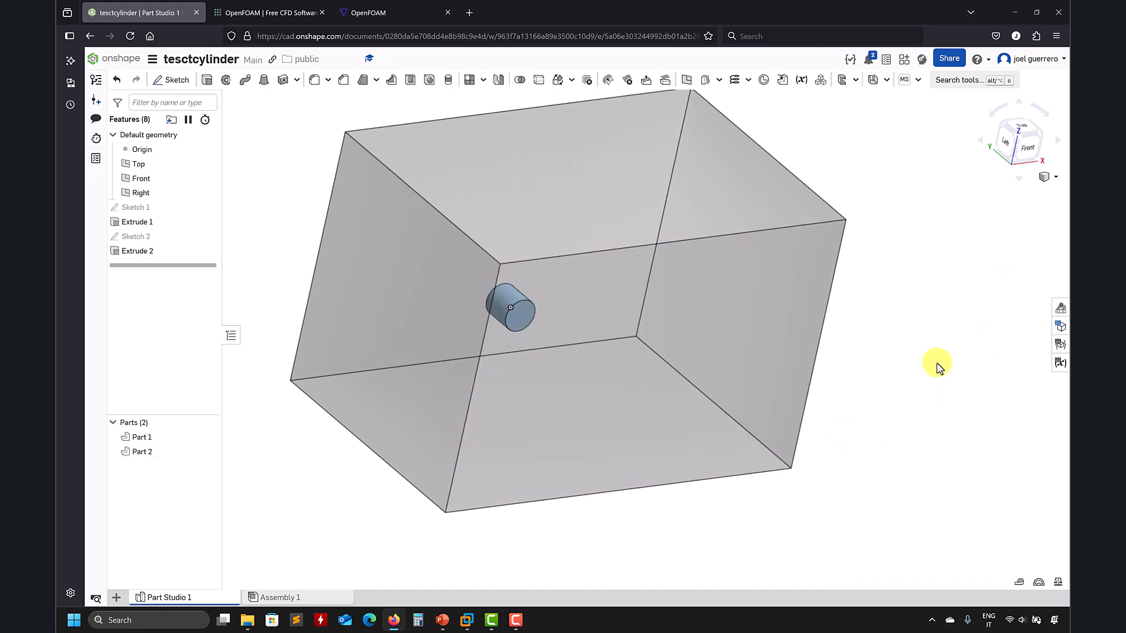
{"action": "left_click", "coordinate": [1027, 150]}
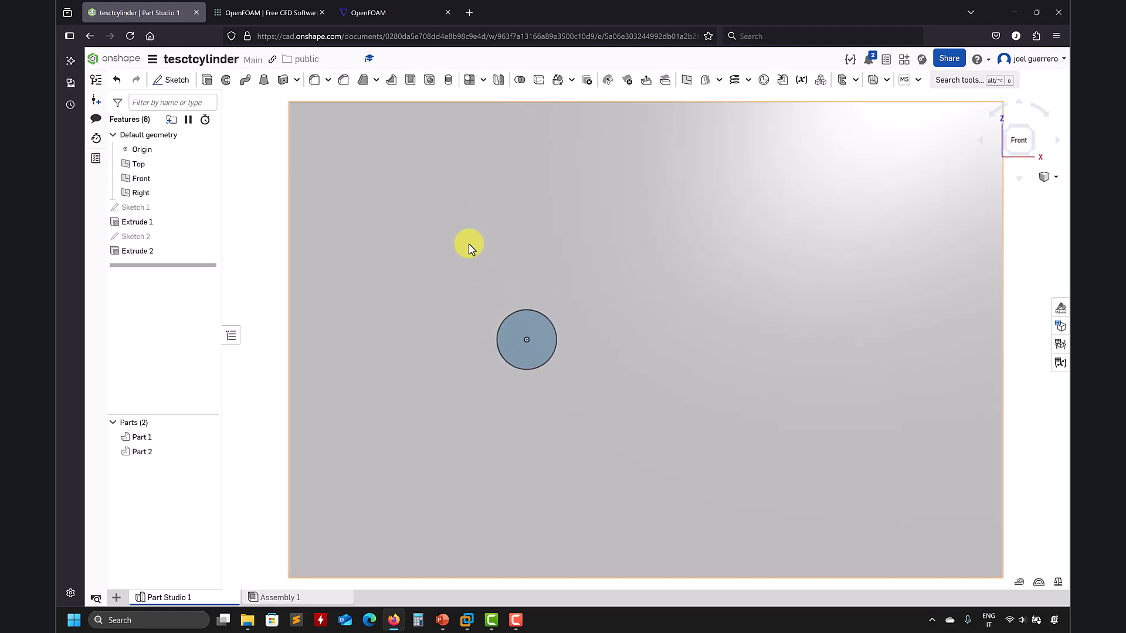
{"action": "scroll", "coordinate": [663, 361], "scroll_direction": "up", "scroll_amount": 3}
{"action": "scroll", "coordinate": [670, 364], "scroll_direction": "down", "scroll_amount": 5}
{"action": "middle_click_drag", "start_coordinate": [886, 359], "coordinate": [839, 345]}
{"action": "right_click_drag", "start_coordinate": [906, 366], "coordinate": [859, 404]}
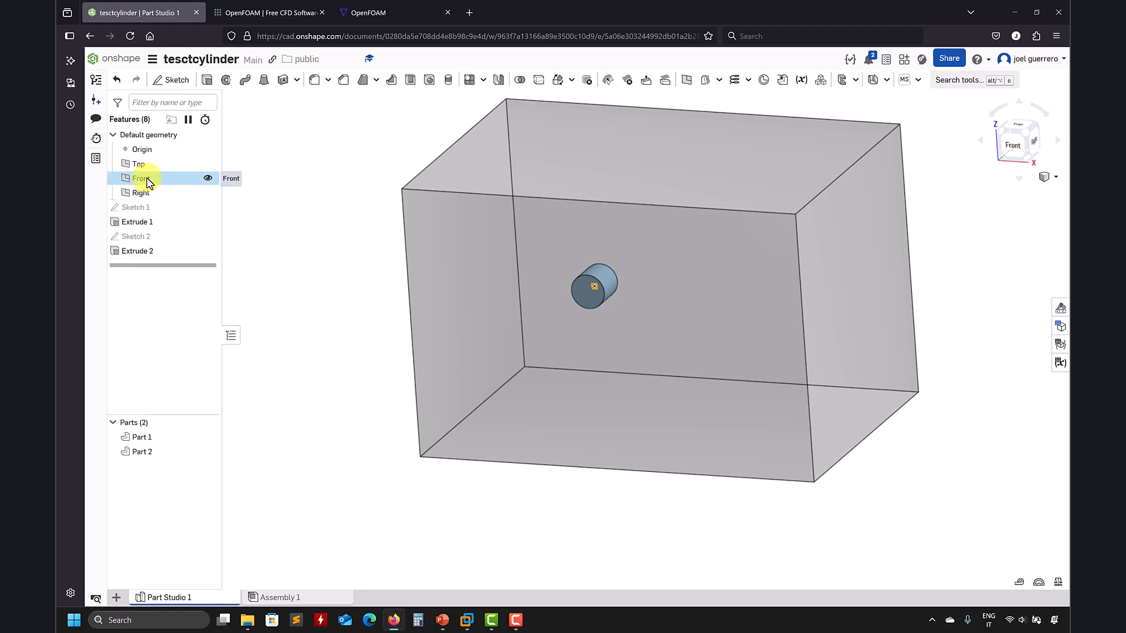
- Start a sketch on the Front plane and draw a rectangle about 11.26 by 2.68 m enclosing the cylinder and extending past the box
{"action": "left_click", "coordinate": [171, 80]}
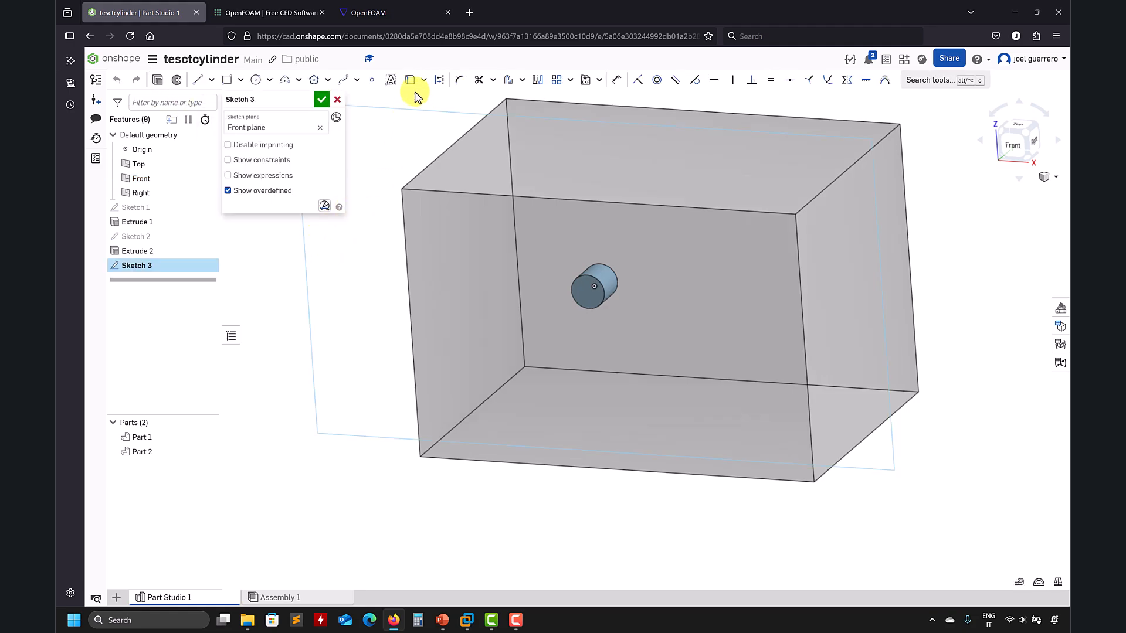
{"action": "middle_click_drag", "start_coordinate": [672, 239], "coordinate": [679, 261]}
{"action": "left_click", "coordinate": [1009, 146]}
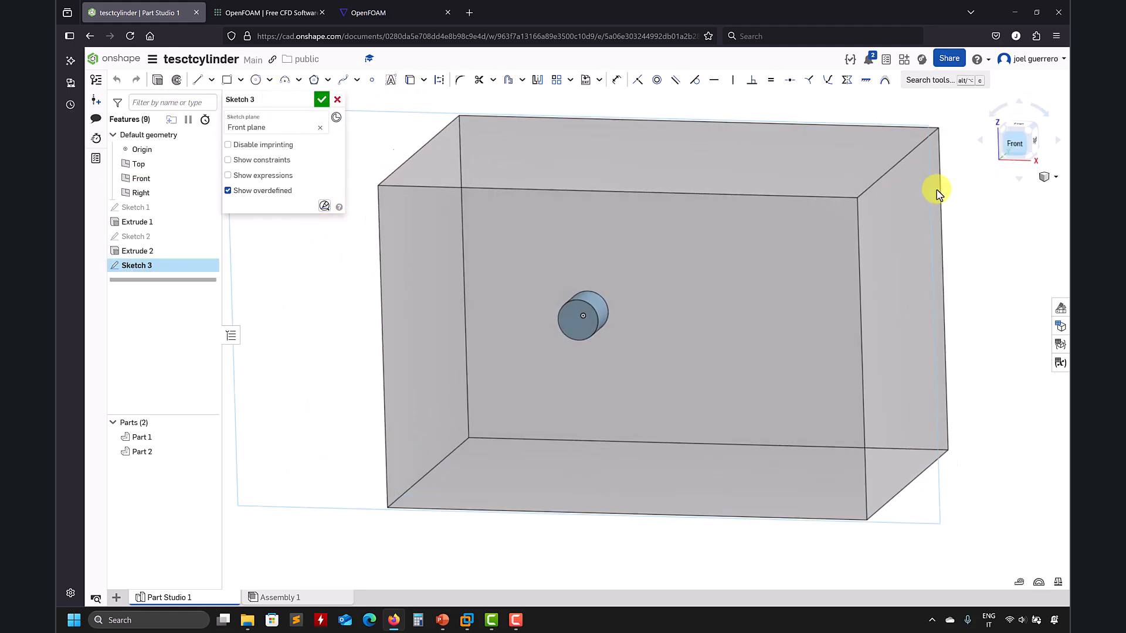
{"action": "scroll", "coordinate": [672, 254], "scroll_direction": "down", "scroll_amount": 2}
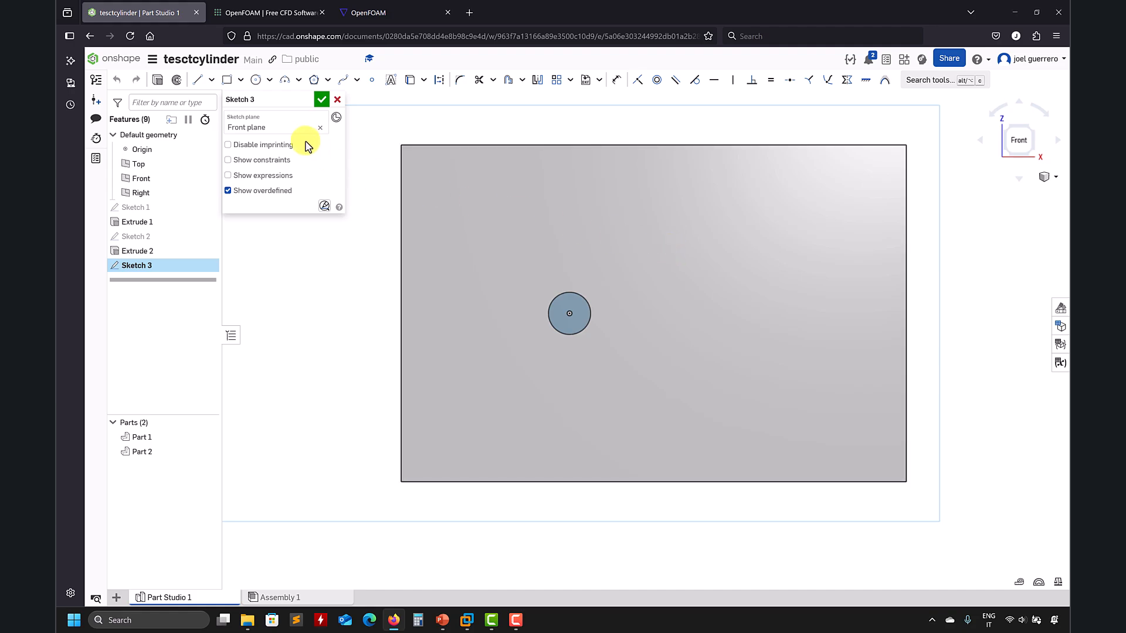
{"action": "left_click", "coordinate": [227, 80]}
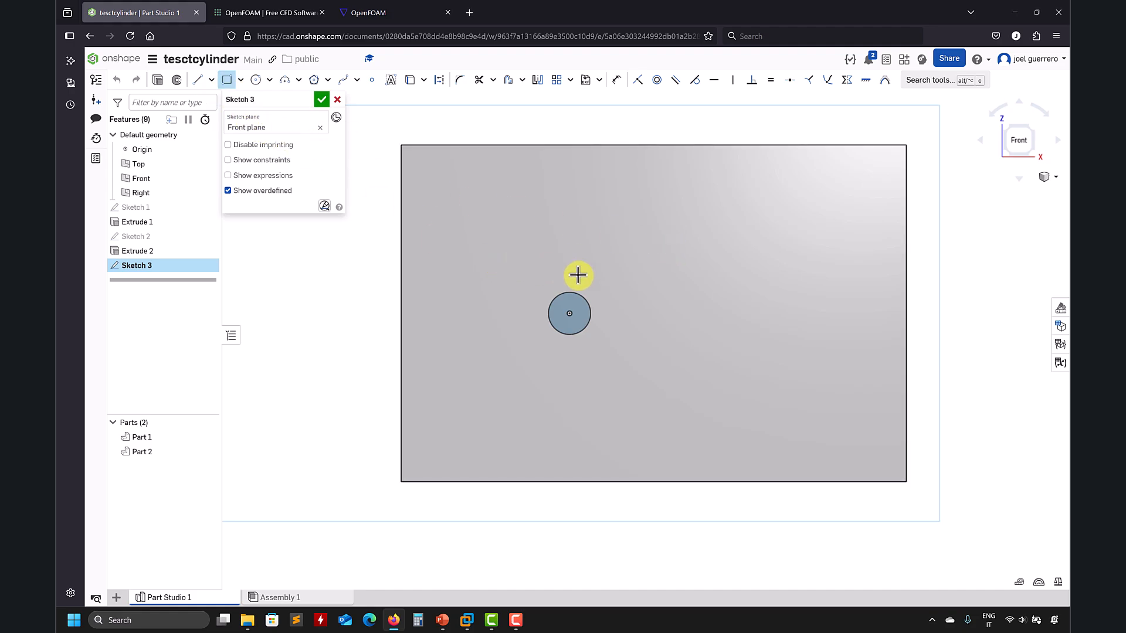
{"action": "left_click", "coordinate": [516, 257]}
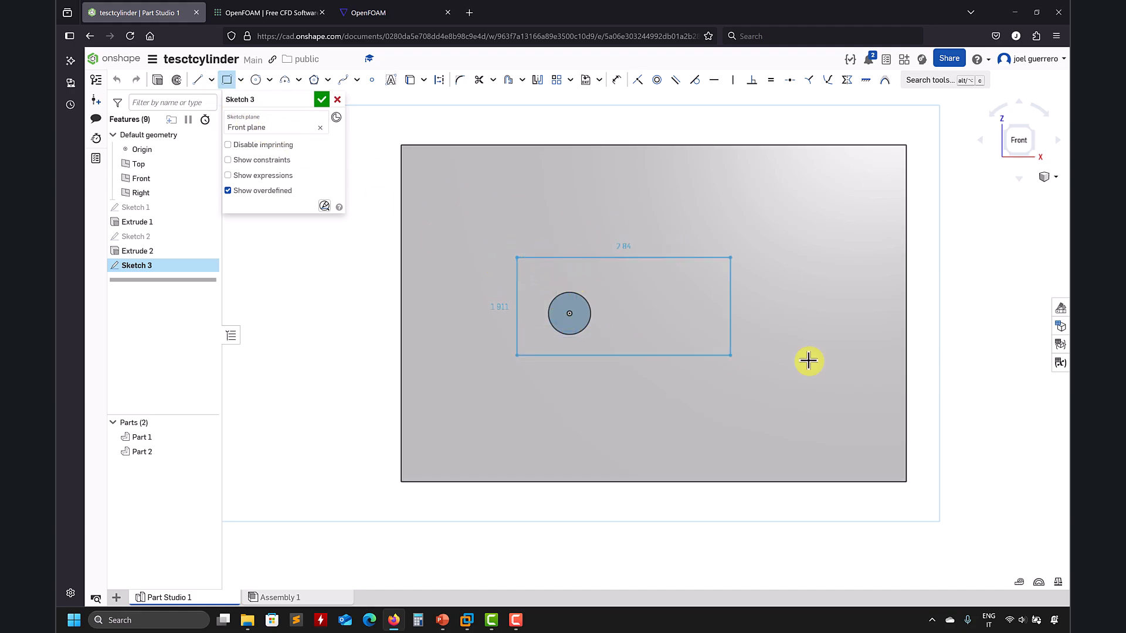
{"action": "left_click", "coordinate": [991, 370]}
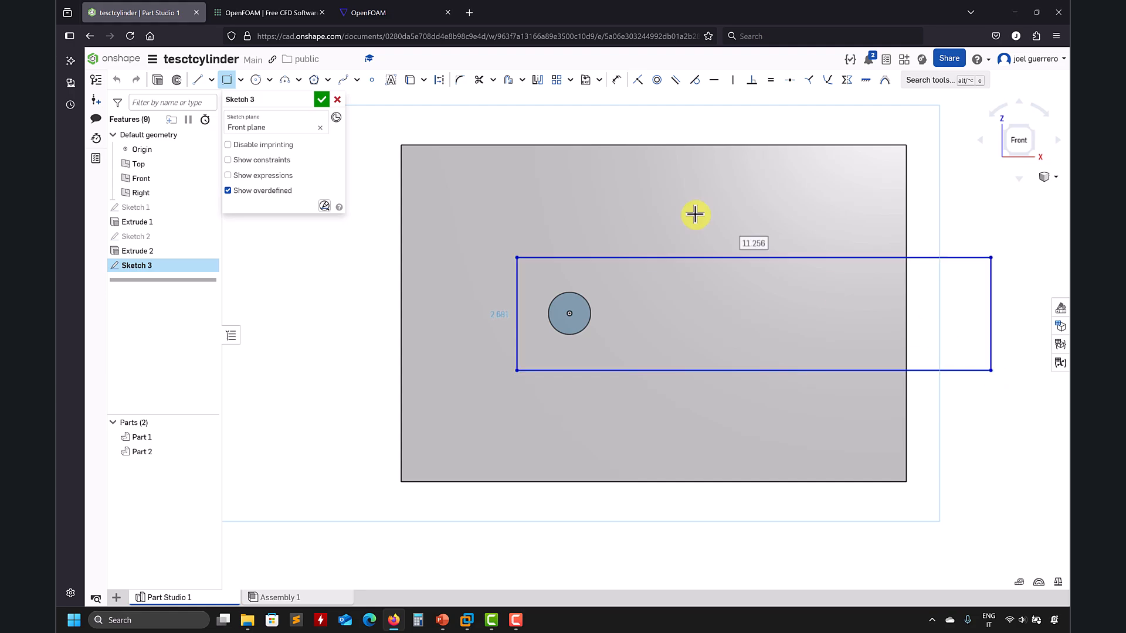
- Draw a circle about 2.68 m in diameter centred on the midpoint of the rectangle's left edge and trim it to a rounded end
{"action": "left_click", "coordinate": [256, 80]}
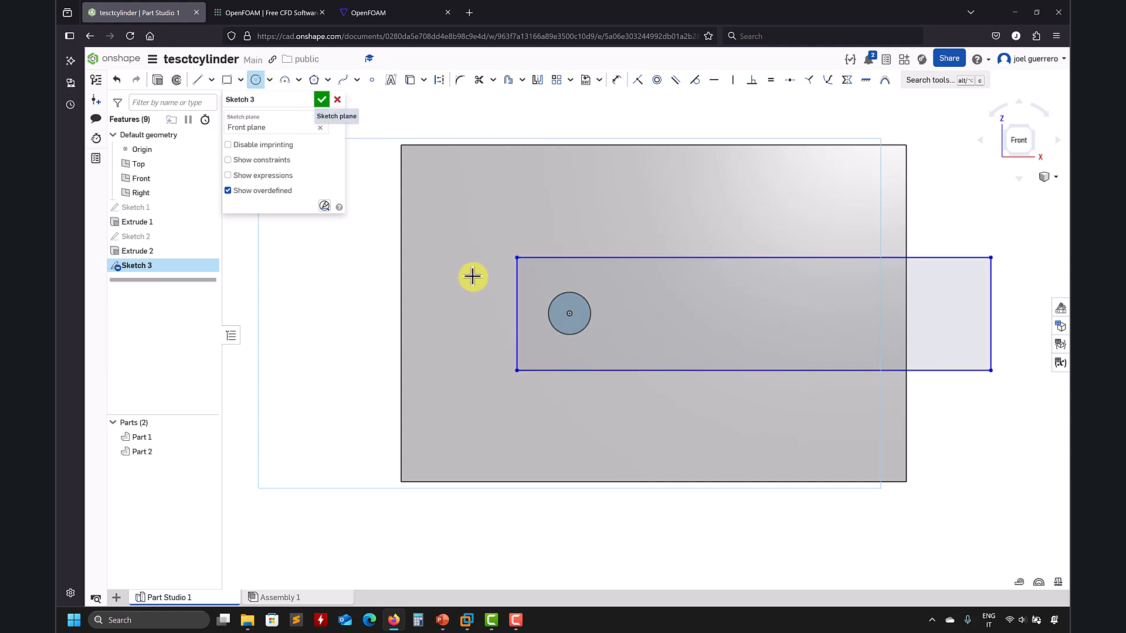
{"action": "left_click", "coordinate": [516, 314]}
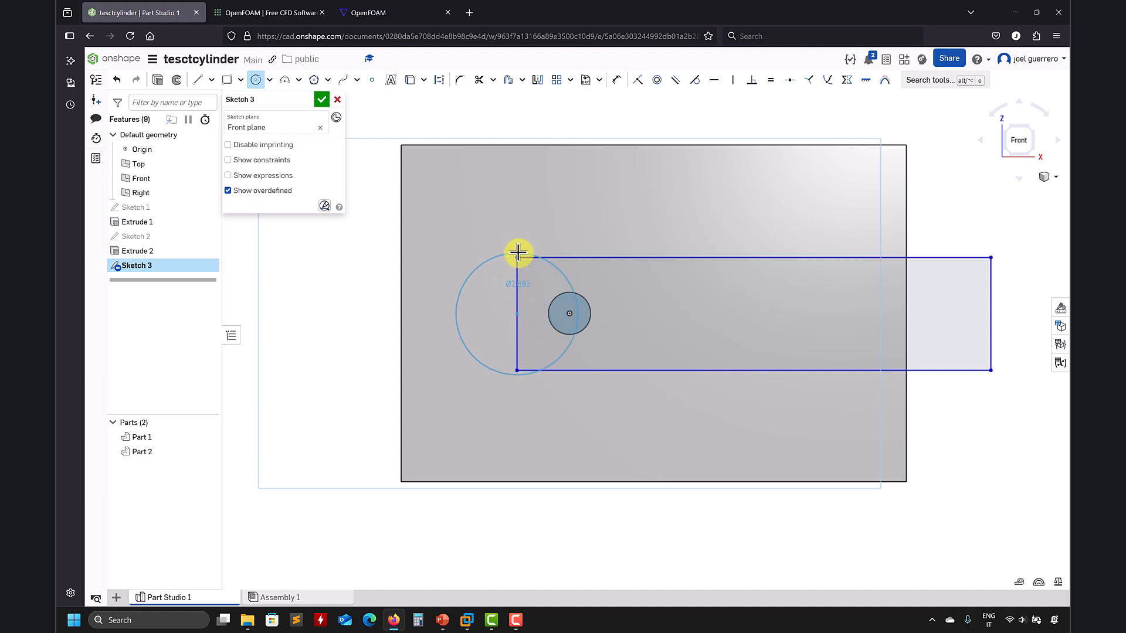
{"action": "left_click", "coordinate": [517, 257]}
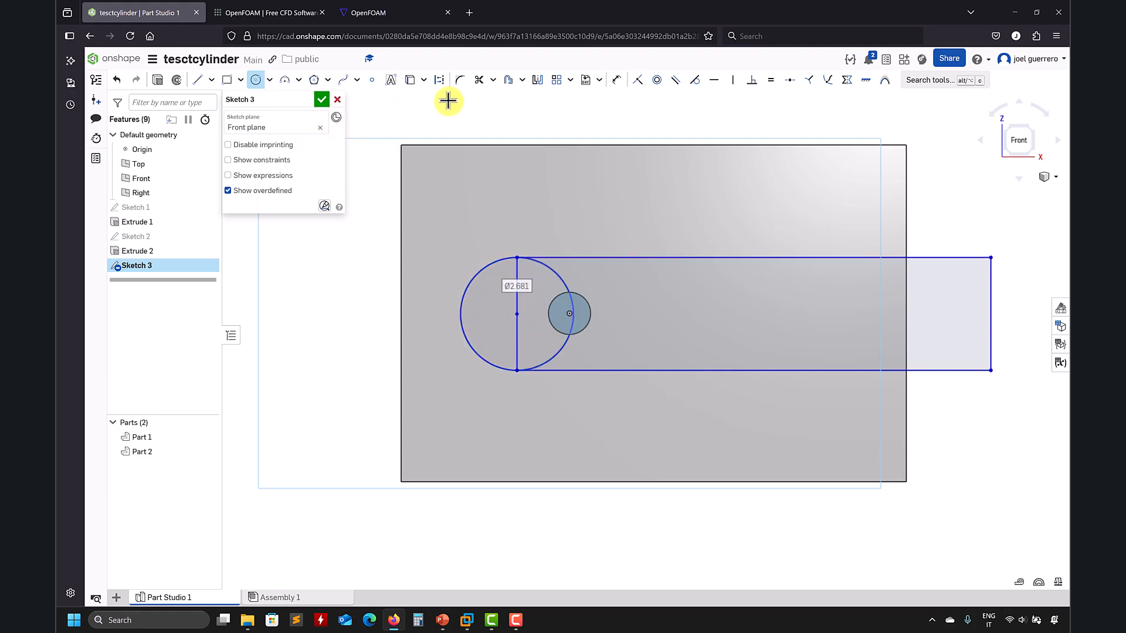
{"action": "left_click", "coordinate": [481, 86]}
{"action": "left_click", "coordinate": [543, 262]}
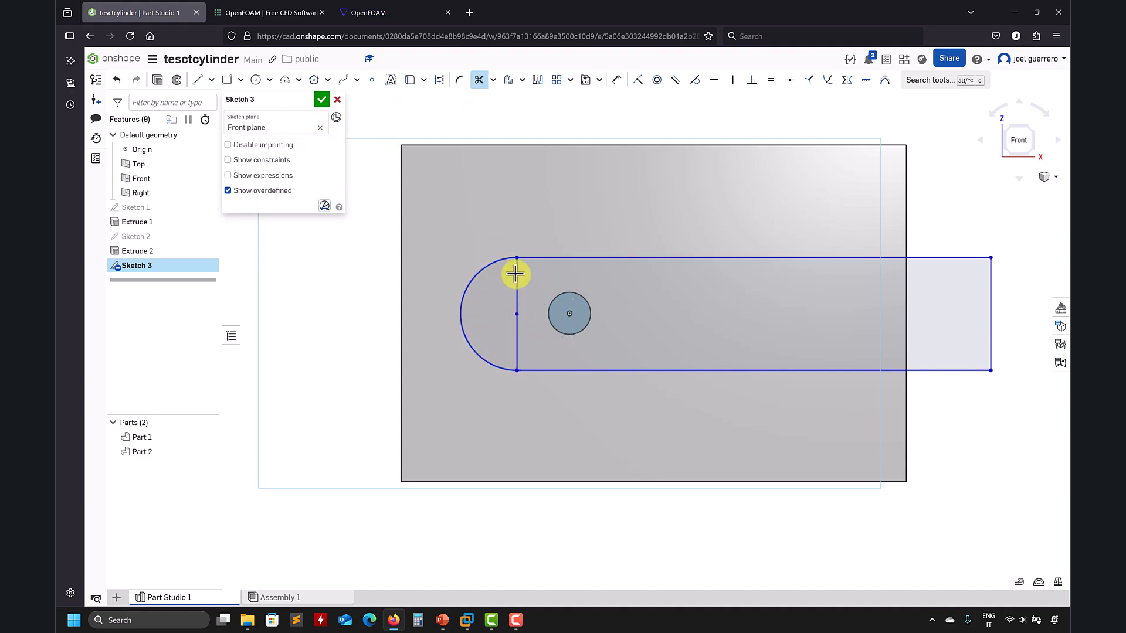
{"action": "left_click", "coordinate": [515, 278]}
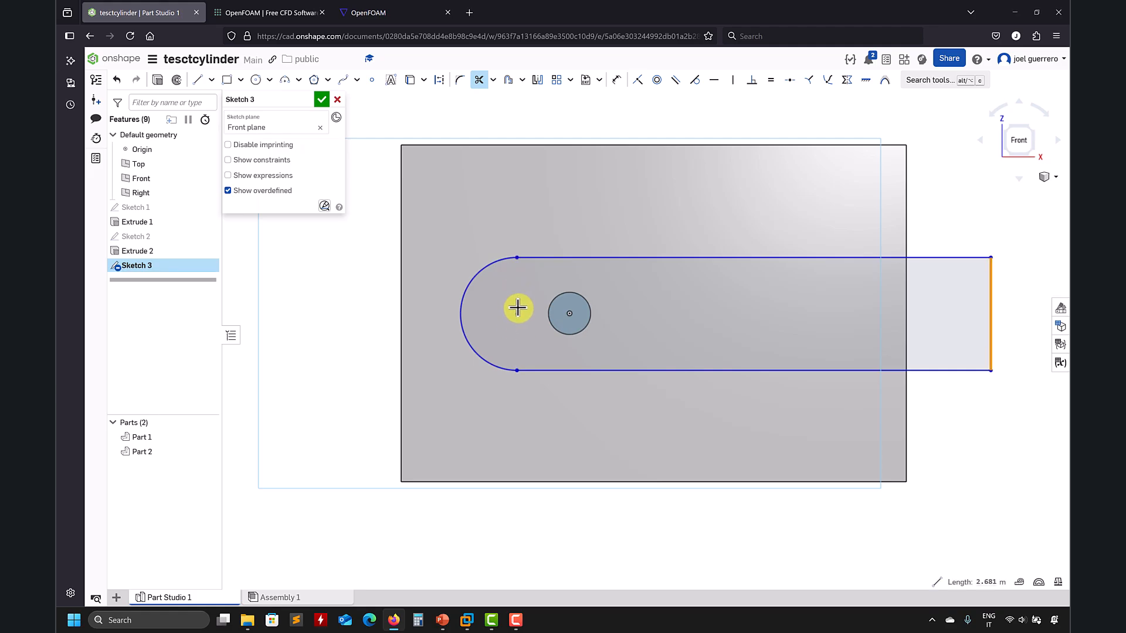
{"action": "key", "text": "Escape"}
- Finish the sketch and extrude the round-ended profile as a new solid, symmetric about the sketch plane, with a depth of 3 m
{"action": "mouse_move", "coordinate": [922, 226]}
{"action": "right_mouse_down"}
{"action": "mouse_move", "coordinate": [867, 261]}
{"action": "mouse_move", "coordinate": [862, 284]}
{"action": "mouse_move", "coordinate": [637, 346]}
{"action": "mouse_move", "coordinate": [659, 356]}
{"action": "mouse_move", "coordinate": [648, 353]}
{"action": "right_mouse_up"}
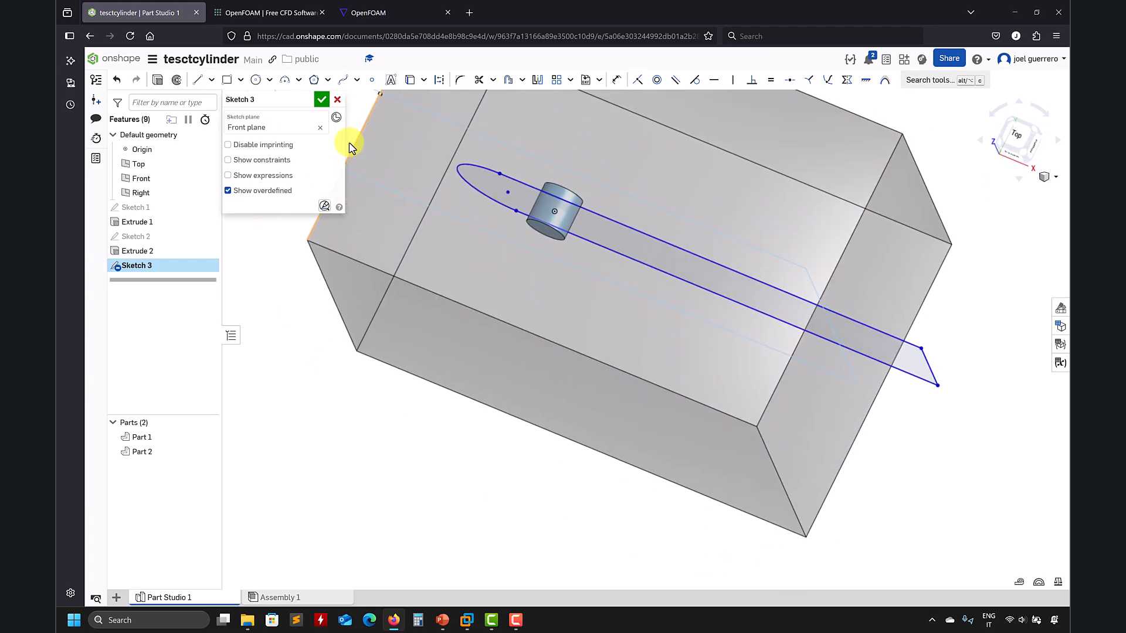
{"action": "left_click", "coordinate": [321, 104]}
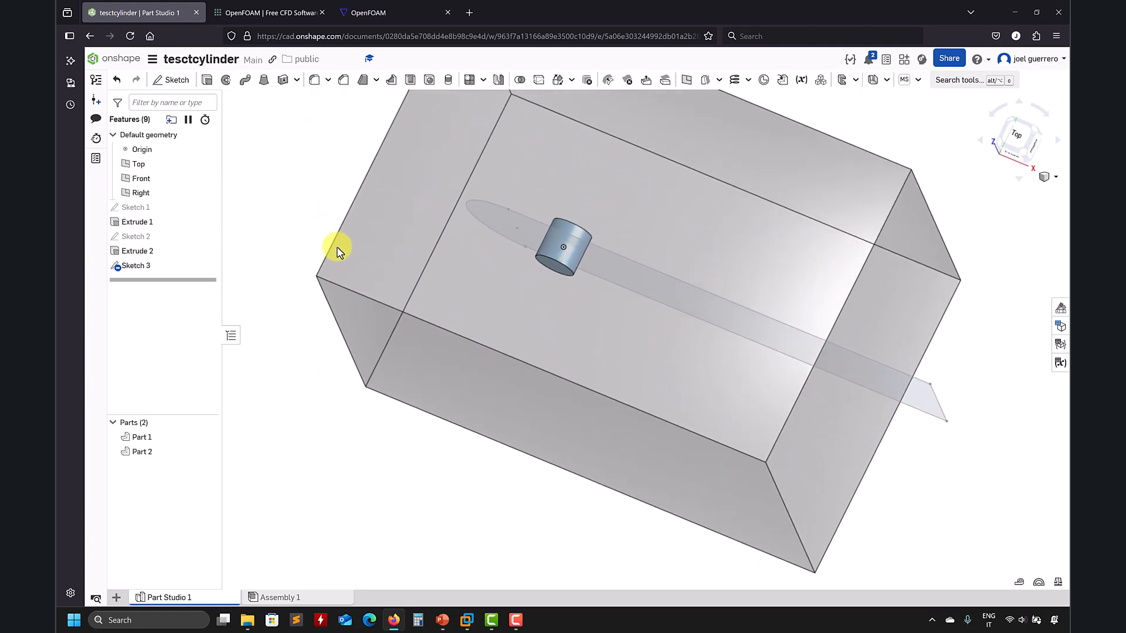
{"action": "left_click", "coordinate": [207, 87]}
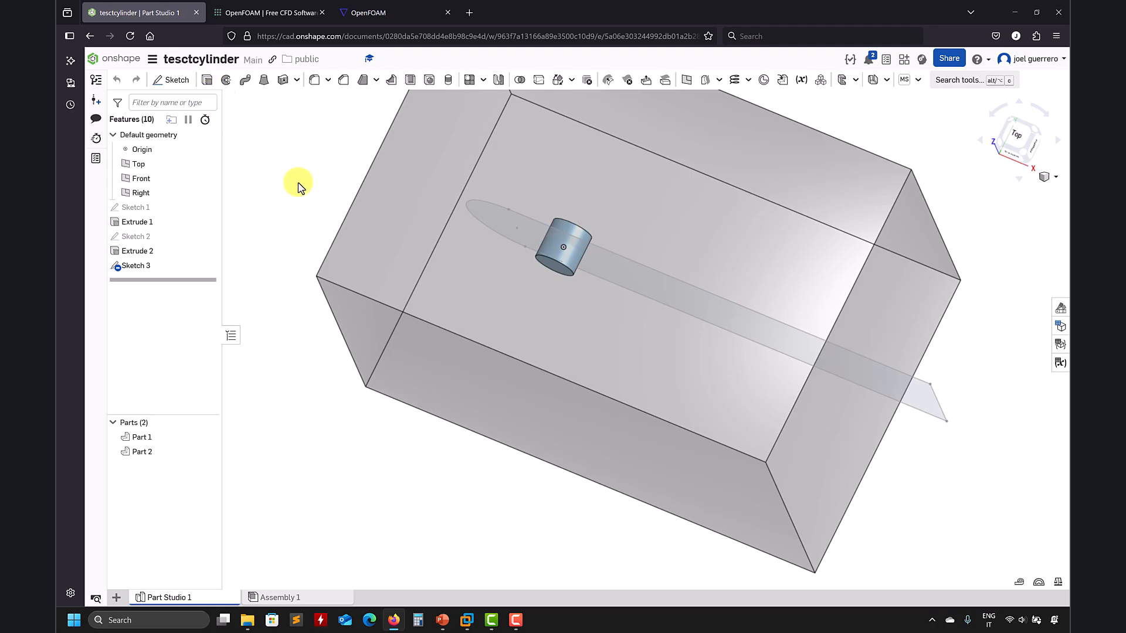
{"action": "left_click", "coordinate": [925, 399]}
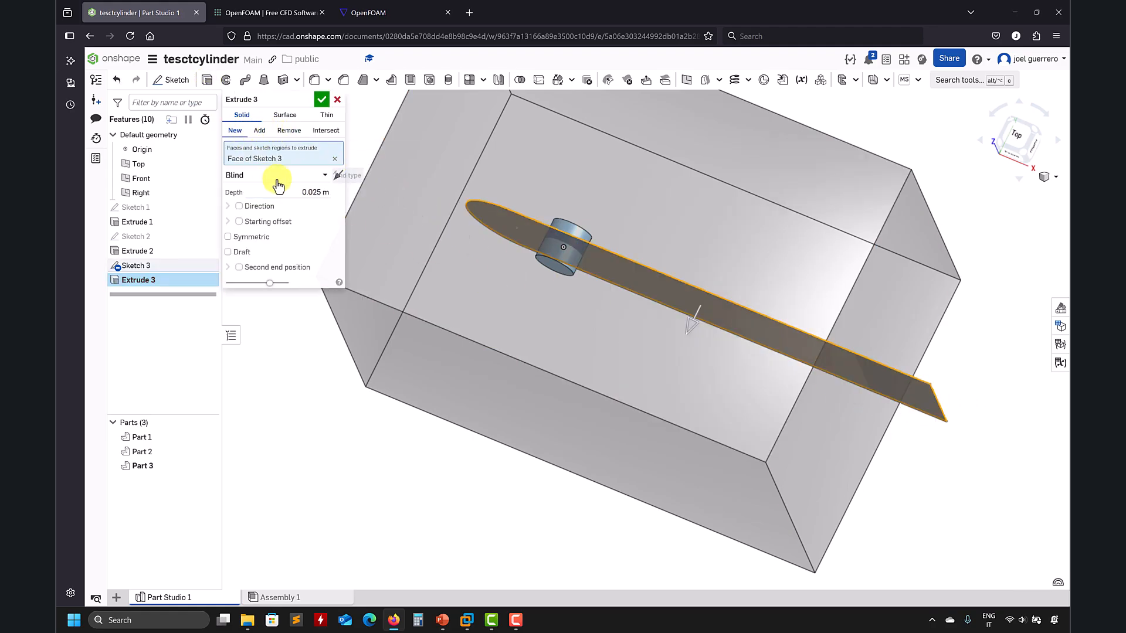
{"action": "left_click", "coordinate": [252, 235]}
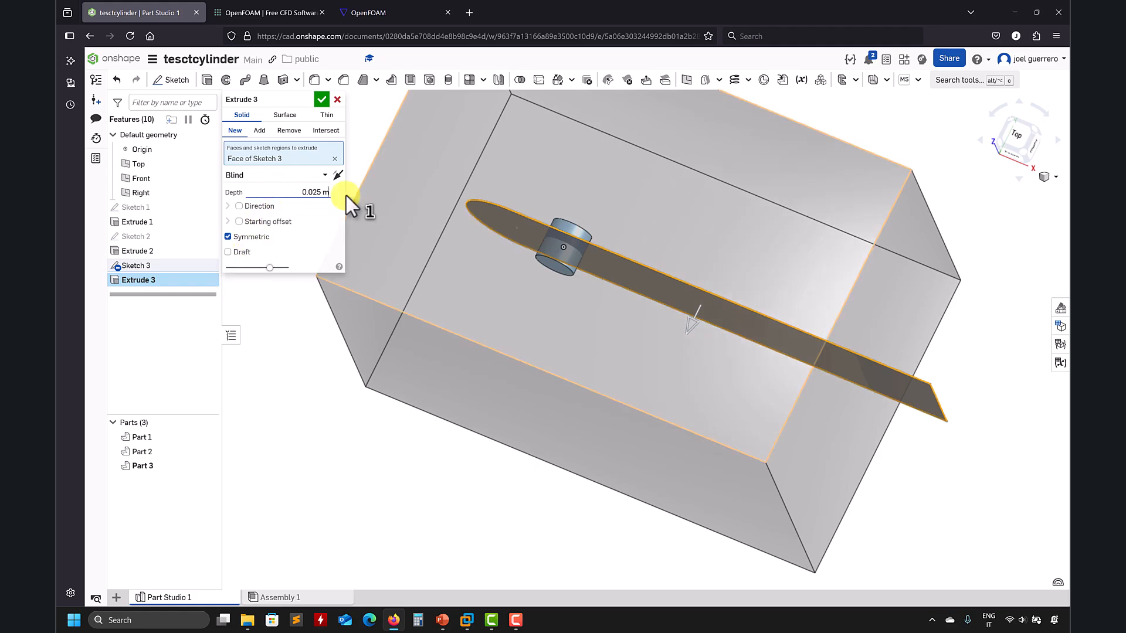
{"action": "type", "text": "3"}
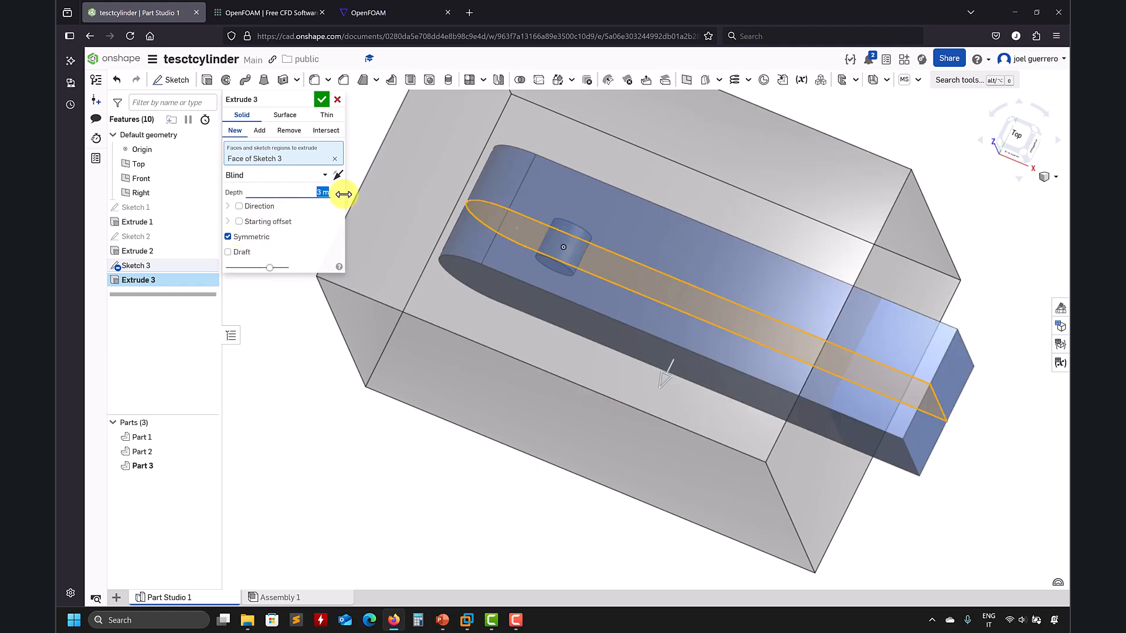
{"action": "left_click", "coordinate": [319, 101]}
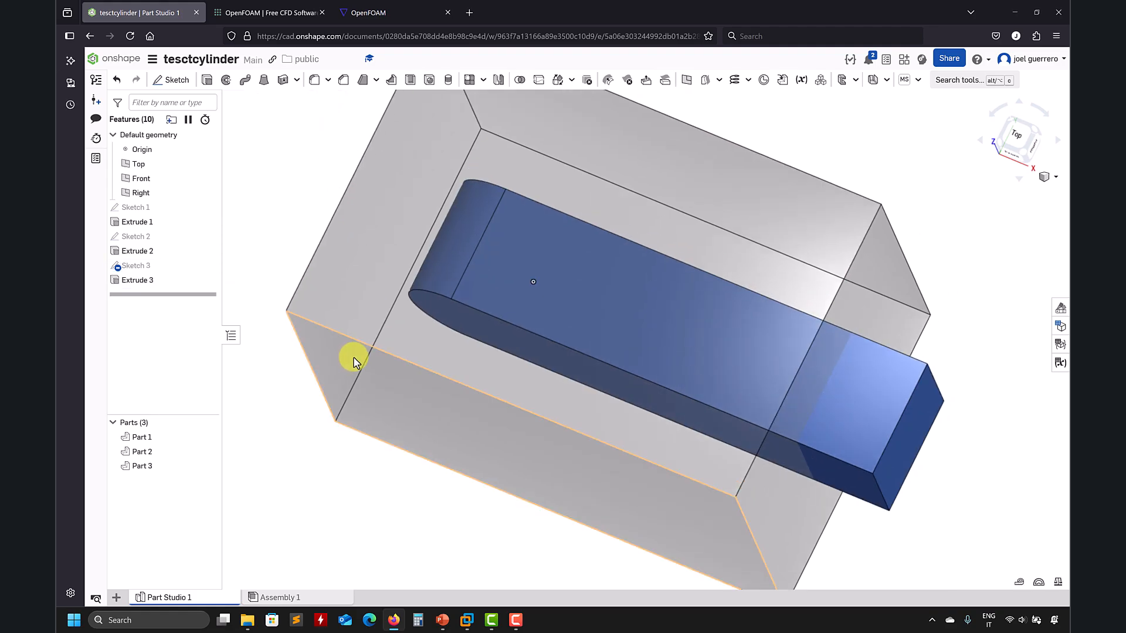
- Change the appearance of Part 3, the round-ended solid, to a transparency value of 0.31
{"action": "left_click", "coordinate": [192, 471]}
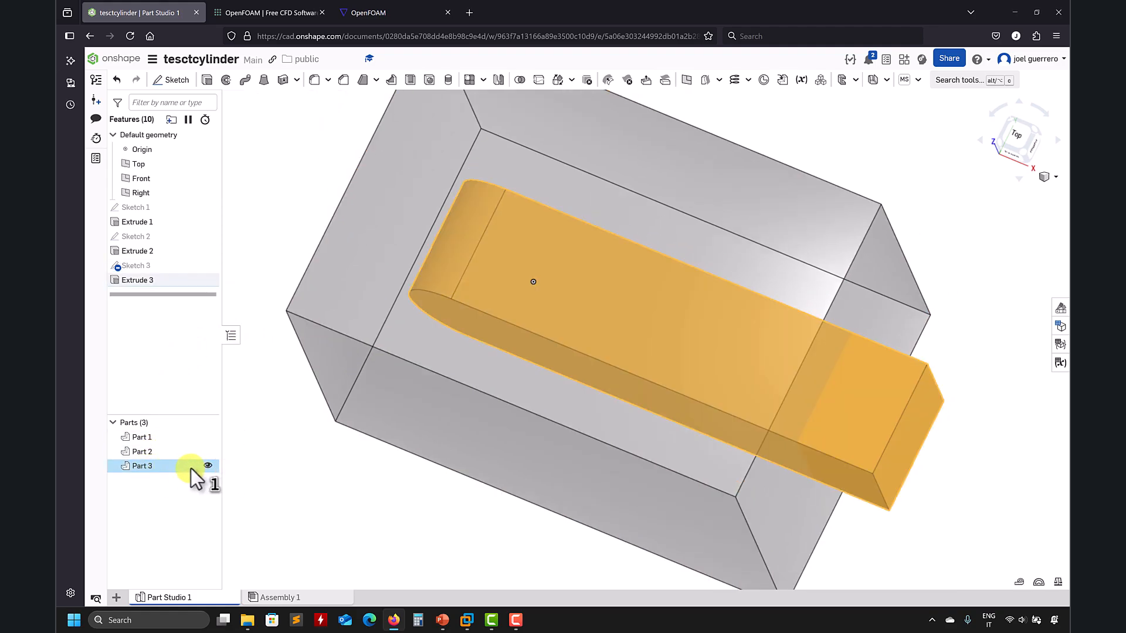
{"action": "right_click", "coordinate": [191, 468]}
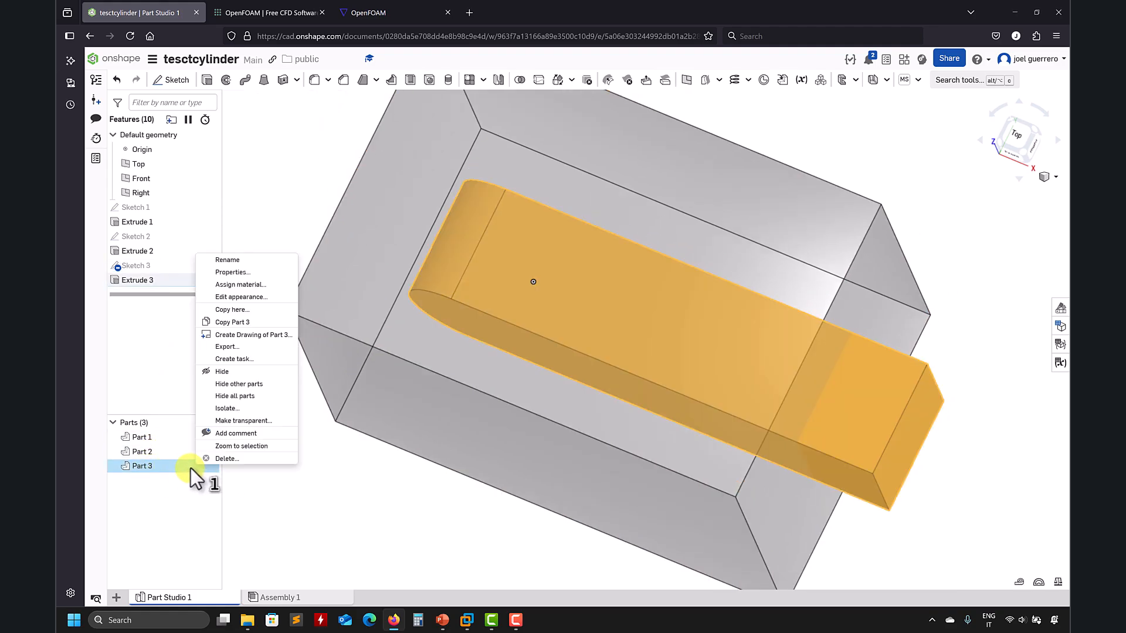
{"action": "left_click", "coordinate": [262, 297]}
{"action": "left_click_drag", "start_coordinate": [314, 500], "coordinate": [280, 496]}
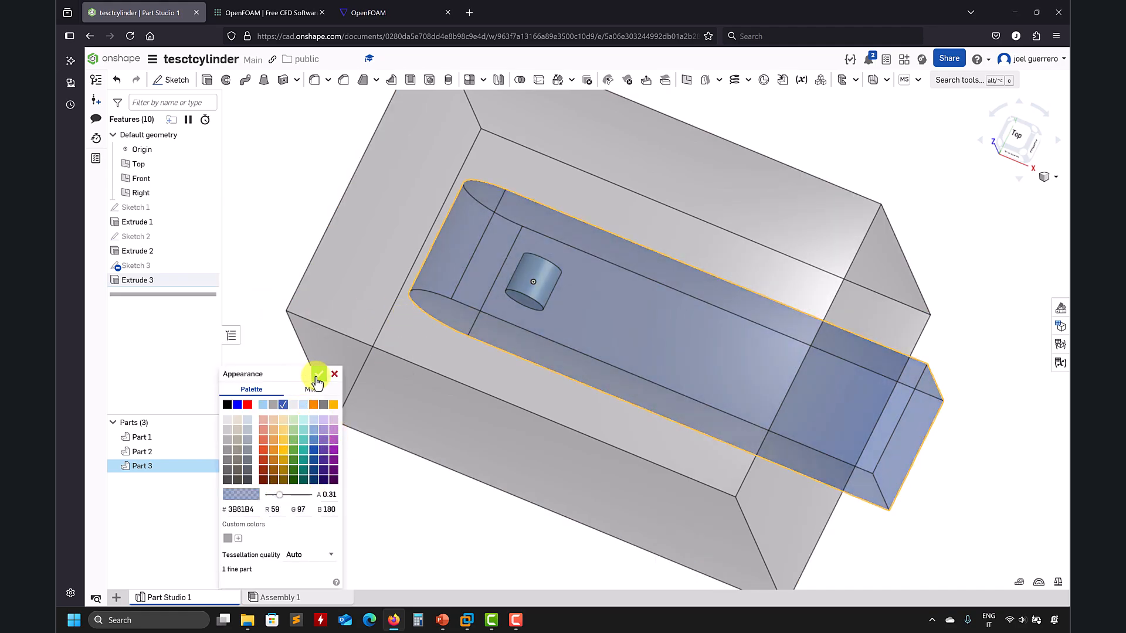
{"action": "left_click", "coordinate": [318, 376]}
- Export Part 3 as a downloaded STL file in meters at Fine resolution, choosing its STL format
{"action": "key", "text": "shift+1"}
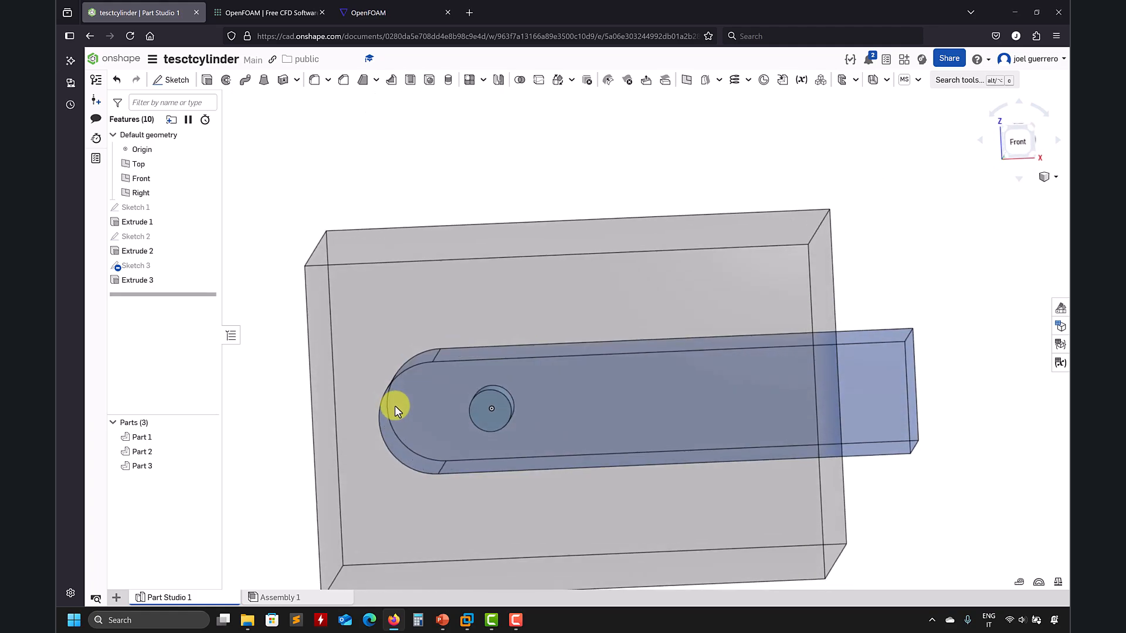
{"action": "right_click_drag", "start_coordinate": [394, 406], "coordinate": [414, 416]}
{"action": "middle_click_drag", "start_coordinate": [813, 433], "coordinate": [816, 377]}
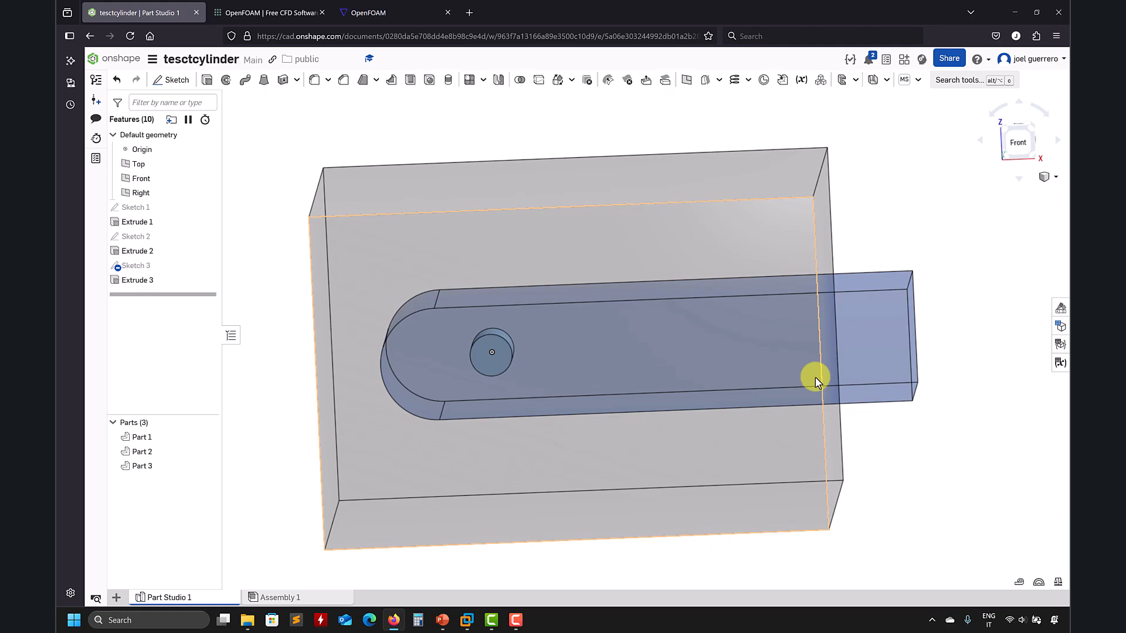
{"action": "middle_click_drag", "start_coordinate": [958, 371], "coordinate": [957, 340]}
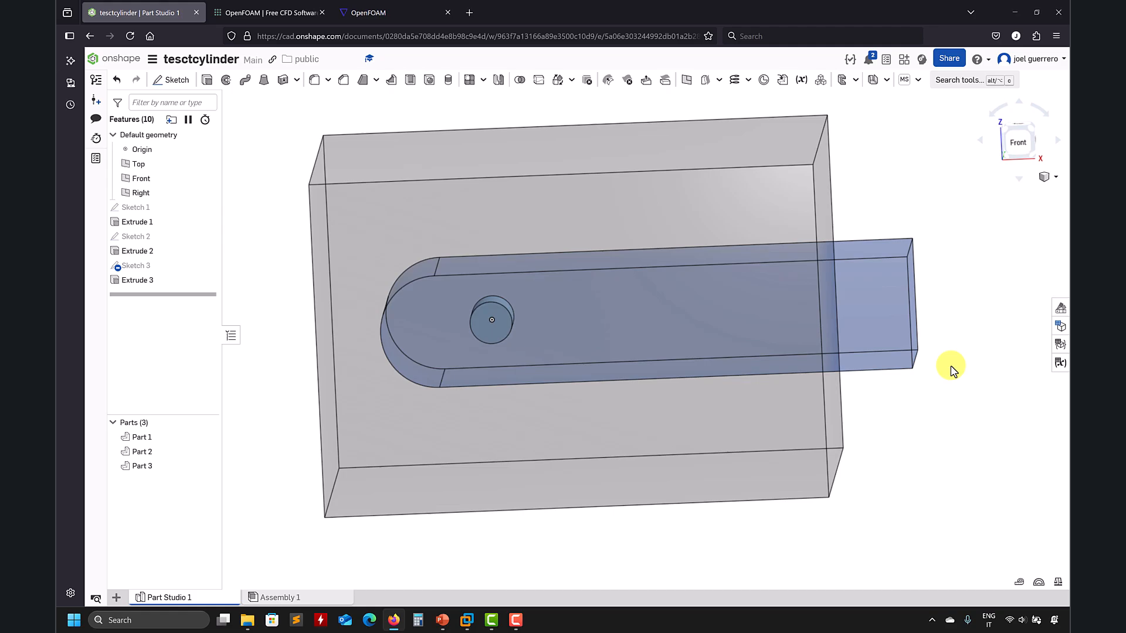
{"action": "left_click", "coordinate": [150, 466]}
{"action": "right_click", "coordinate": [158, 464]}
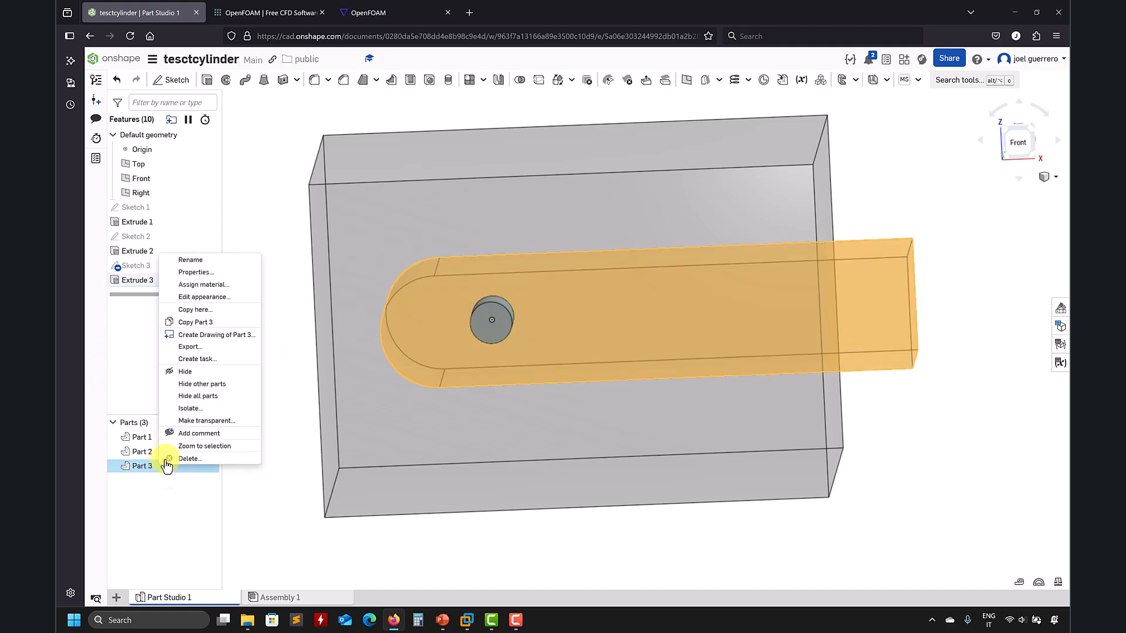
{"action": "left_click", "coordinate": [212, 347]}
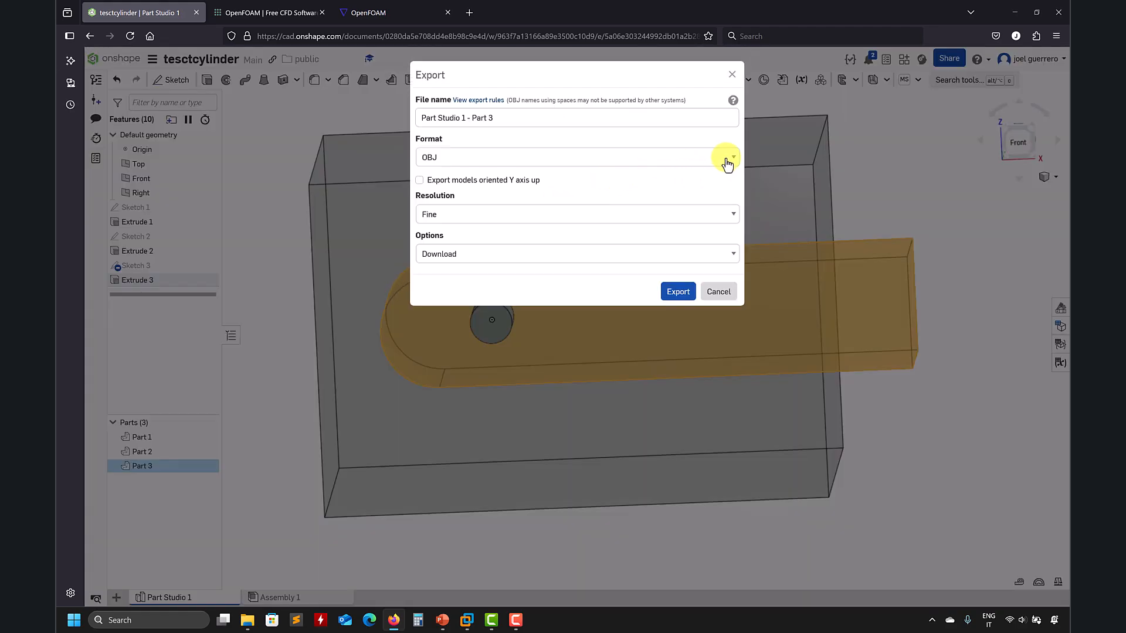
{"action": "left_click", "coordinate": [727, 164]}
{"action": "left_click", "coordinate": [457, 360]}
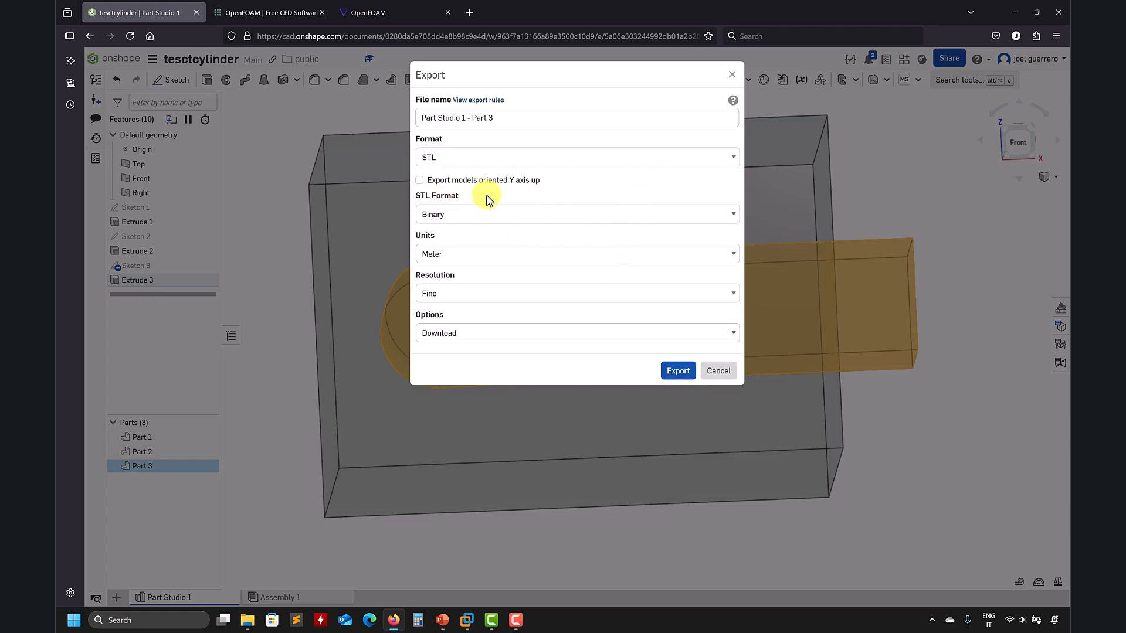
{"action": "left_click", "coordinate": [638, 214]}
{"action": "left_click", "coordinate": [460, 233]}
{"action": "left_click", "coordinate": [685, 373]}
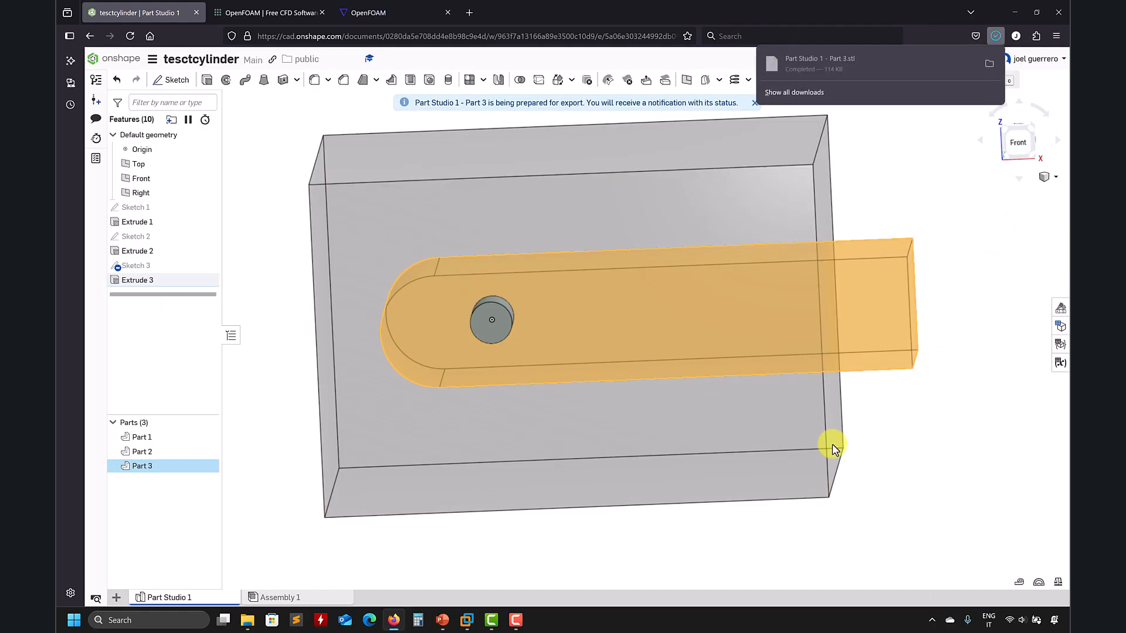
- Switch to File Explorer and display the contents of the Downloads folder
{"action": "left_click", "coordinate": [250, 625]}
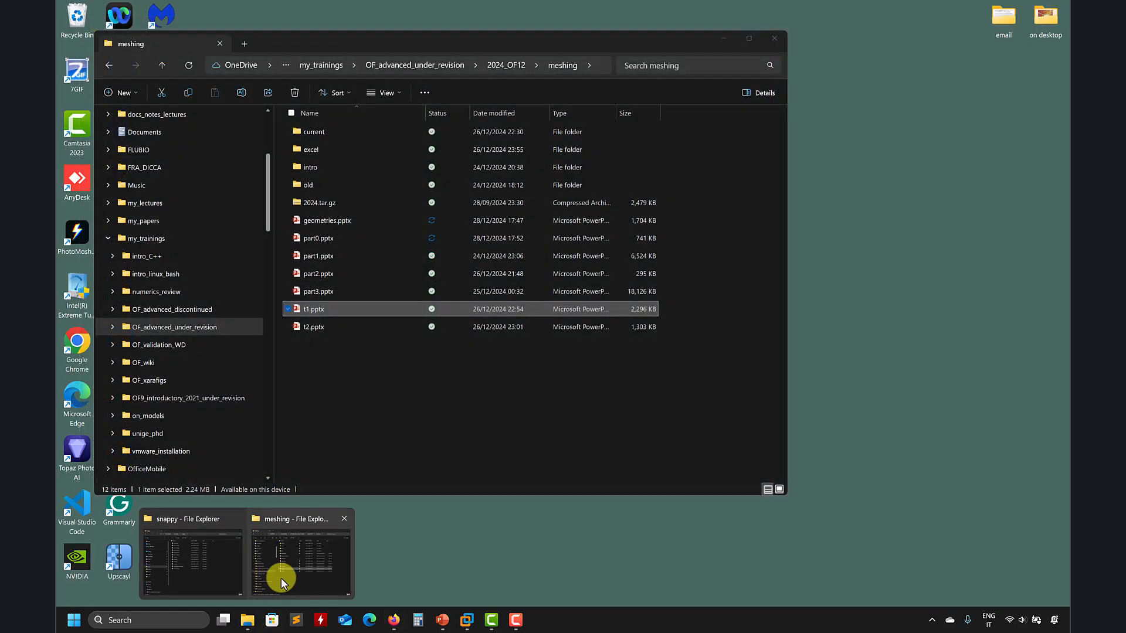
{"action": "left_click", "coordinate": [280, 578]}
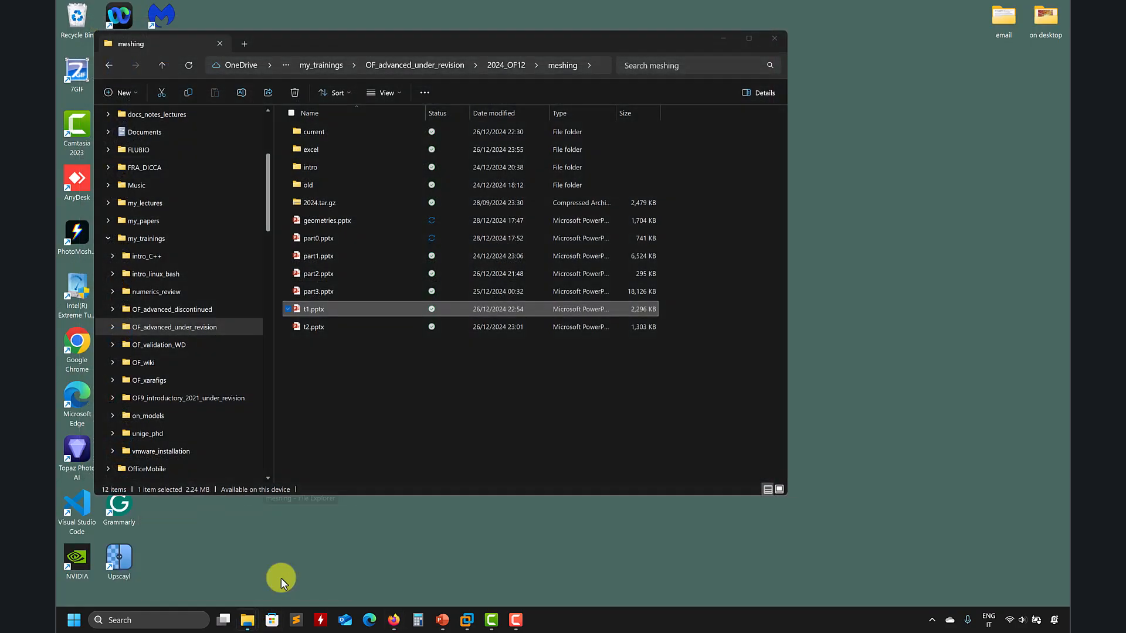
{"action": "scroll", "coordinate": [162, 214], "scroll_direction": "up", "scroll_amount": 4}
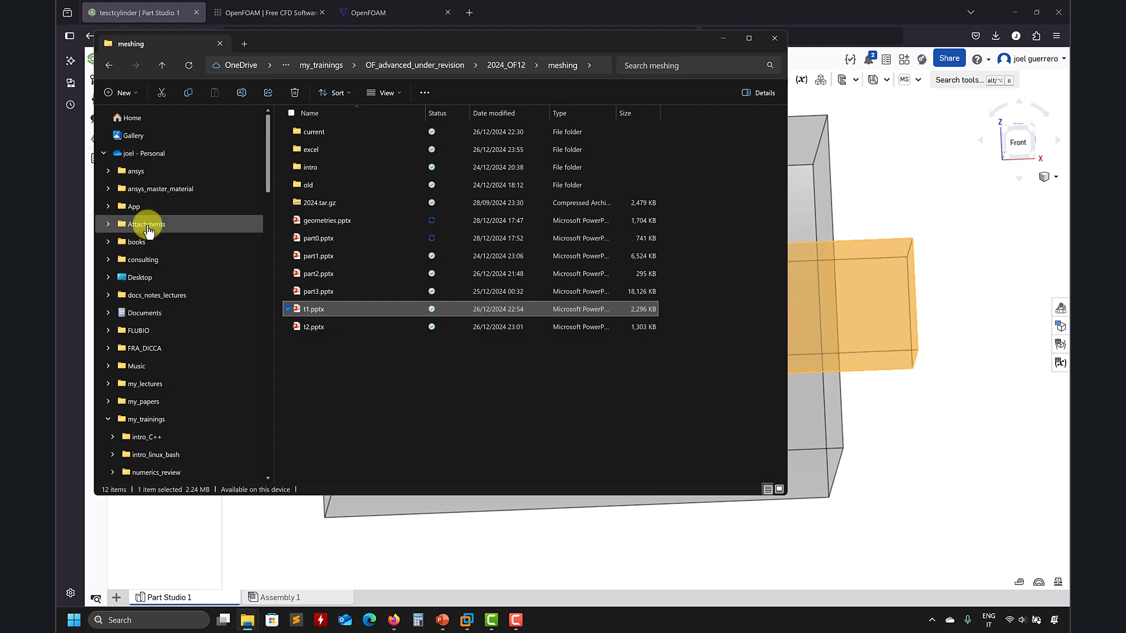
{"action": "scroll", "coordinate": [147, 174], "scroll_direction": "down", "scroll_amount": 10}
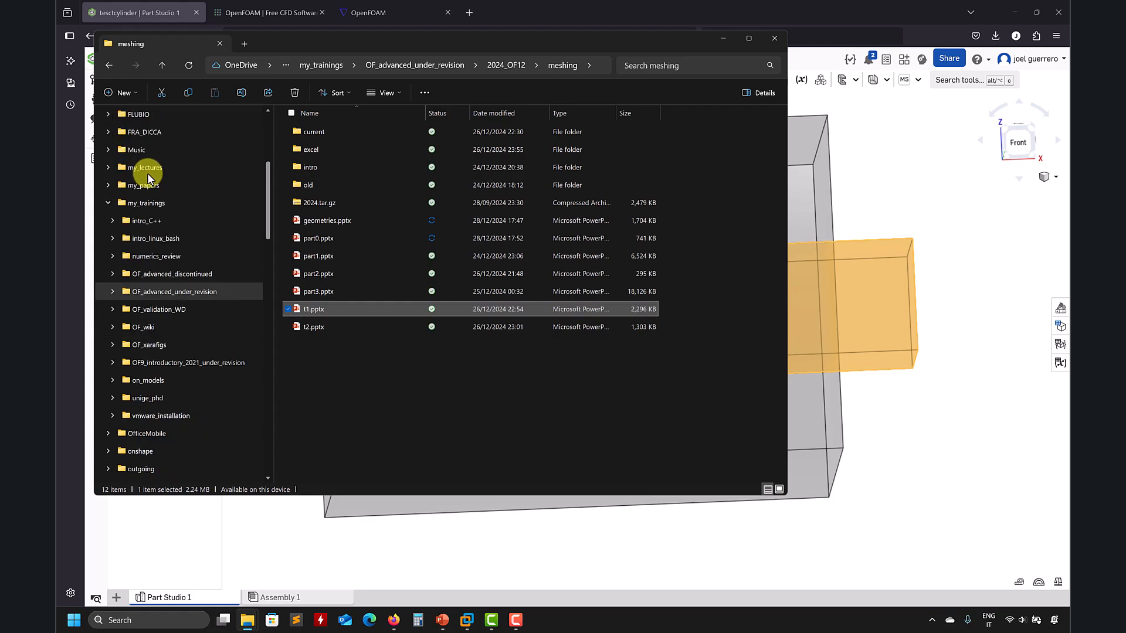
{"action": "left_click", "coordinate": [127, 361]}
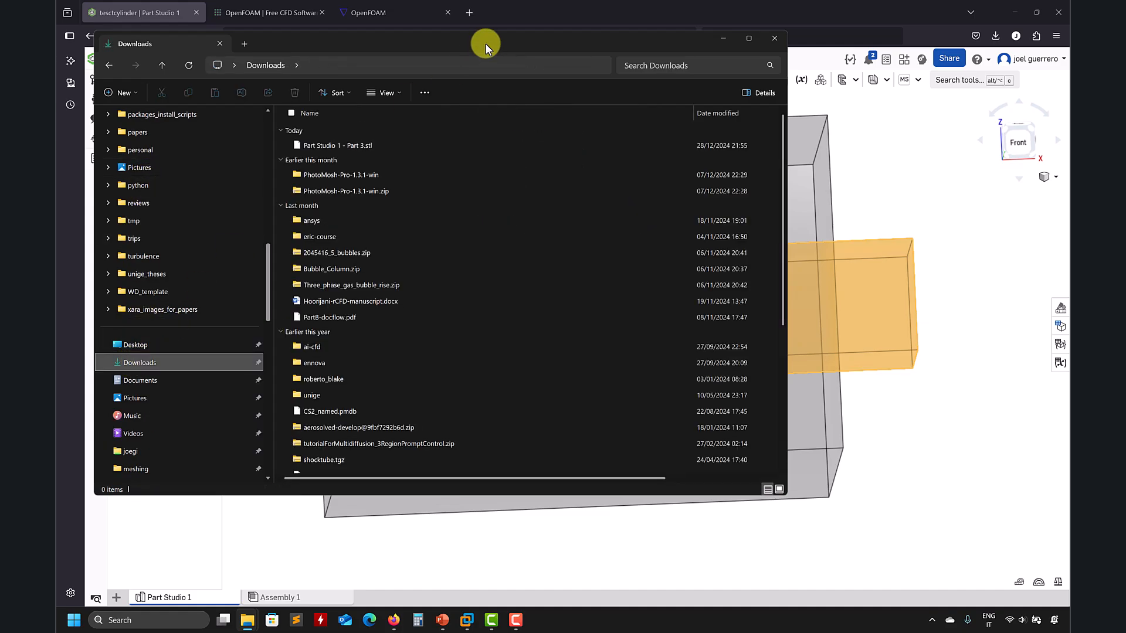
- Open Part Studio 1 - Part 3.stl in Sublime Text and examine its solid name, facets and vertices through to the end
{"action": "left_click", "coordinate": [330, 148]}
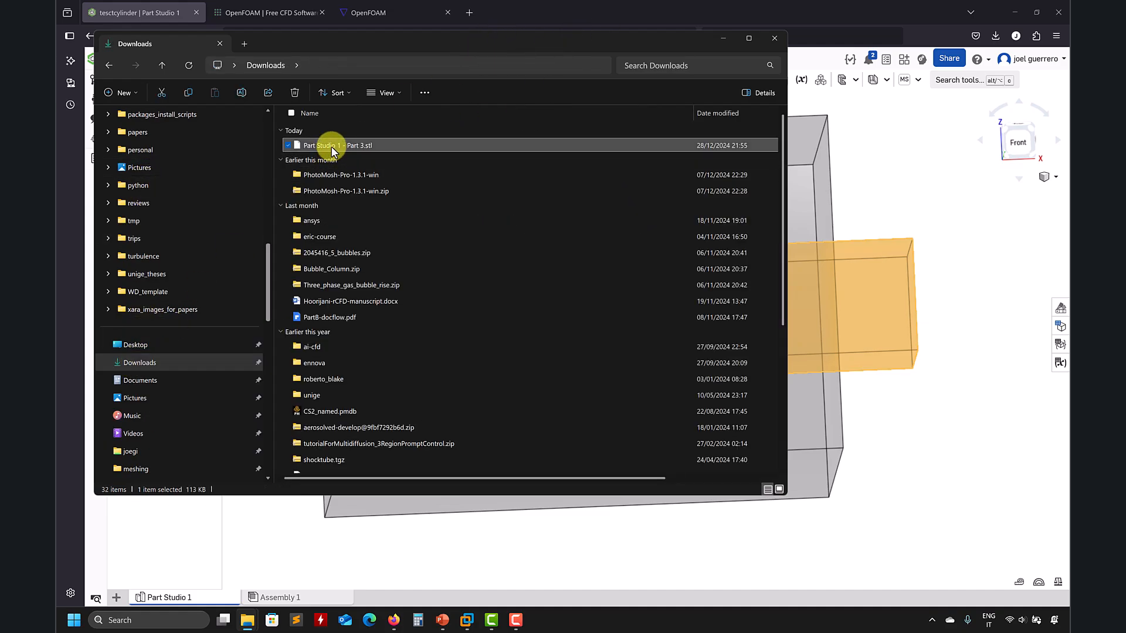
{"action": "right_click", "coordinate": [331, 151]}
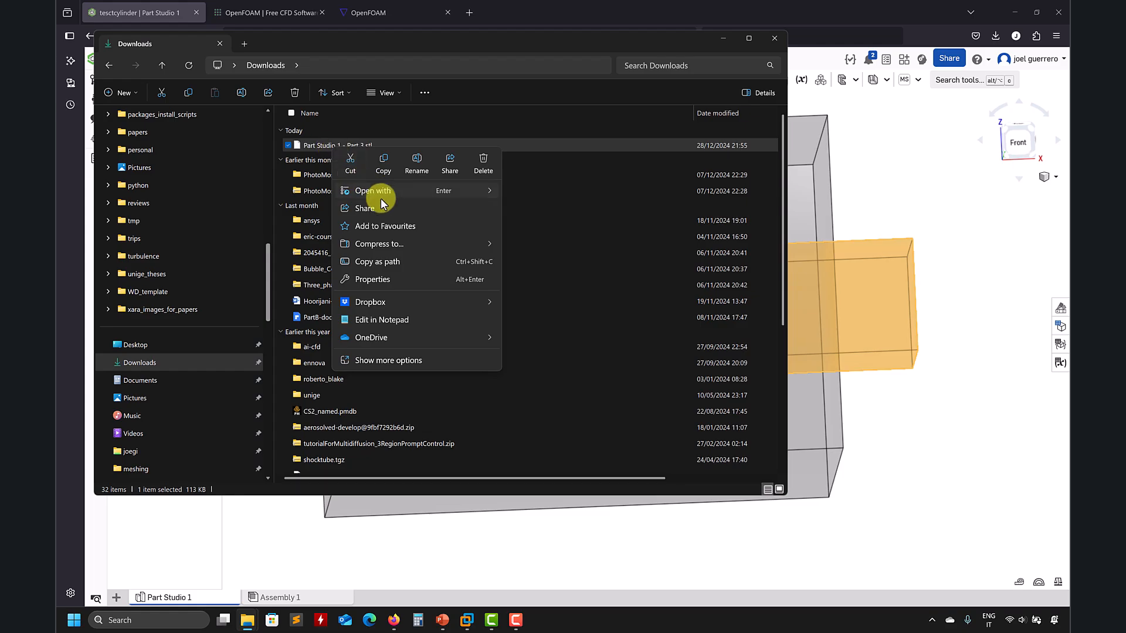
{"action": "mouse_move", "coordinate": [452, 189]}
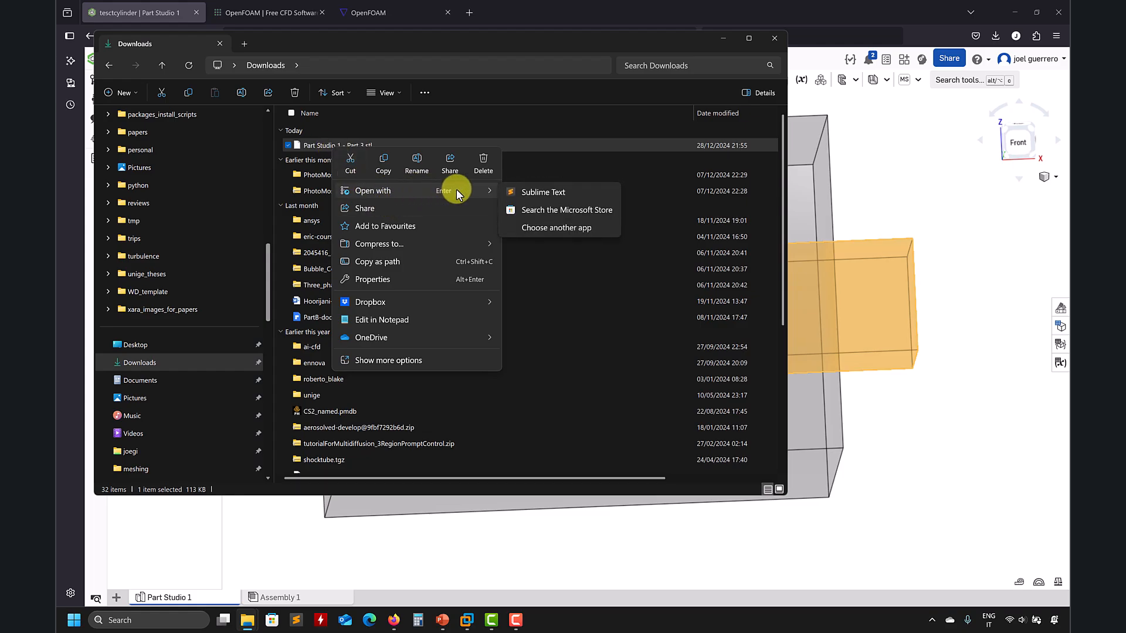
{"action": "left_click", "coordinate": [536, 190]}
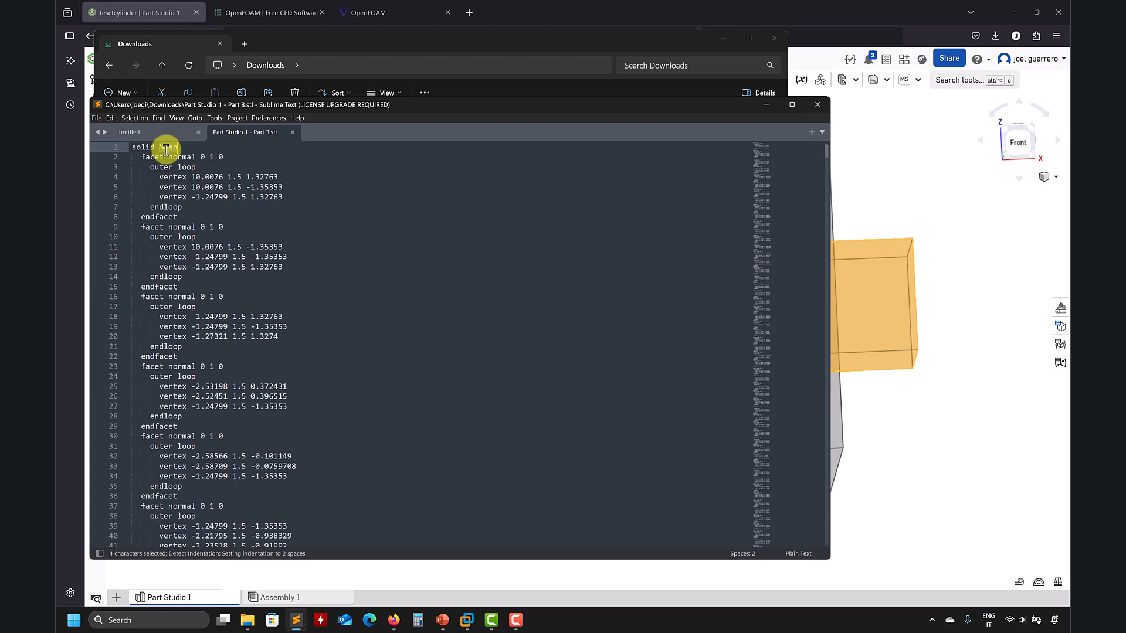
{"action": "scroll", "coordinate": [244, 312], "scroll_direction": "down", "scroll_amount": 20}
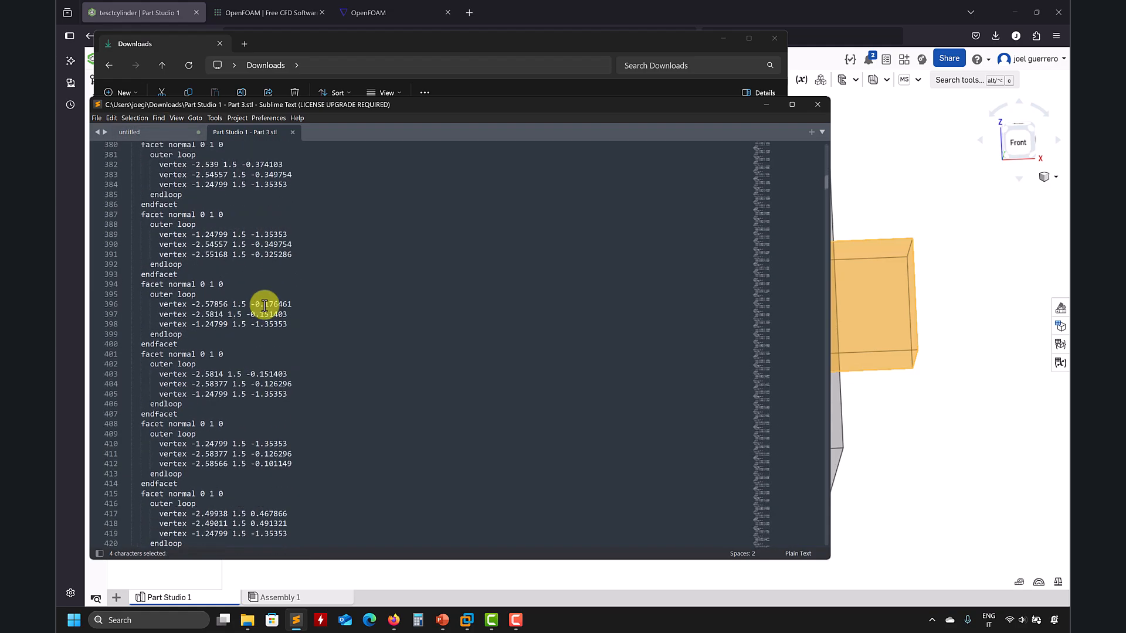
{"action": "left_click_drag", "start_coordinate": [792, 229], "coordinate": [747, 533]}
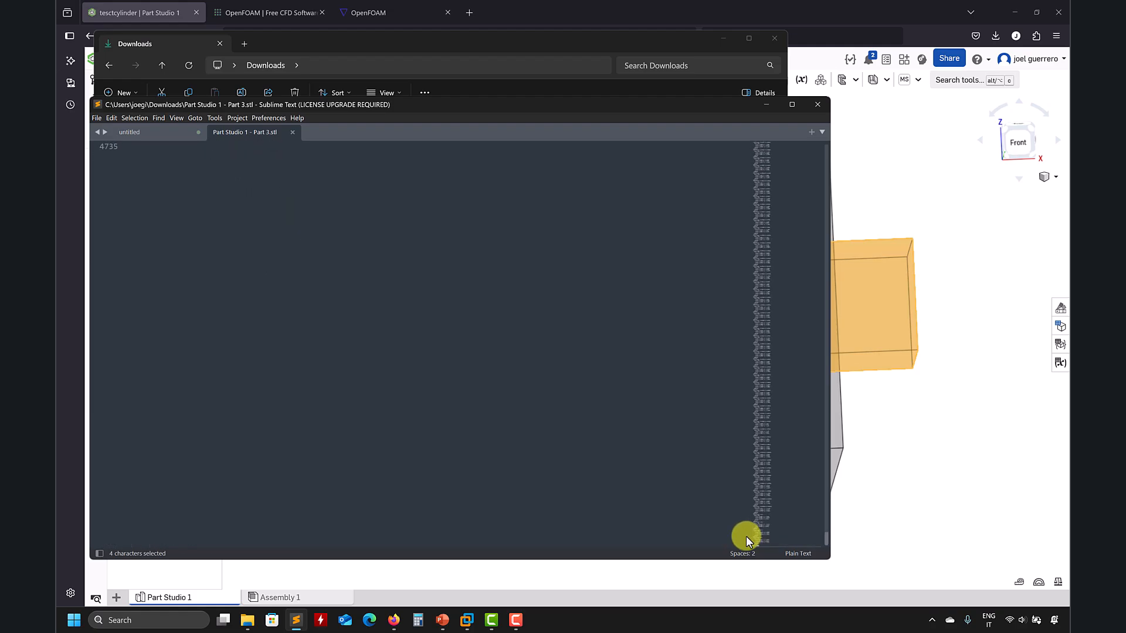
{"action": "left_click", "coordinate": [767, 104]}
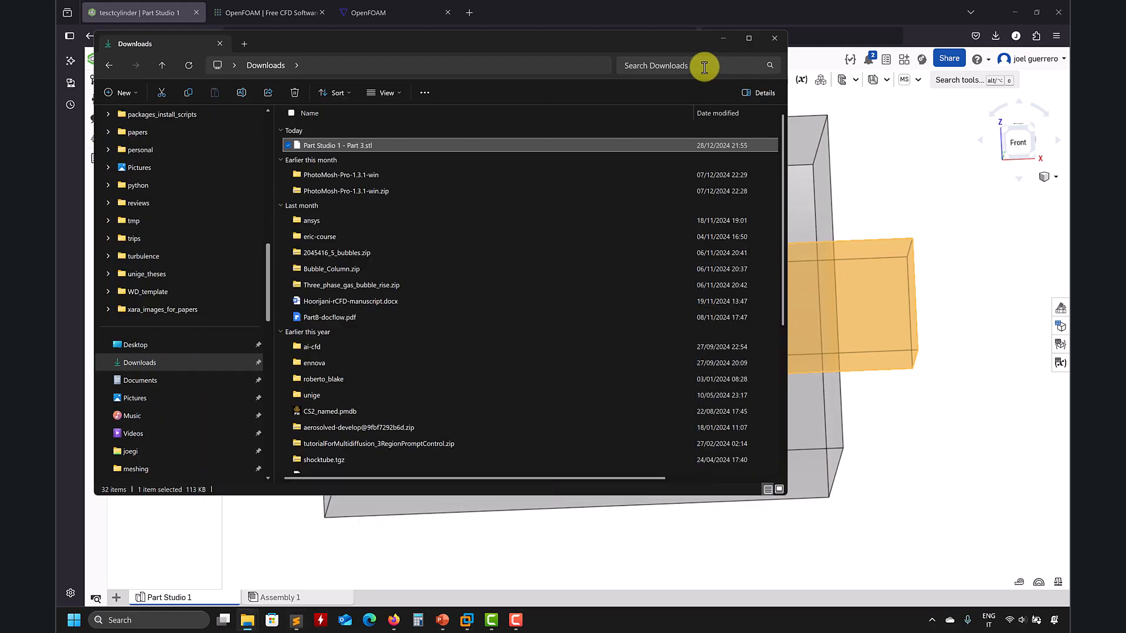
- Switch to the OpenSUSE virtual machine in VMware Workstation and open snappyHexMeshDict from the C3 system folder in the text editor
{"action": "left_click_drag", "start_coordinate": [582, 23], "coordinate": [567, 103]}
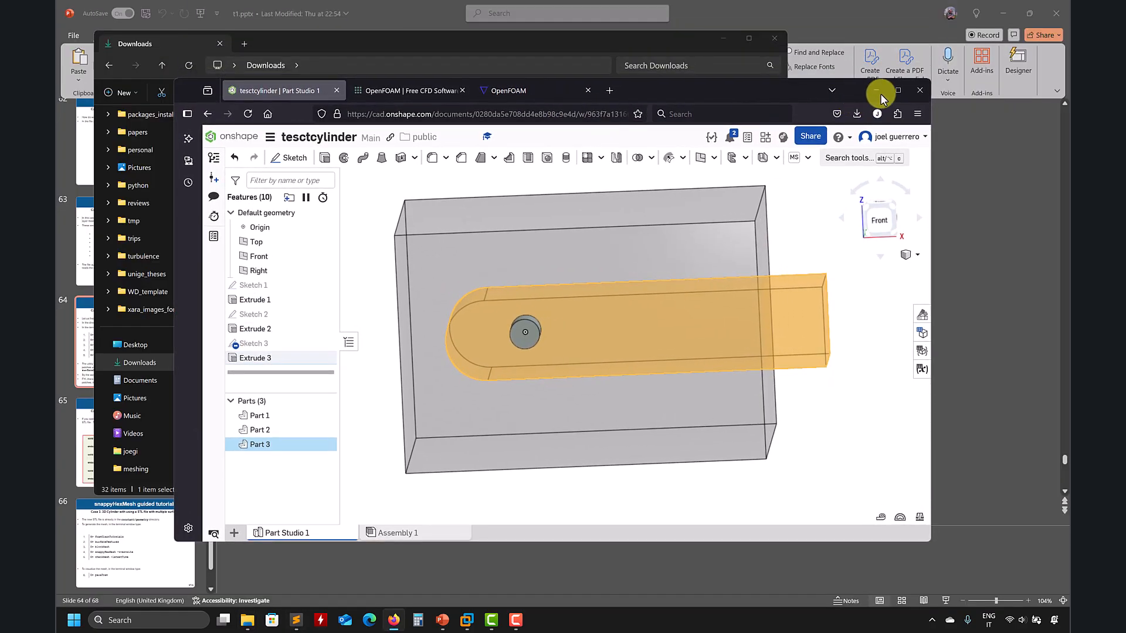
{"action": "left_click", "coordinate": [879, 92]}
{"action": "left_click", "coordinate": [966, 157]}
{"action": "left_click", "coordinate": [1007, 18]}
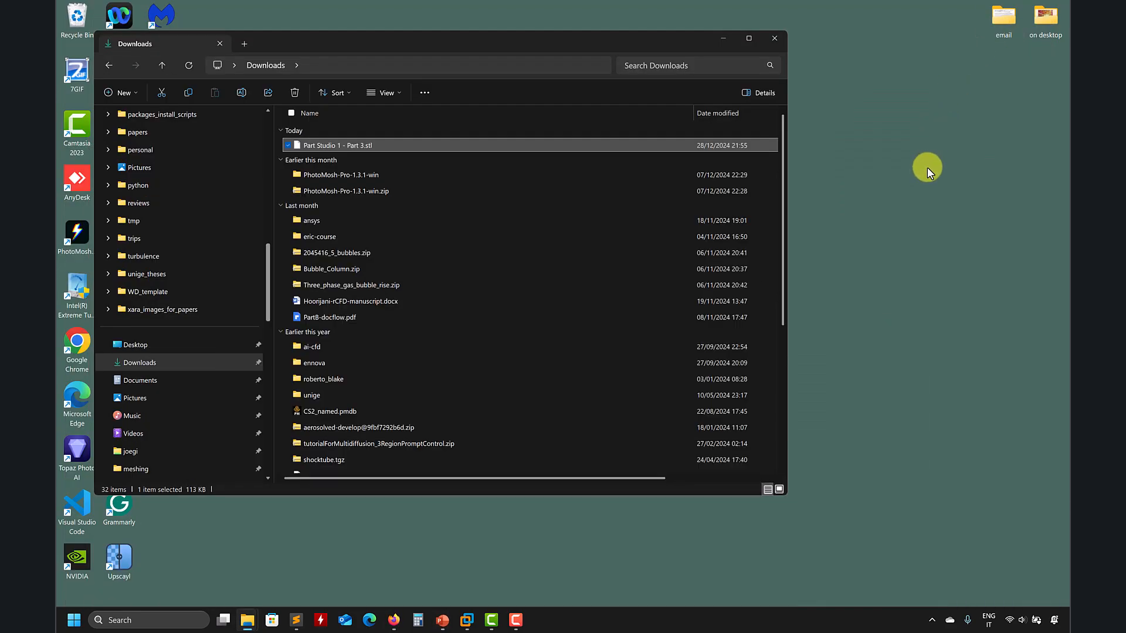
{"action": "mouse_move", "coordinate": [467, 616]}
{"action": "left_click", "coordinate": [495, 584]}
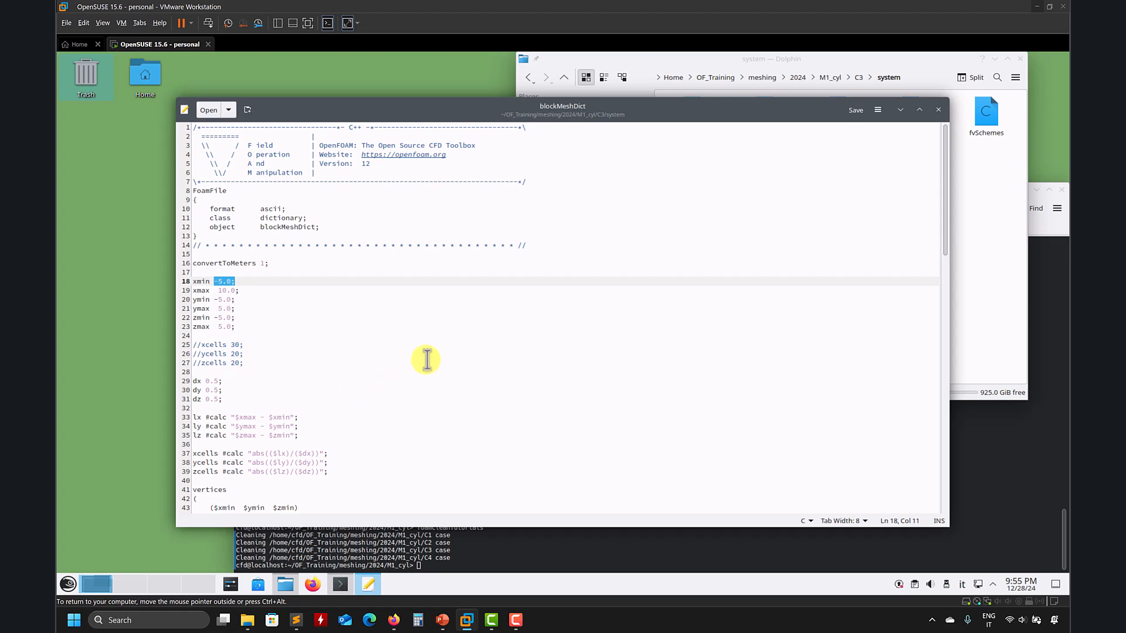
{"action": "left_click", "coordinate": [1009, 252]}
{"action": "left_click_drag", "start_coordinate": [841, 170], "coordinate": [346, 305]}
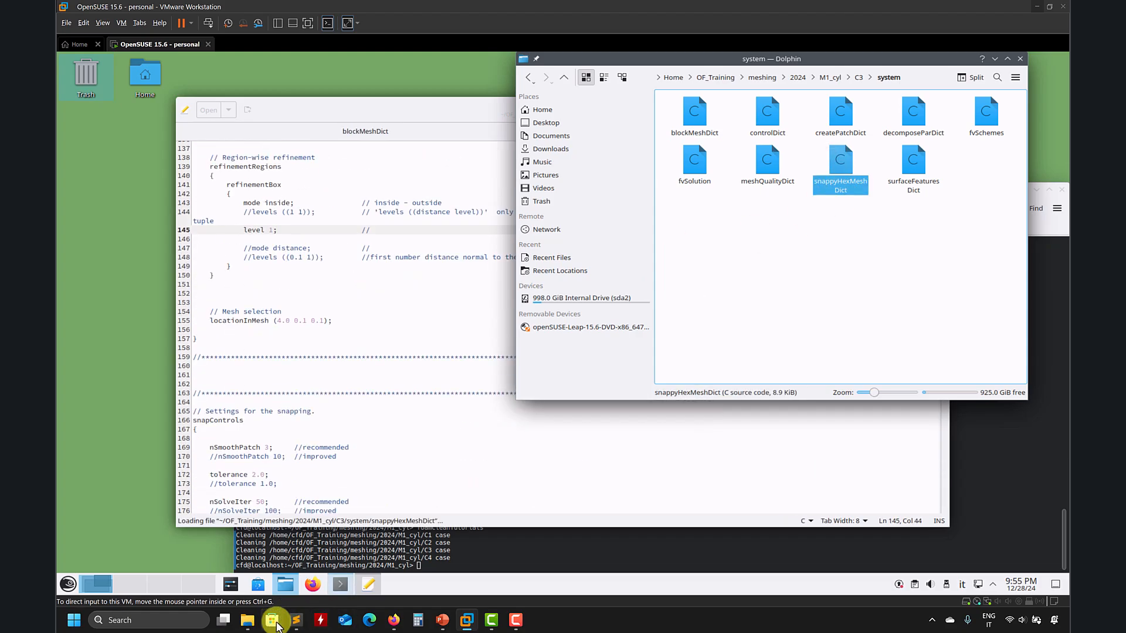
- Browse in Dolphin to the constant/geometry folder of the C3 case
{"action": "left_click", "coordinate": [830, 258]}
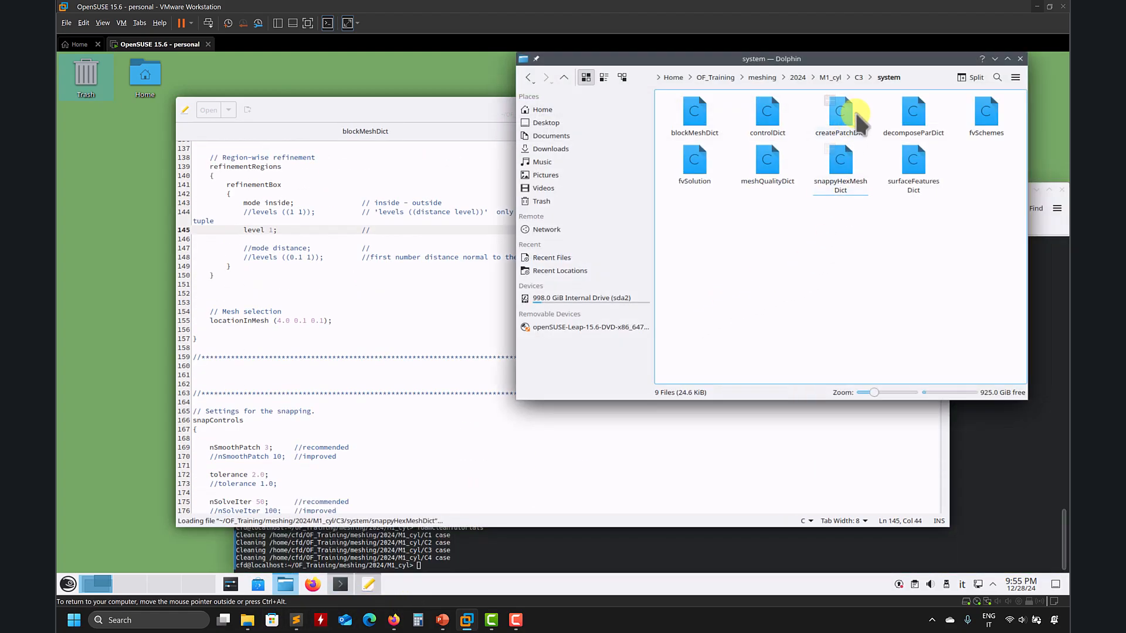
{"action": "left_click", "coordinate": [860, 77]}
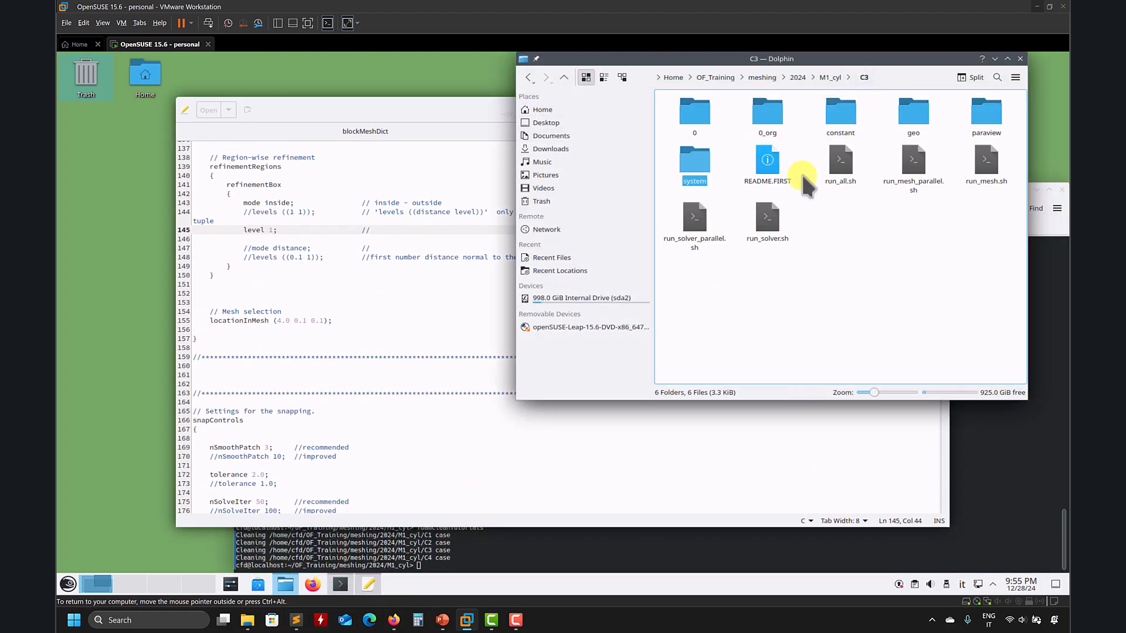
{"action": "left_click", "coordinate": [844, 117]}
{"action": "left_click", "coordinate": [759, 114]}
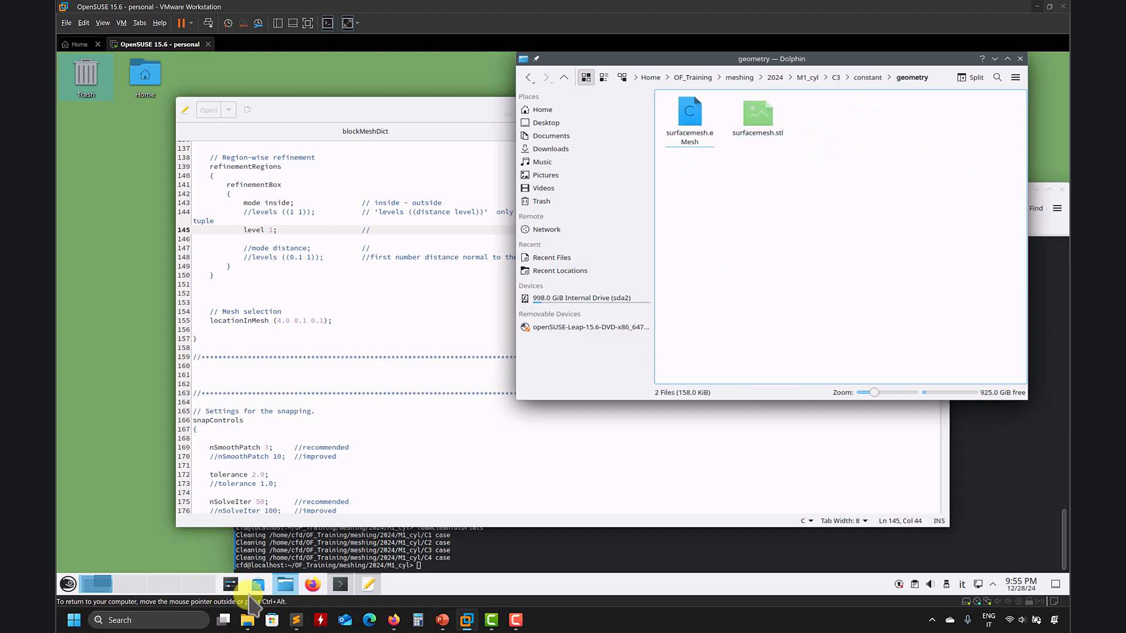
- Try to transfer Part Studio 1 - Part 3.stl directly from the Windows Downloads folder into the virtual machine's geometry folder
{"action": "mouse_move", "coordinate": [247, 620]}
{"action": "left_click", "coordinate": [305, 548]}
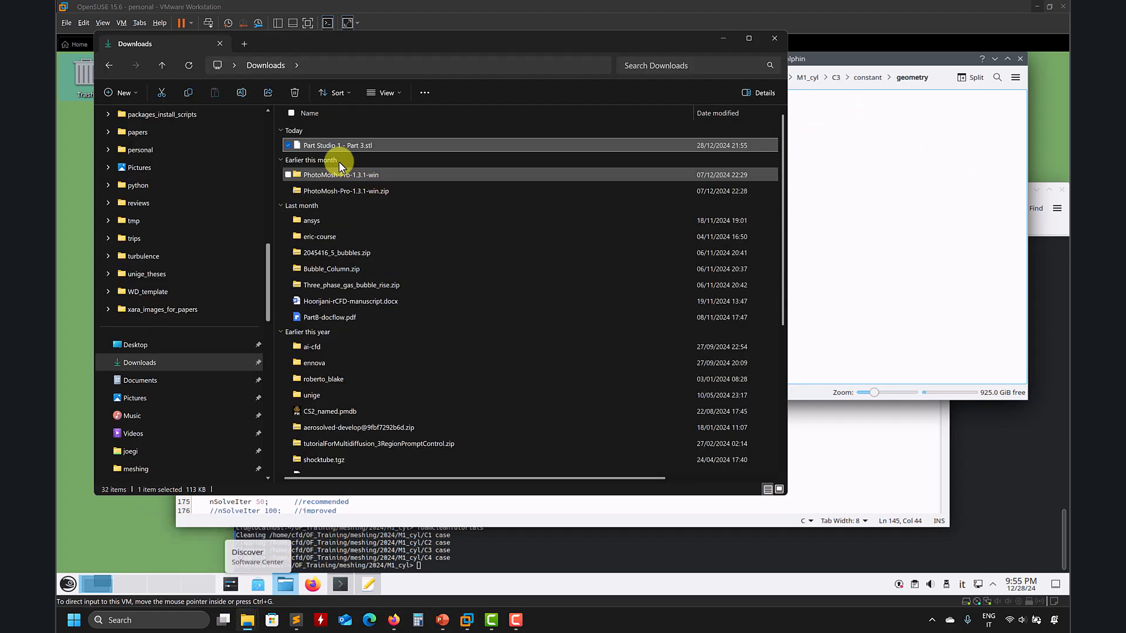
{"action": "left_click_drag", "start_coordinate": [332, 146], "coordinate": [848, 204]}
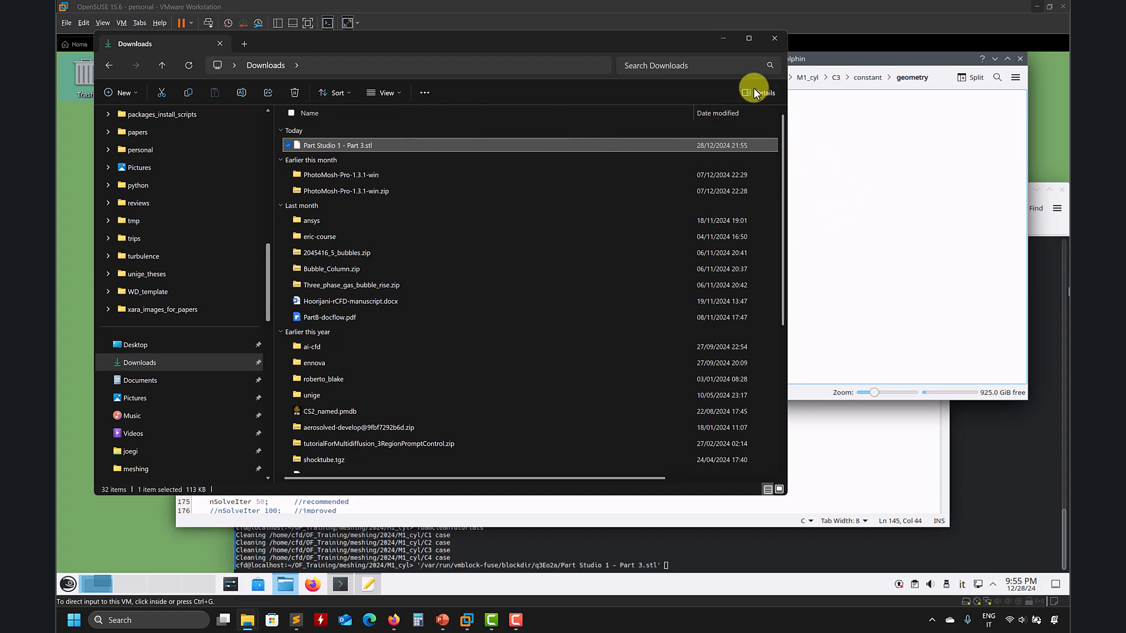
{"action": "left_click", "coordinate": [722, 40]}
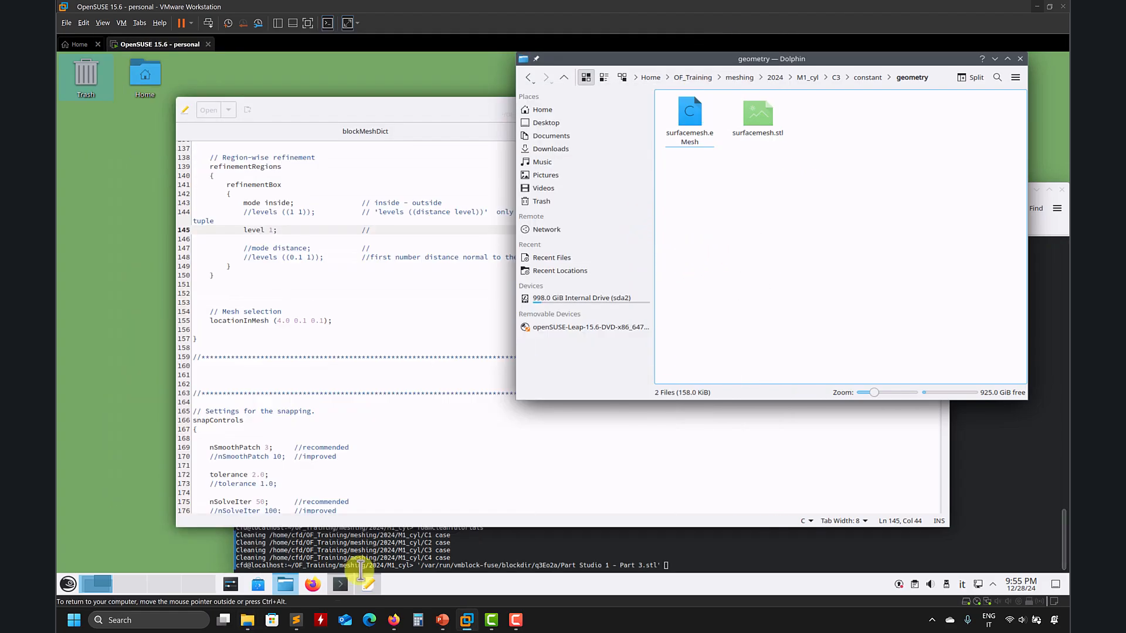
- Copy Part Studio 1 - Part 3.stl from the Windows Downloads folder and paste it into the C3 geometry folder in Dolphin
{"action": "left_click", "coordinate": [282, 574]}
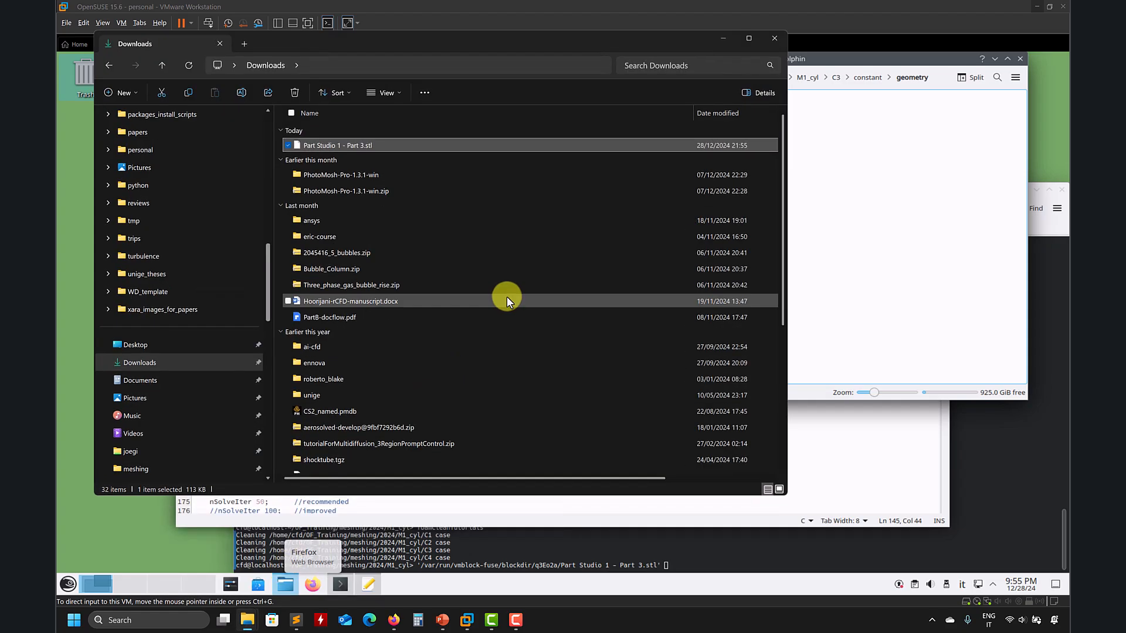
{"action": "right_click", "coordinate": [356, 144]}
{"action": "left_click", "coordinate": [398, 168]}
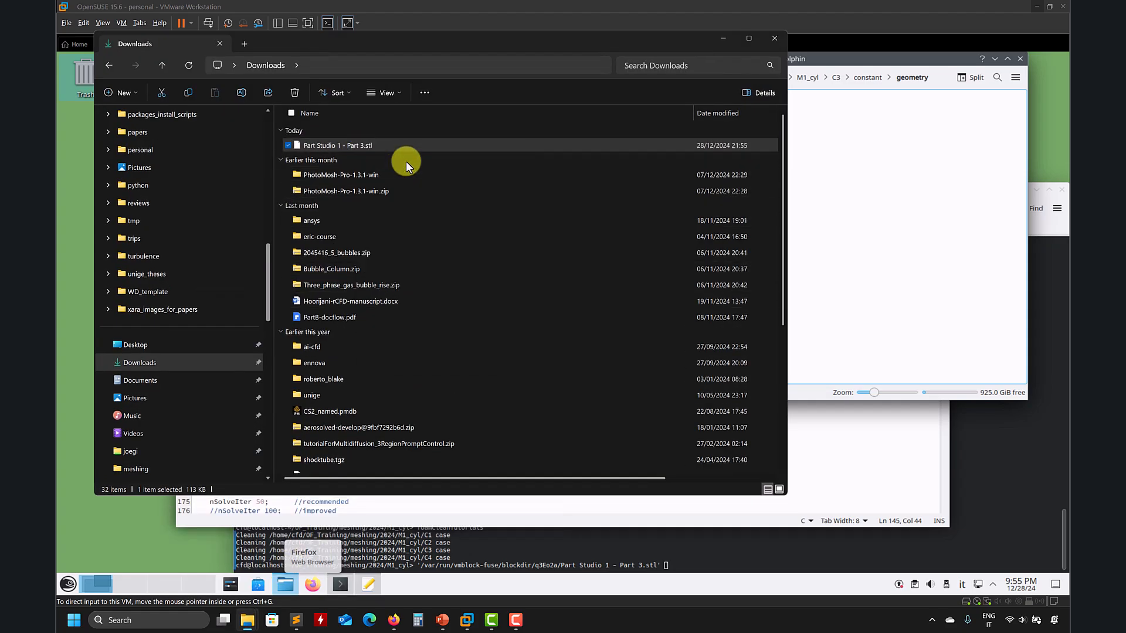
{"action": "left_click", "coordinate": [717, 45]}
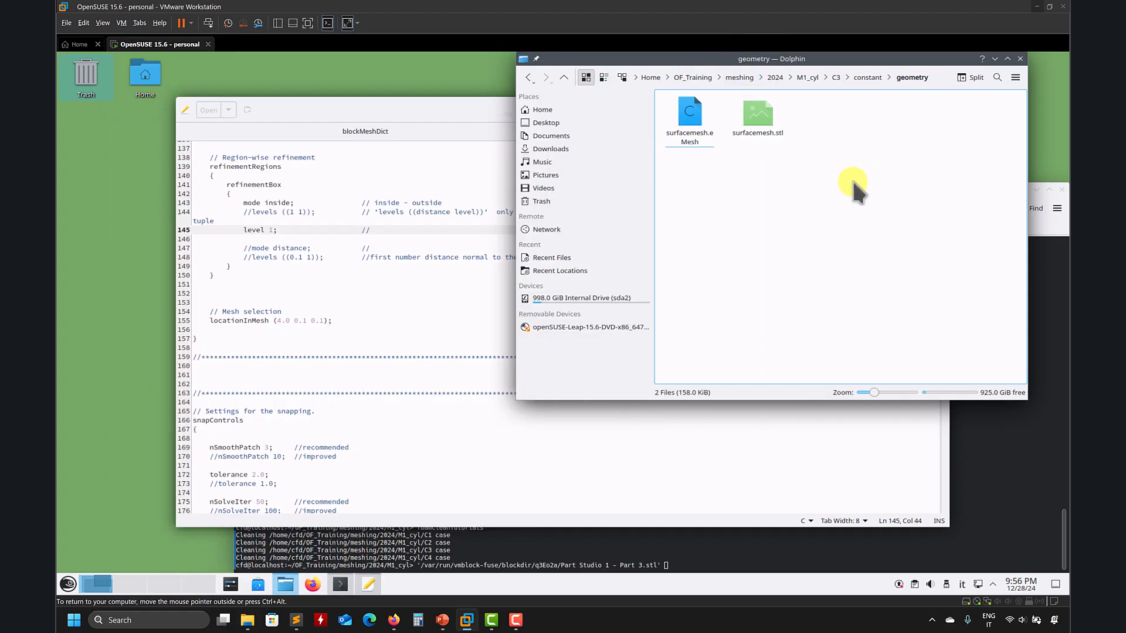
{"action": "right_click", "coordinate": [842, 190]}
{"action": "left_click", "coordinate": [885, 235]}
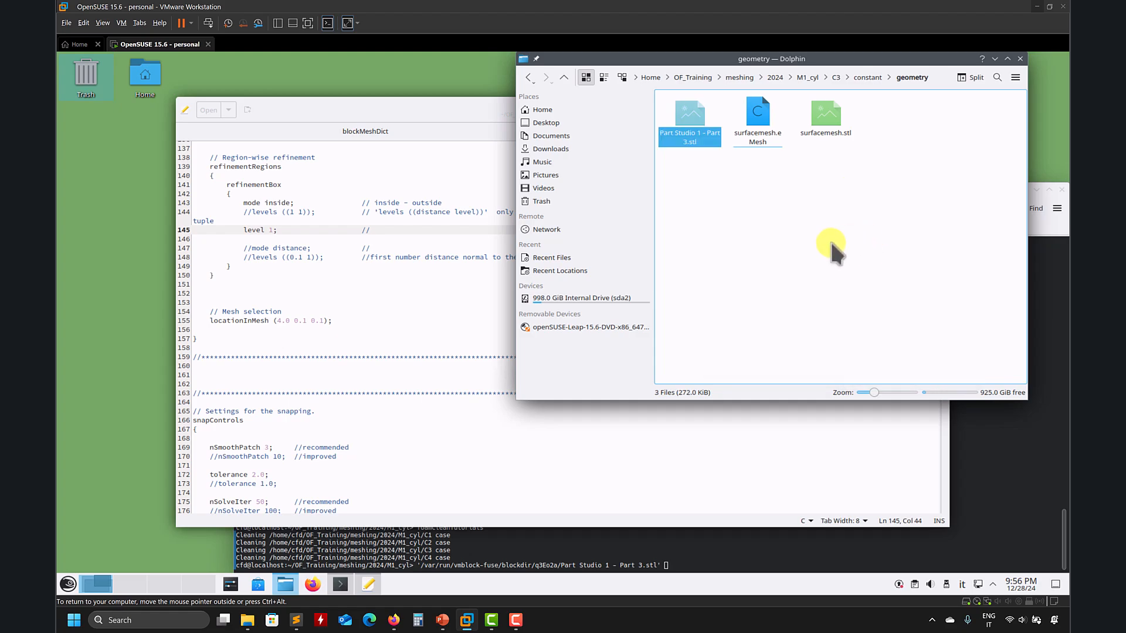
- Rename the pasted Part Studio 1 - Part 3.stl file as zzz.stl
{"action": "right_click", "coordinate": [692, 114]}
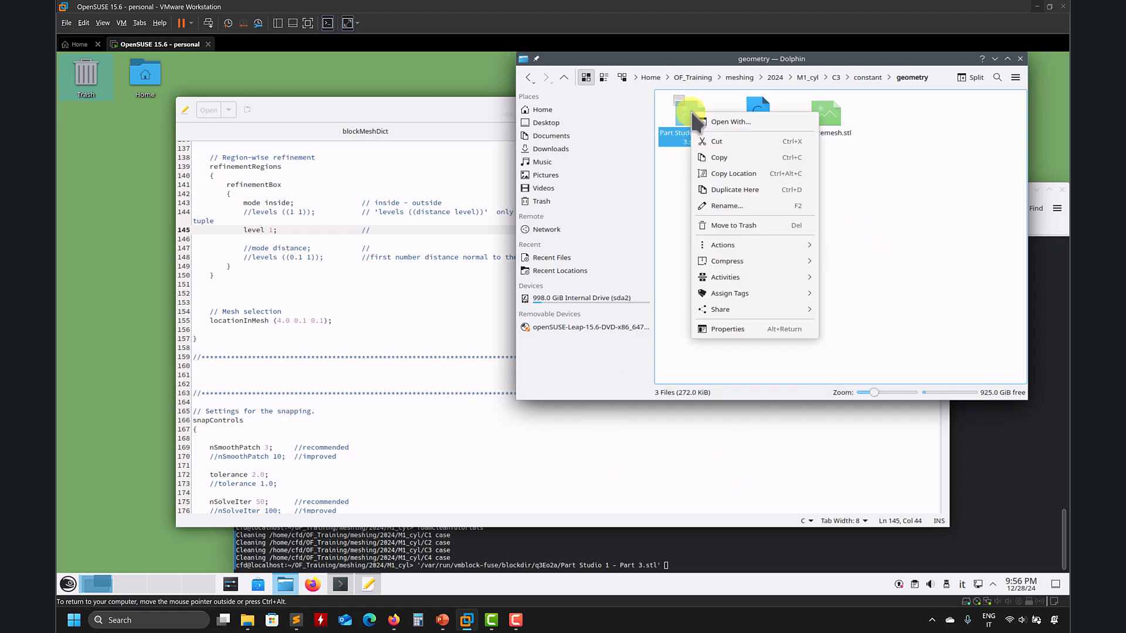
{"action": "left_click", "coordinate": [741, 203]}
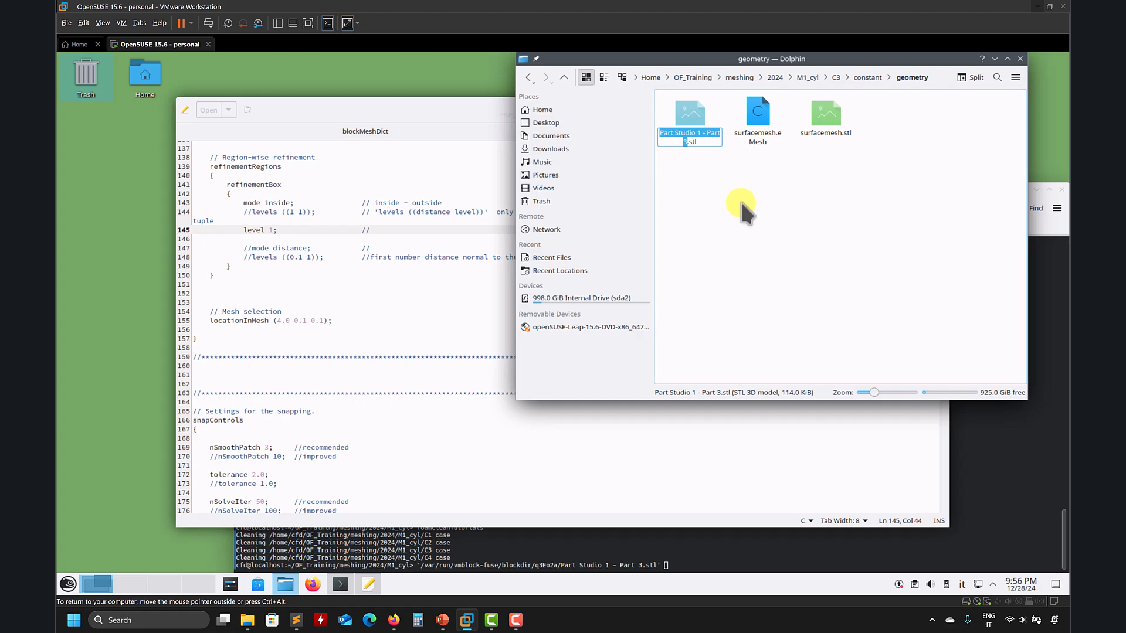
{"action": "type", "text": "zzz"}
{"action": "key", "text": "Return"}
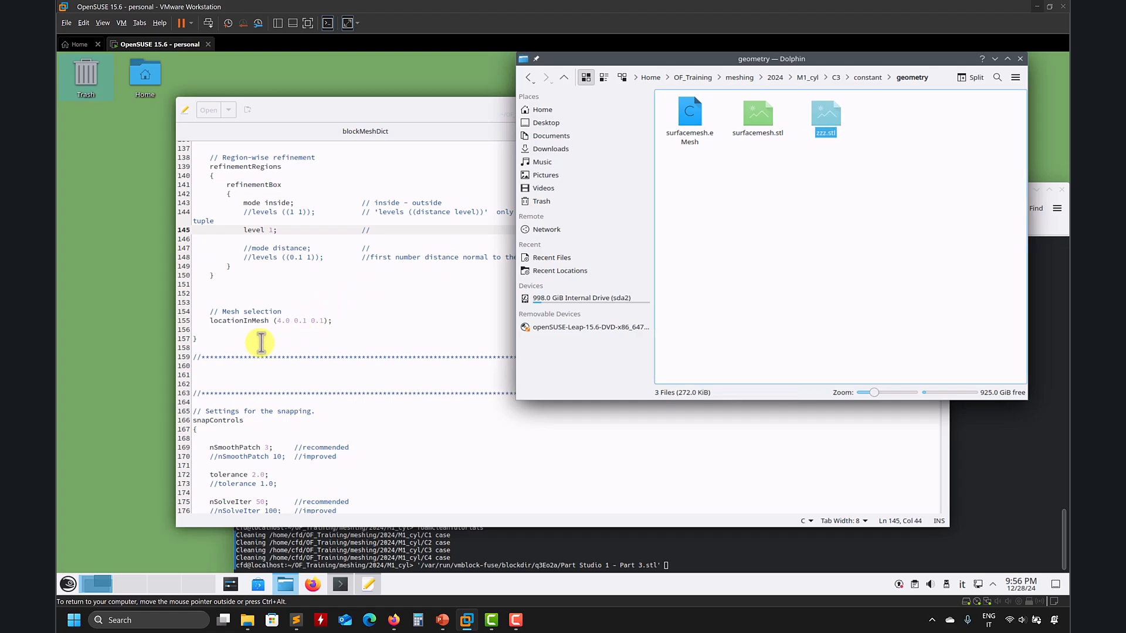
- Duplicate the banana_stlSurface block in the geometry section of snappyHexMeshDict, placing the copy just before refinementBox
{"action": "scroll", "coordinate": [224, 357], "scroll_direction": "up", "scroll_amount": 15}
{"action": "scroll", "coordinate": [223, 355], "scroll_direction": "up", "scroll_amount": 20}
{"action": "scroll", "coordinate": [220, 361], "scroll_direction": "down", "scroll_amount": 10}
{"action": "left_click", "coordinate": [230, 397]}
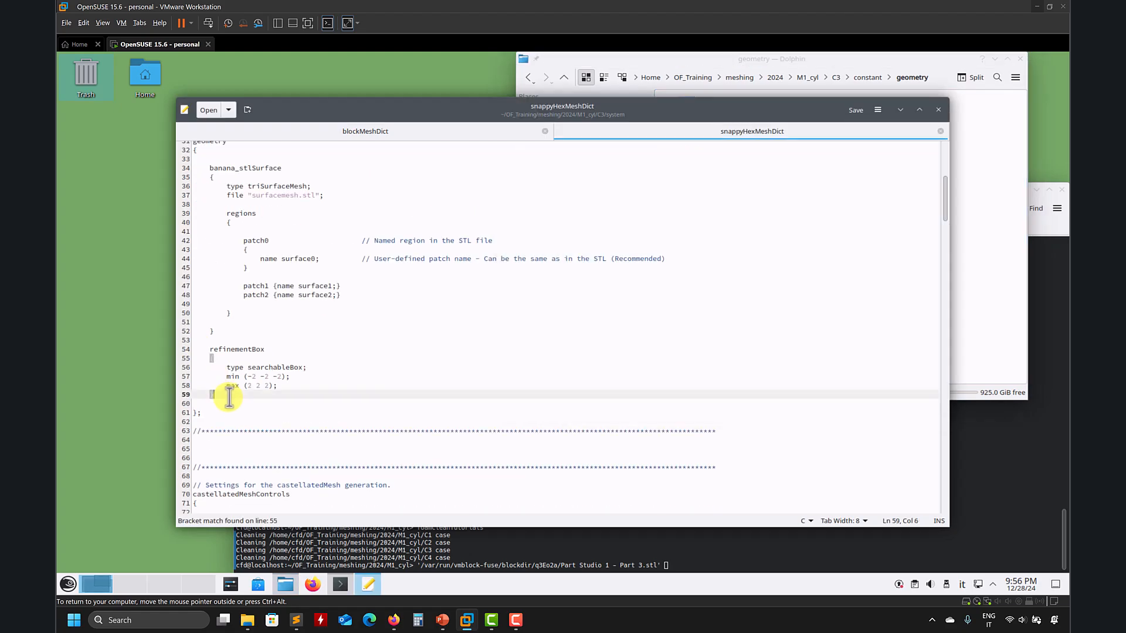
{"action": "left_click_drag", "start_coordinate": [215, 332], "coordinate": [182, 167]}
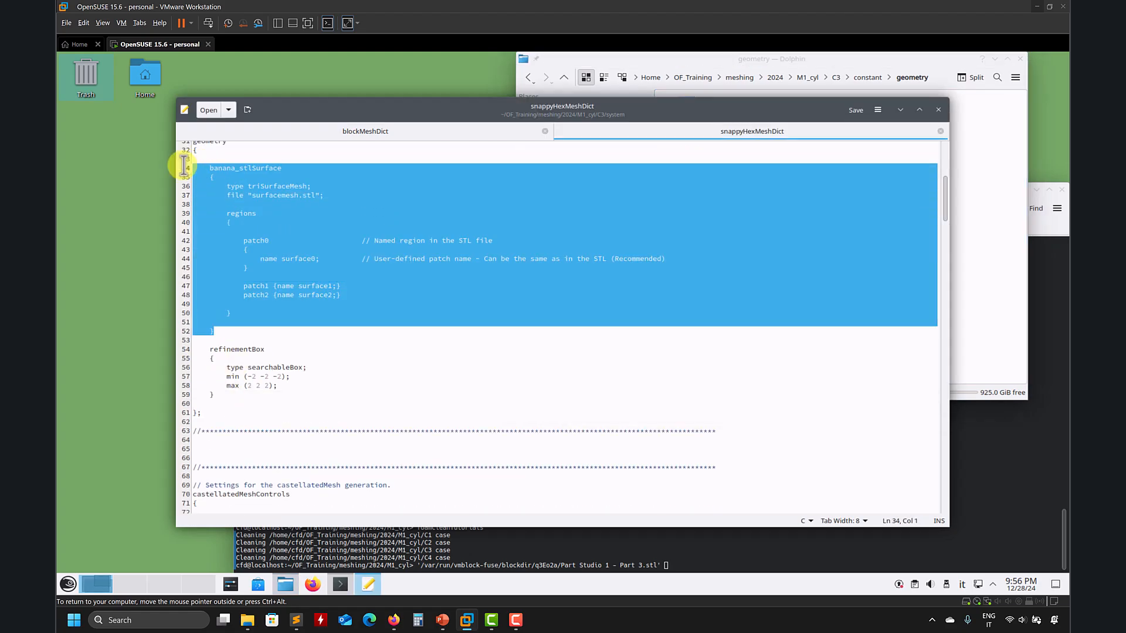
{"action": "left_click", "coordinate": [206, 340]}
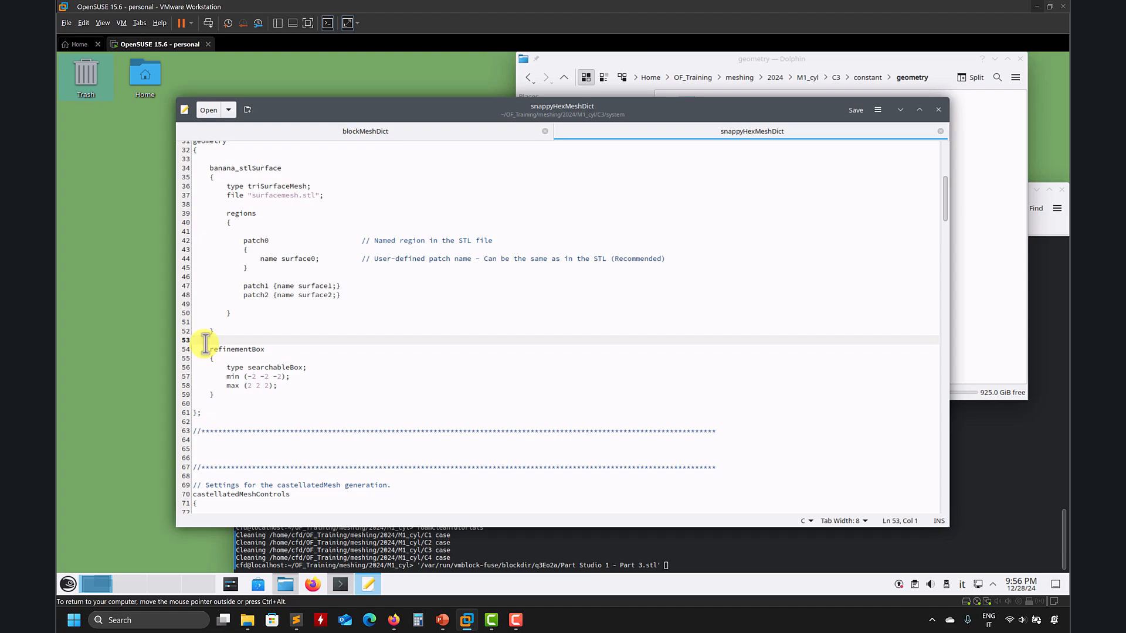
{"action": "key", "text": "Return"}
{"action": "key", "text": "ctrl+v"}
{"action": "key", "text": "Return"}
- Remove the regions sub-block from the duplicated surface block, keeping only its type and file lines
{"action": "left_click_drag", "start_coordinate": [238, 491], "coordinate": [143, 372]}
{"action": "key", "text": "BackSpace"}
{"action": "key", "text": "BackSpace"}
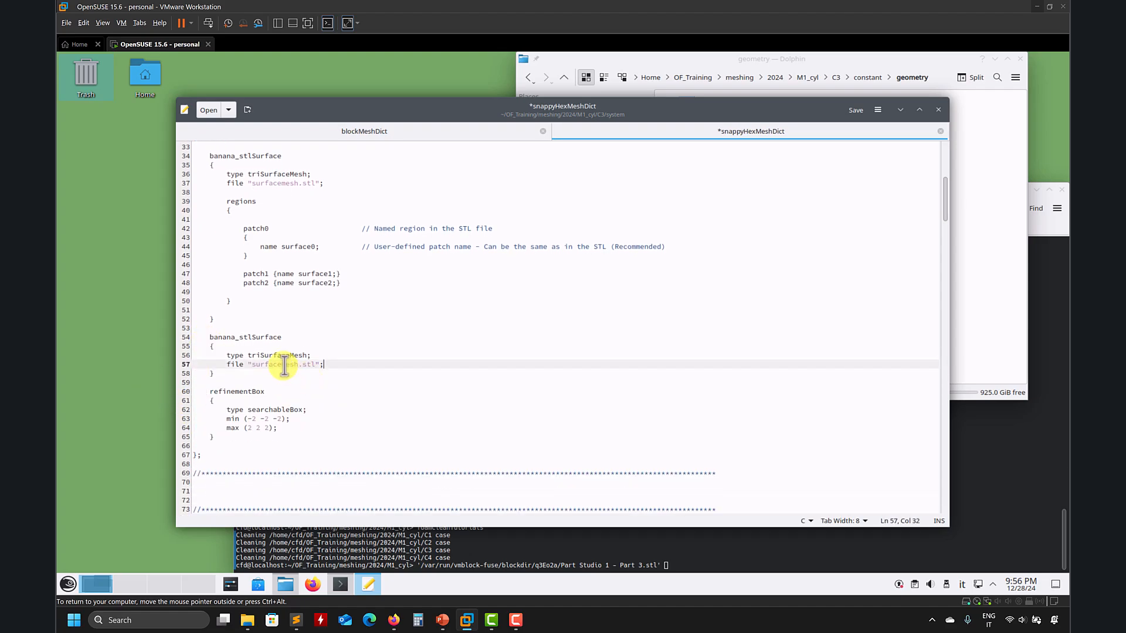
- Rename the duplicated surface block in the geometry section to zzz and set its file entry to "zzz.stl"
{"action": "left_click_drag", "start_coordinate": [295, 333], "coordinate": [218, 338]}
{"action": "type", "text": "zzz"}
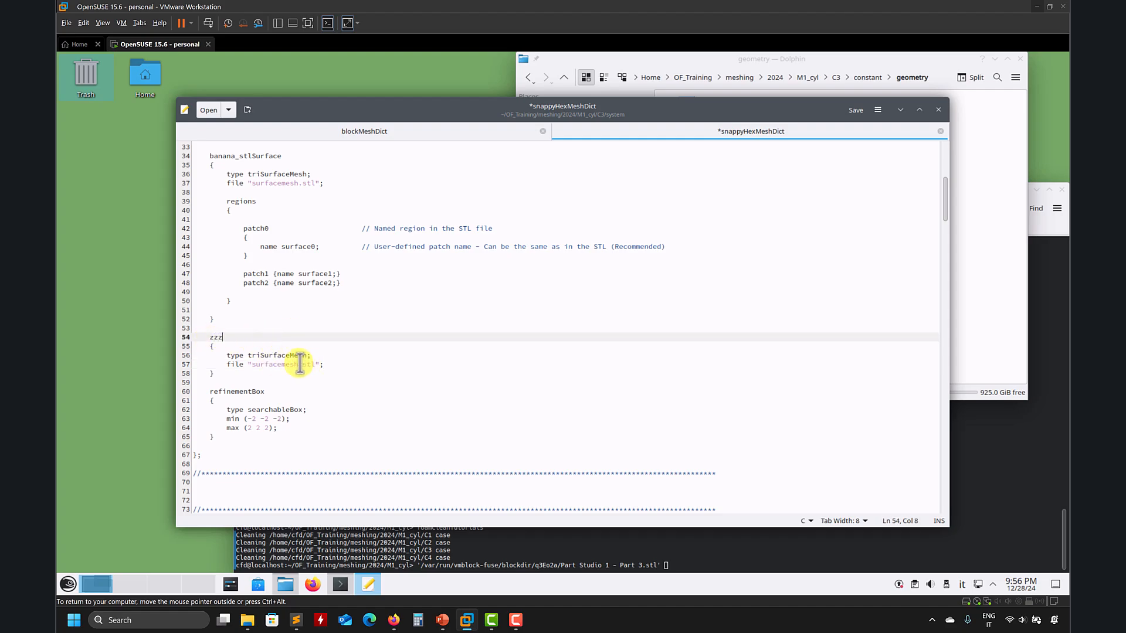
{"action": "left_click_drag", "start_coordinate": [298, 364], "coordinate": [263, 364]}
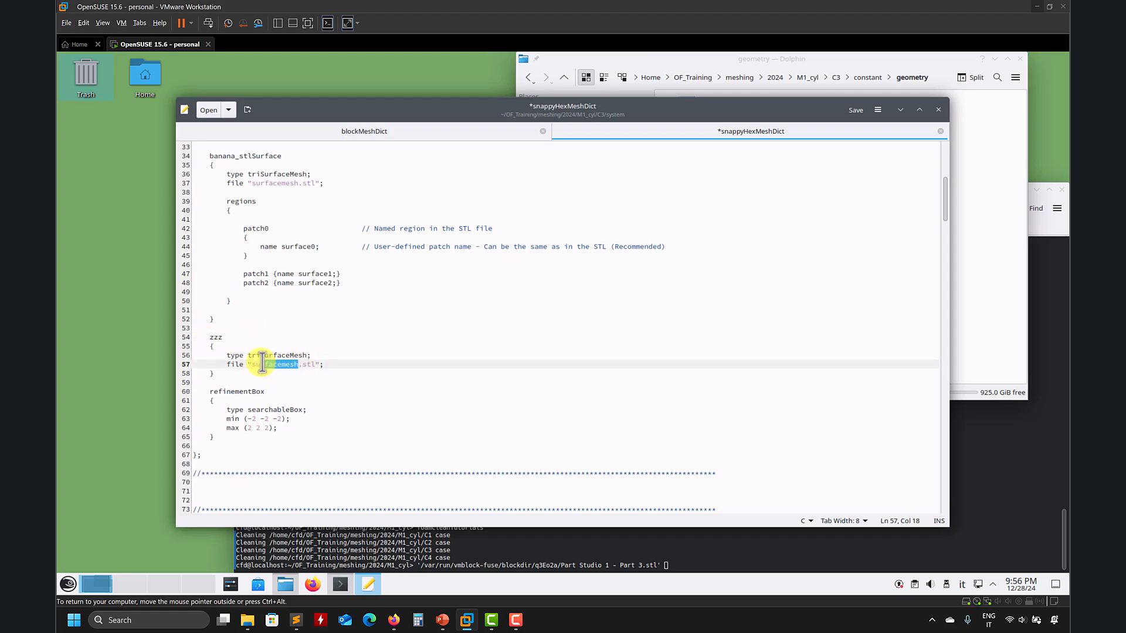
- Replace the refinementBox entry under refinementRegions with zzz and save snappyHexMeshDict
{"action": "scroll", "coordinate": [325, 363], "scroll_direction": "down", "scroll_amount": 20}
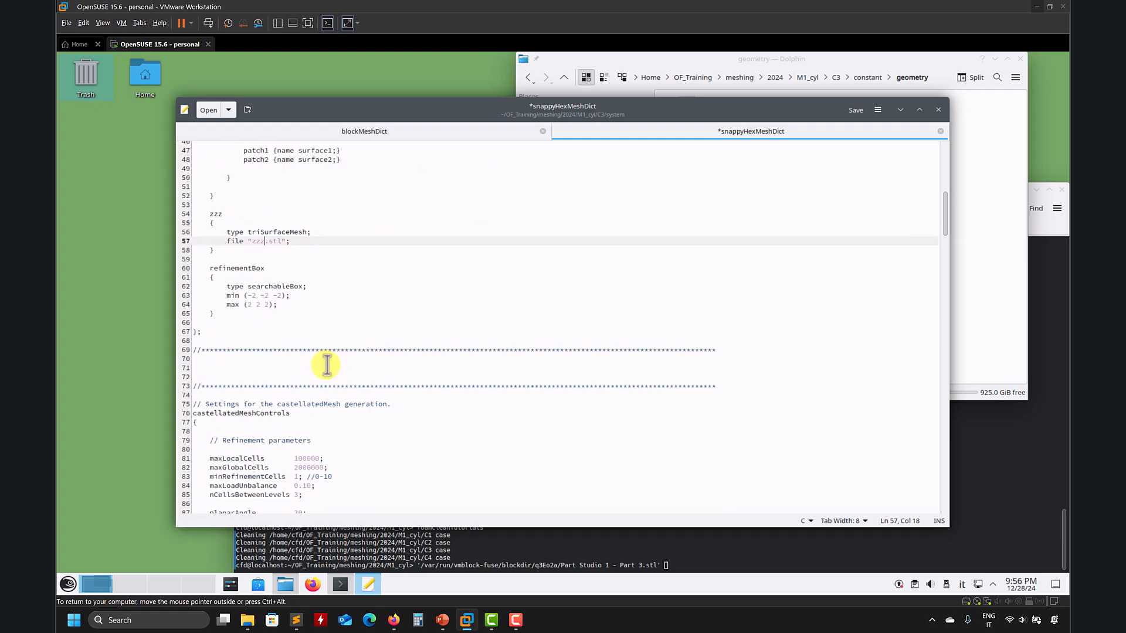
{"action": "scroll", "coordinate": [327, 365], "scroll_direction": "down", "scroll_amount": 2}
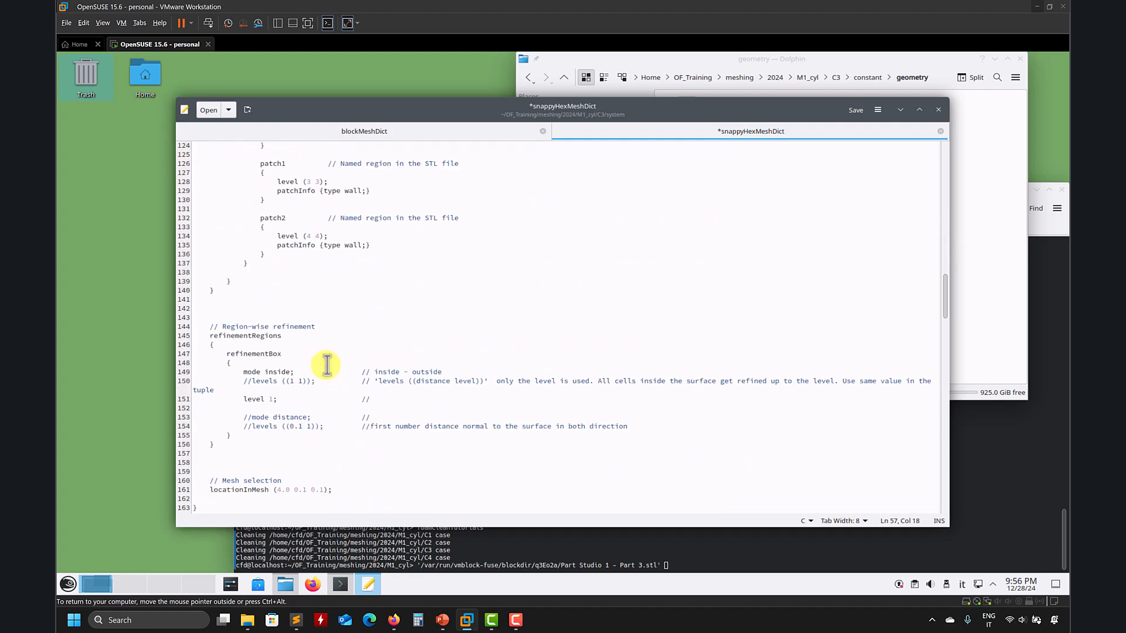
{"action": "double_click", "coordinate": [268, 354]}
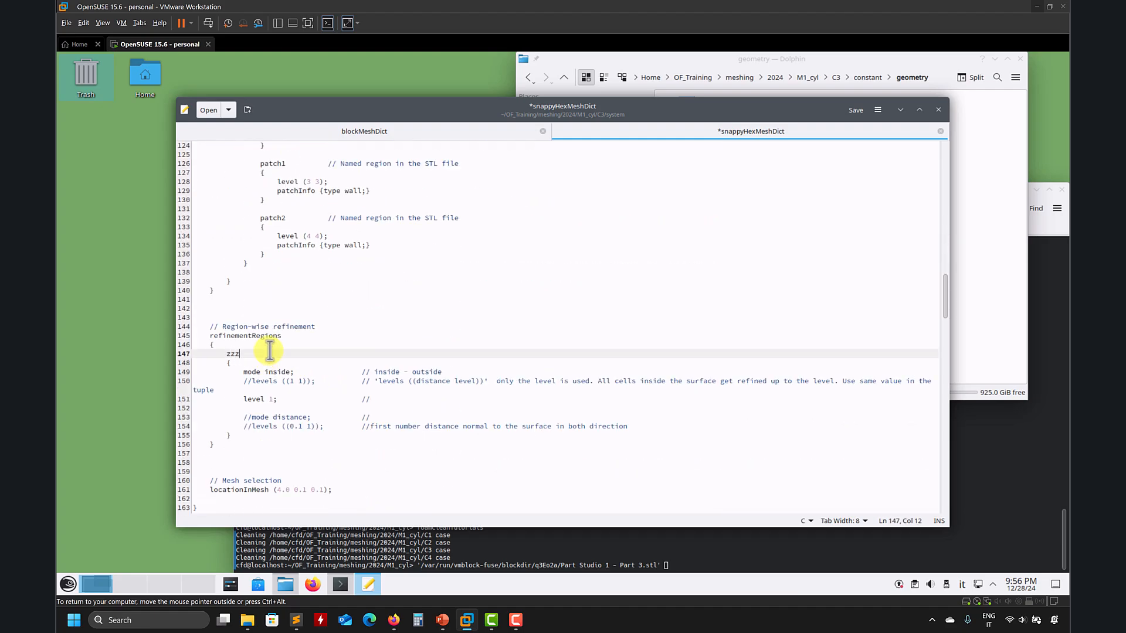
{"action": "key", "text": "ctrl+s"}
- Switch to the Konsole terminal and get rid of the leftover STL path at the prompt, interrupting its execution
{"action": "left_click", "coordinate": [515, 560]}
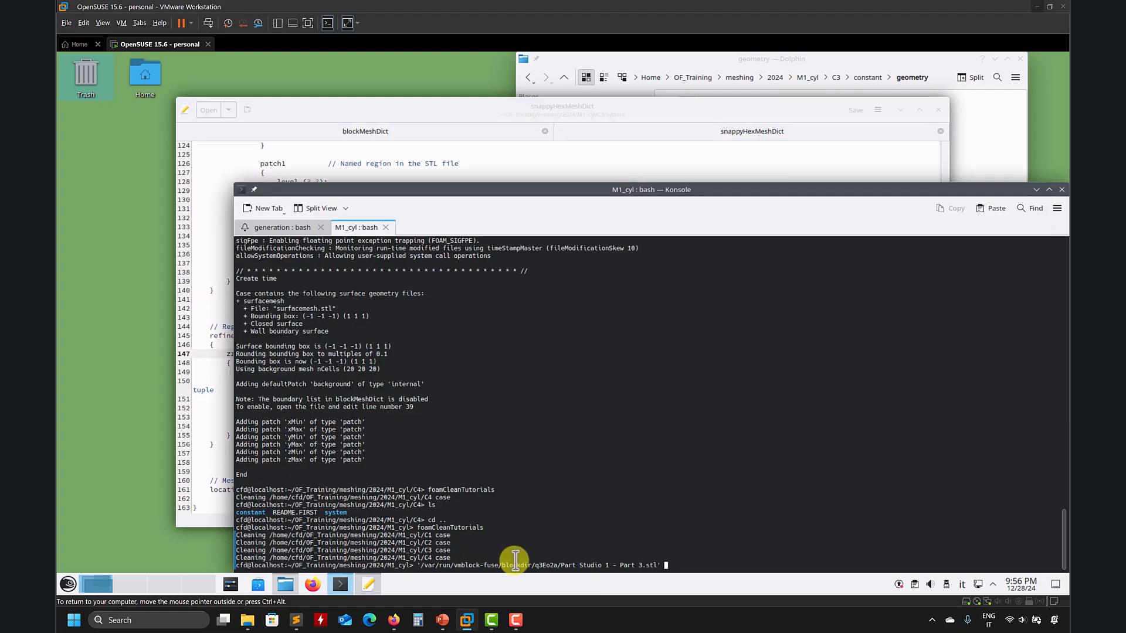
{"action": "key", "text": "Return"}
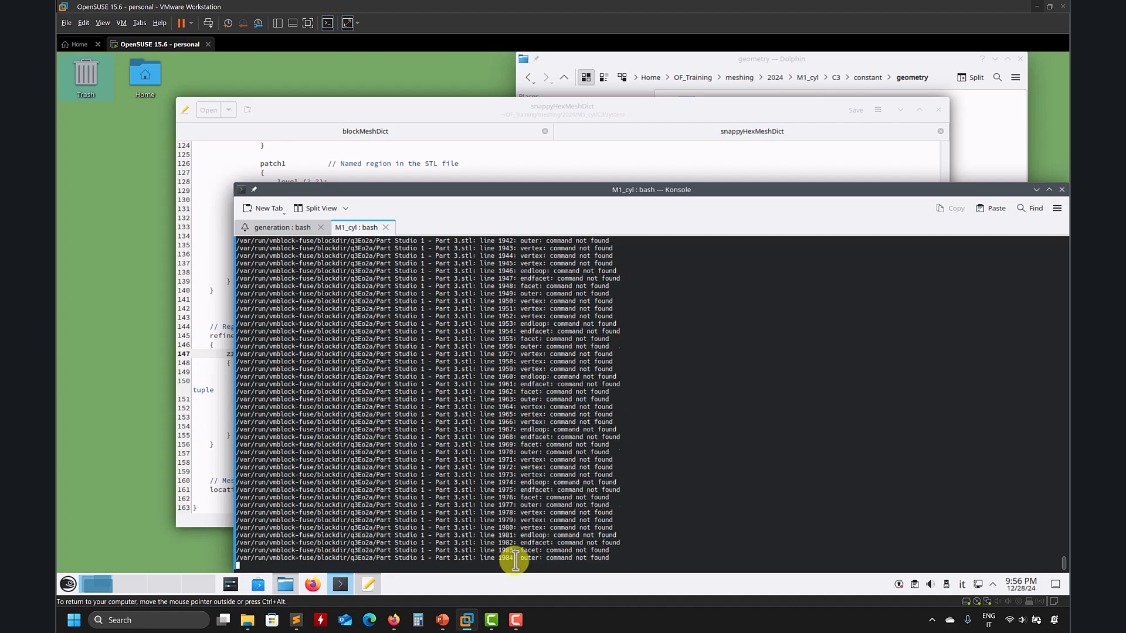
{"action": "key", "text": "ctrl+c"}
{"action": "key", "text": "ctrl+c"}
{"action": "key", "text": "Return"}
- List the M1_cyl directory and clear the terminal output
{"action": "type", "text": "cl"}
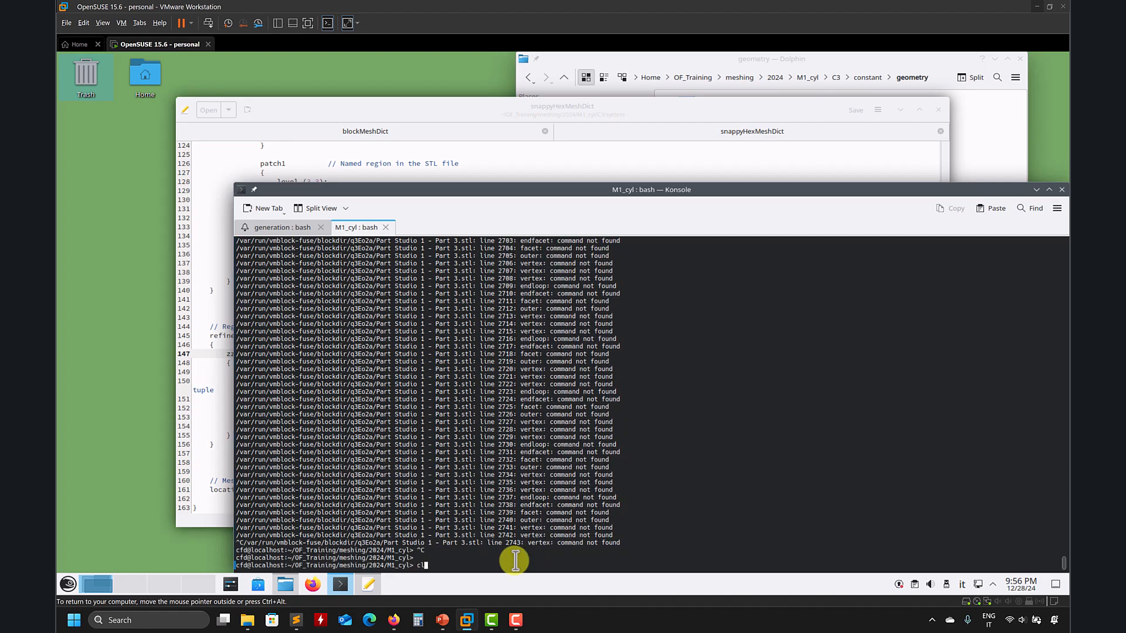
{"action": "type", "text": "er"}
{"action": "key", "text": "Return"}
{"action": "type", "text": "ls"}
{"action": "key", "text": "Return"}
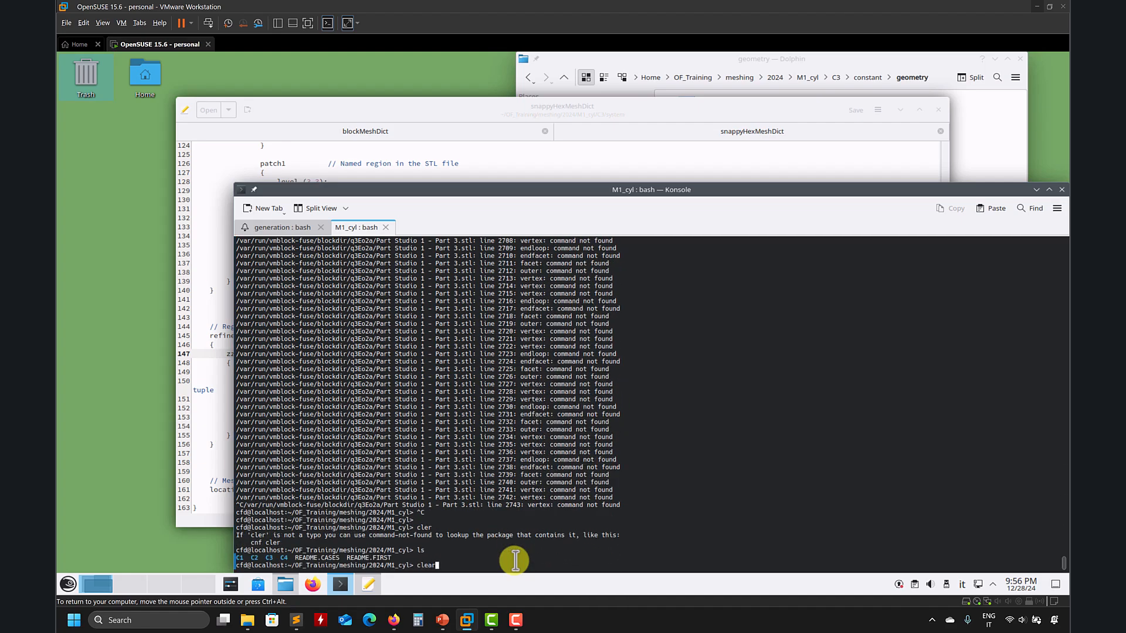
{"action": "type", "text": "clear"}
{"action": "key", "text": "Return"}
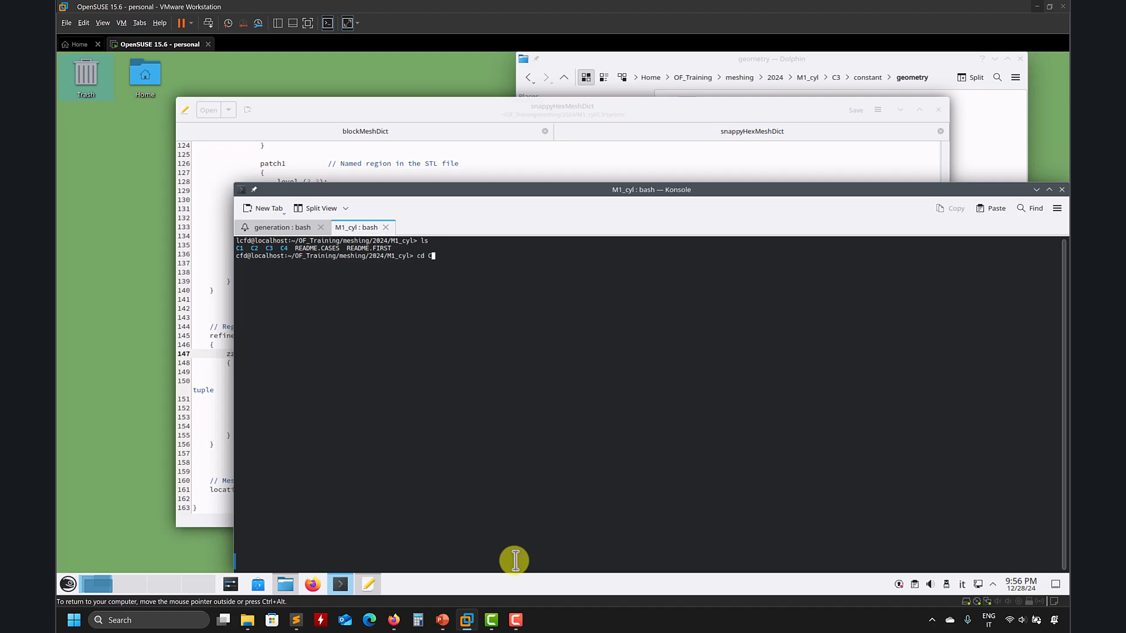
- Change into the C3 case directory and run the run_mesh.sh meshing script
{"action": "type", "text": "s"}
{"action": "key", "text": "Return"}
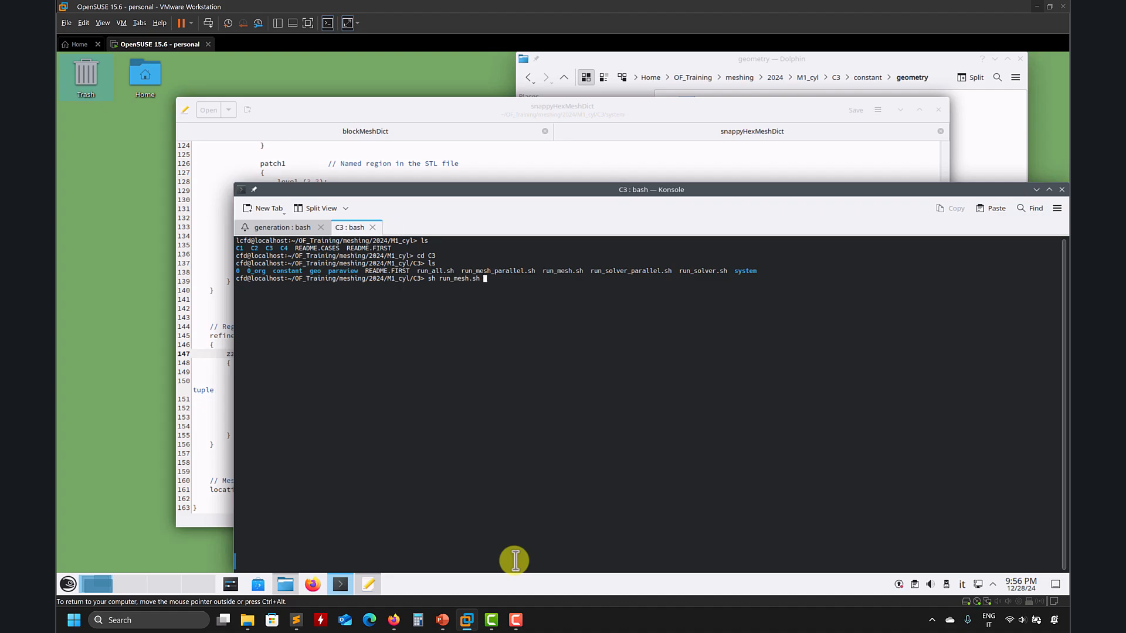
{"action": "type", "text": "sh run_mesh.sh"}
{"action": "key", "text": "Return"}
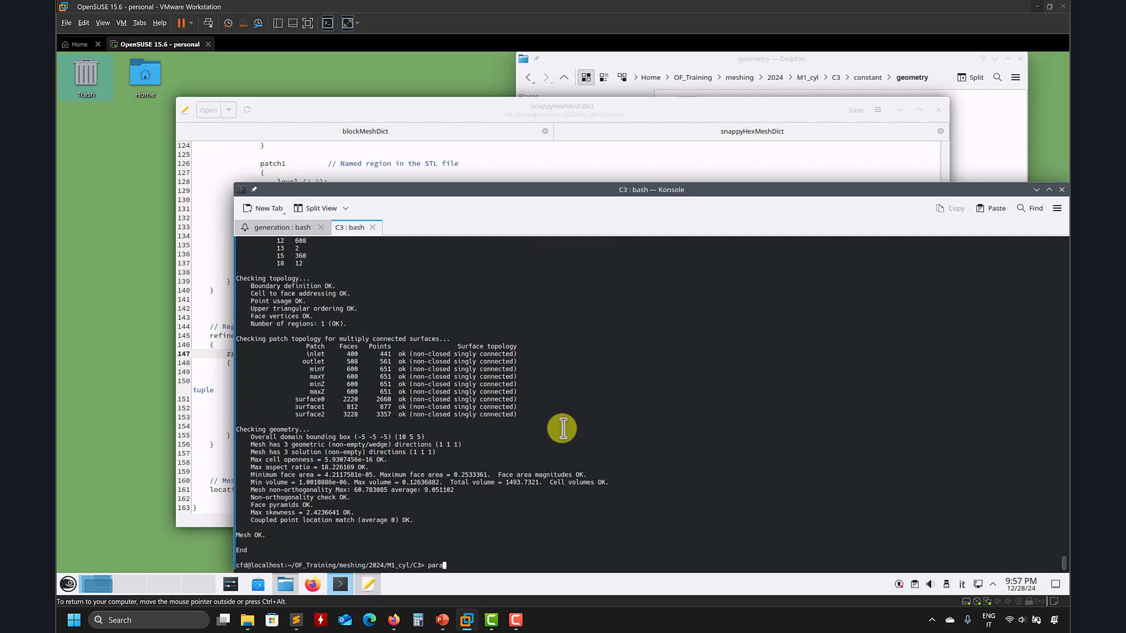
- Launch paraFoam for the C3 case and slice the mesh with a plane normal to Z
{"action": "type", "text": "oam"}
{"action": "key", "text": "Return"}
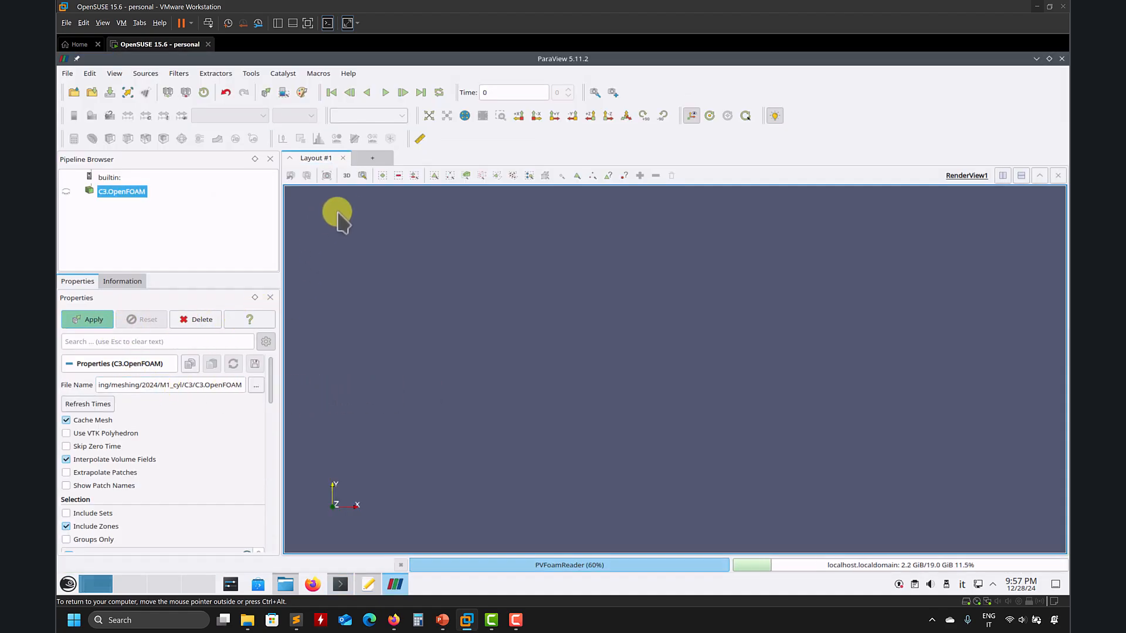
{"action": "left_click", "coordinate": [126, 140]}
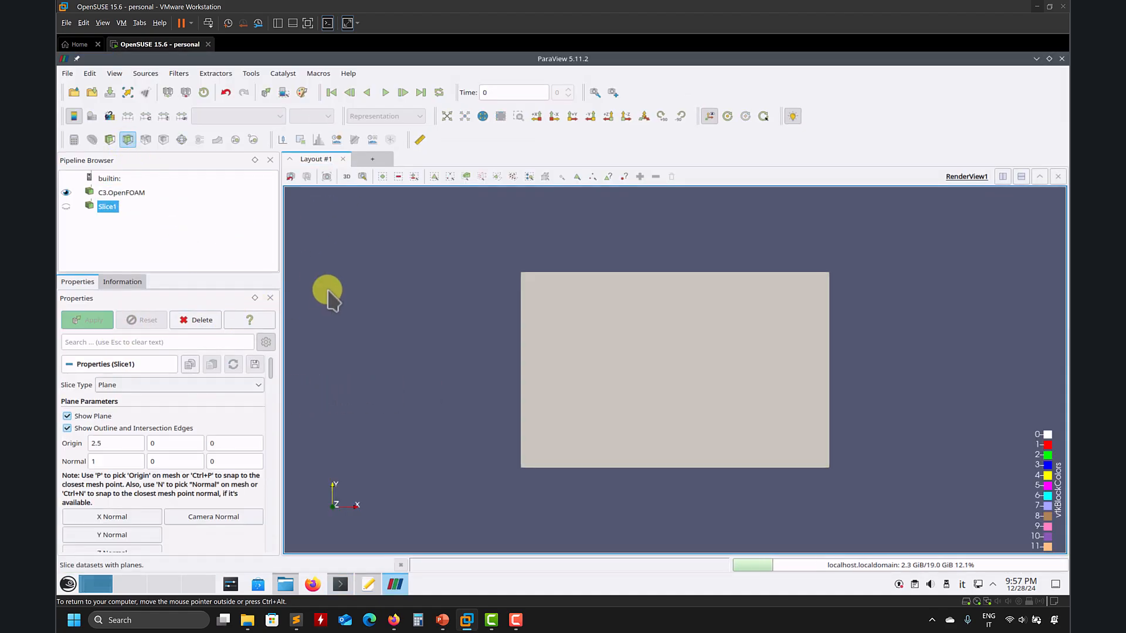
{"action": "left_click", "coordinate": [122, 534]}
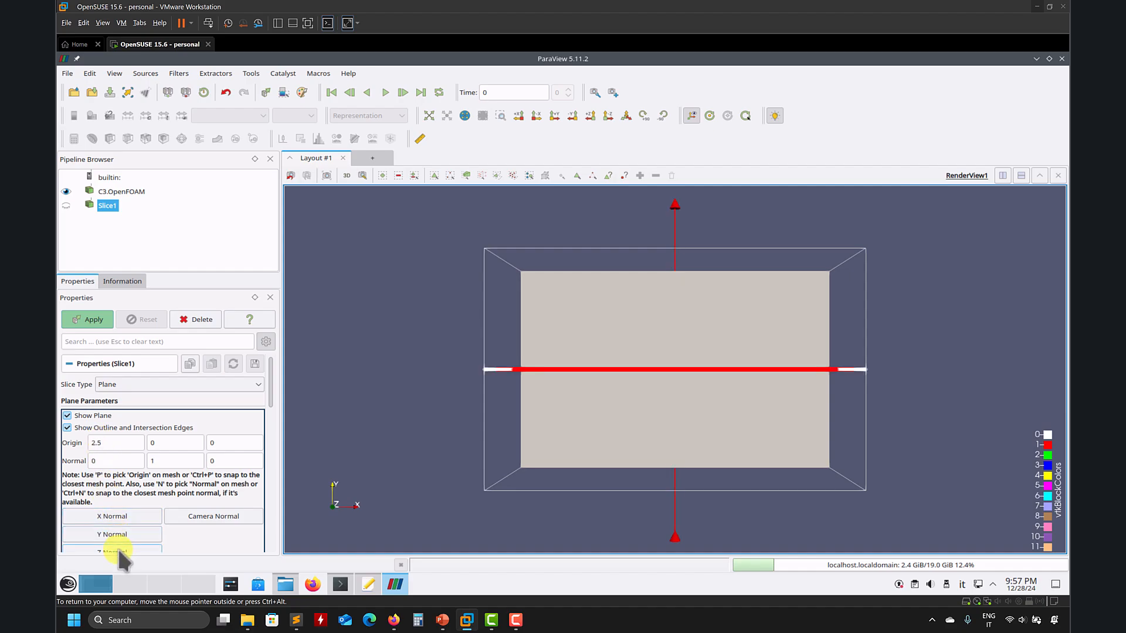
{"action": "left_click", "coordinate": [117, 549]}
{"action": "left_click", "coordinate": [94, 320]}
- Display the slice as Surface With Edges to inspect the mesh refinement, and close ParaView
{"action": "left_click", "coordinate": [387, 117]}
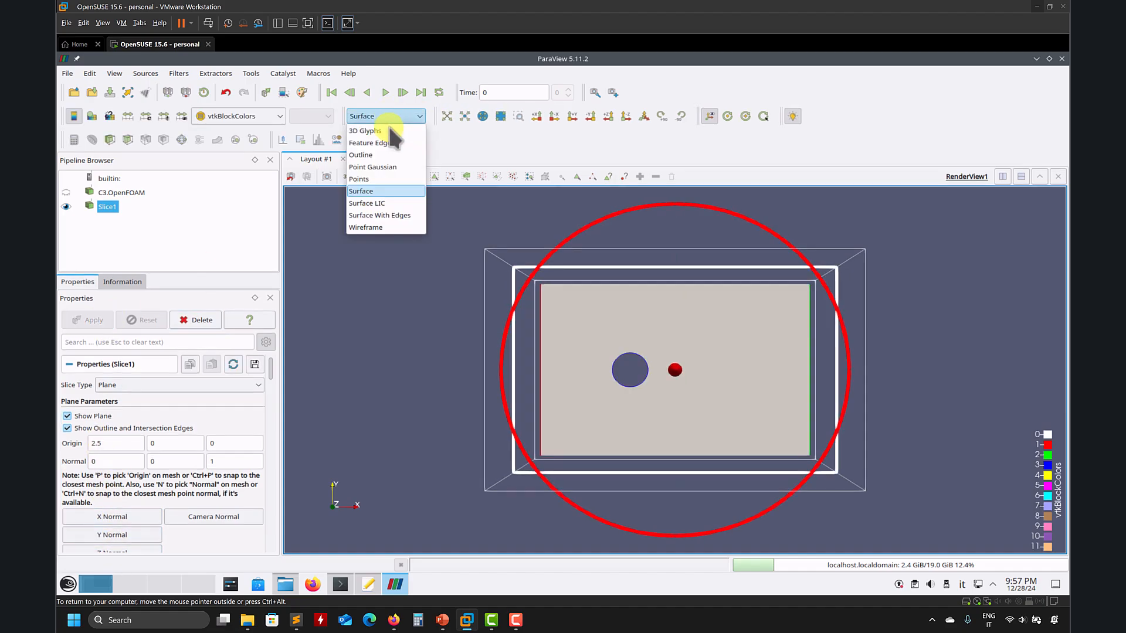
{"action": "left_click", "coordinate": [389, 213]}
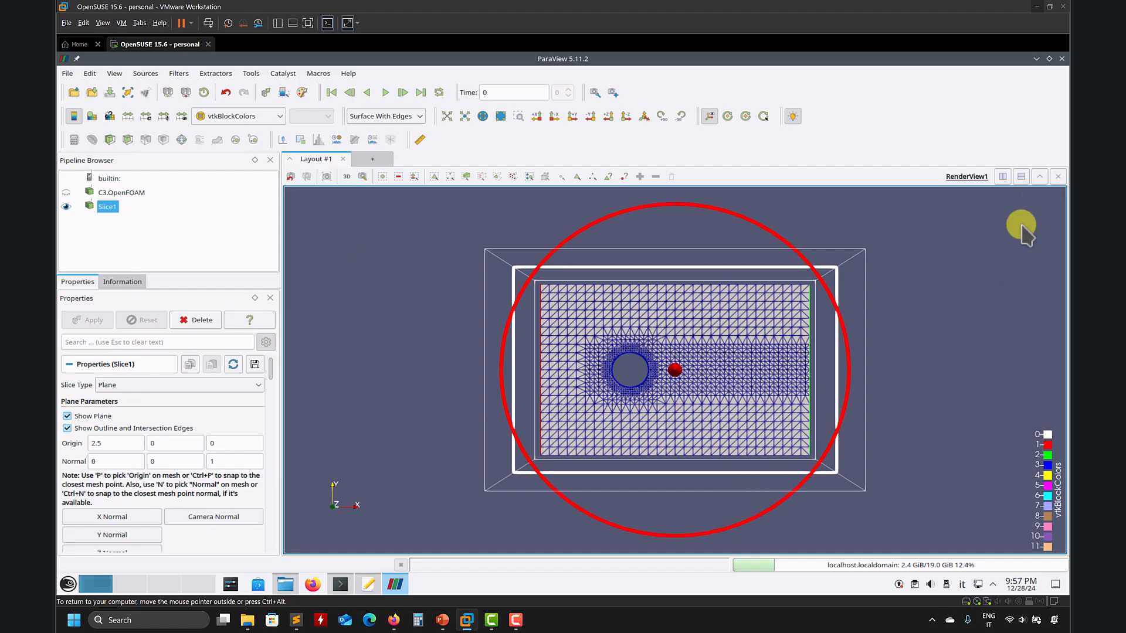
{"action": "left_click", "coordinate": [1062, 59]}
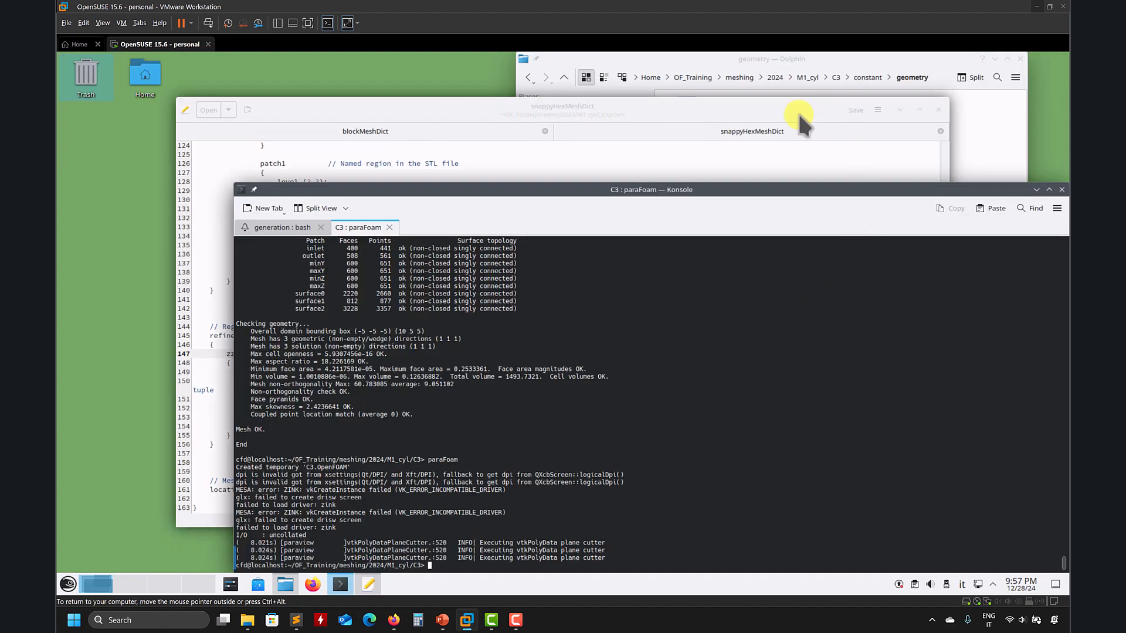
- Switch to Onshape in Firefox, maximize the window, and examine the tesctcylinder refinement region from the front and at an angle
{"action": "left_click", "coordinate": [799, 113]}
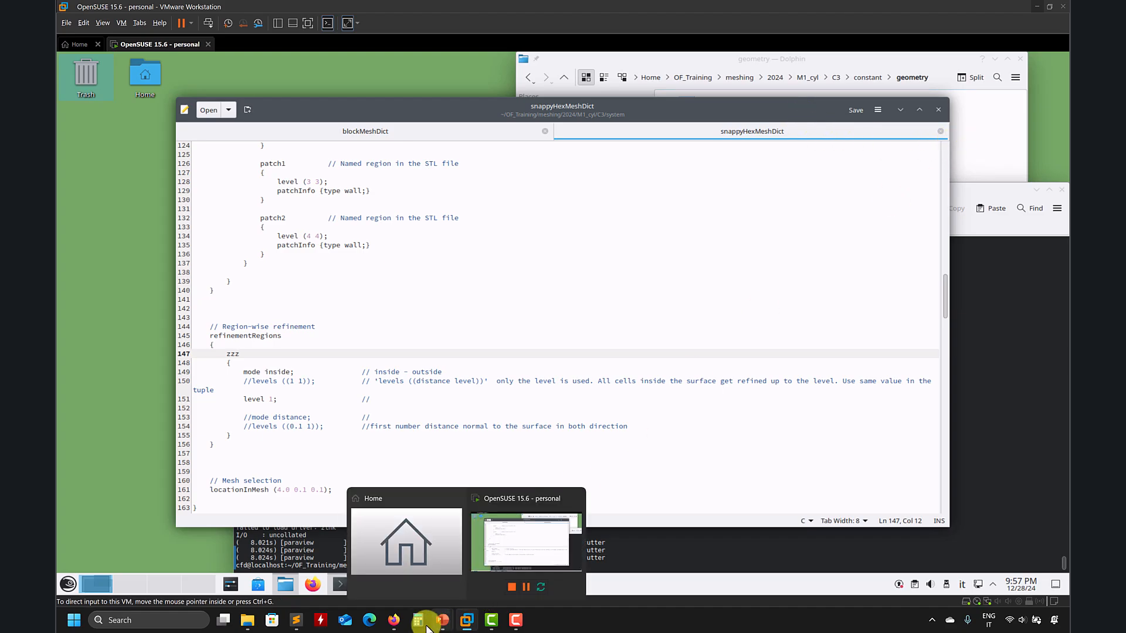
{"action": "left_click", "coordinate": [392, 621]}
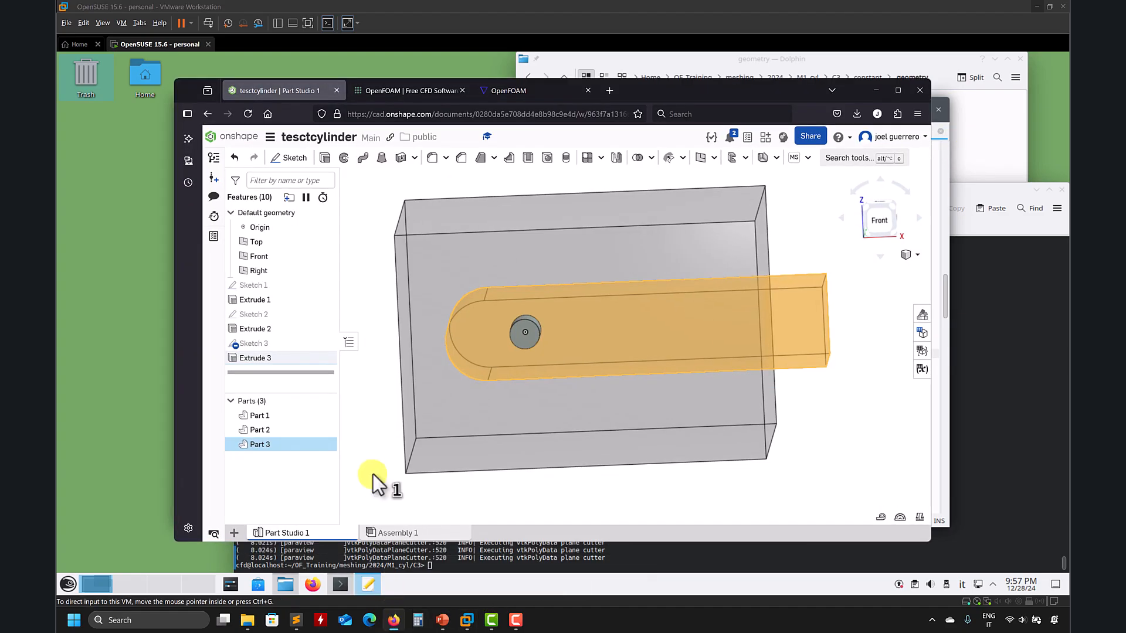
{"action": "left_click", "coordinate": [784, 459]}
{"action": "left_click", "coordinate": [898, 89]}
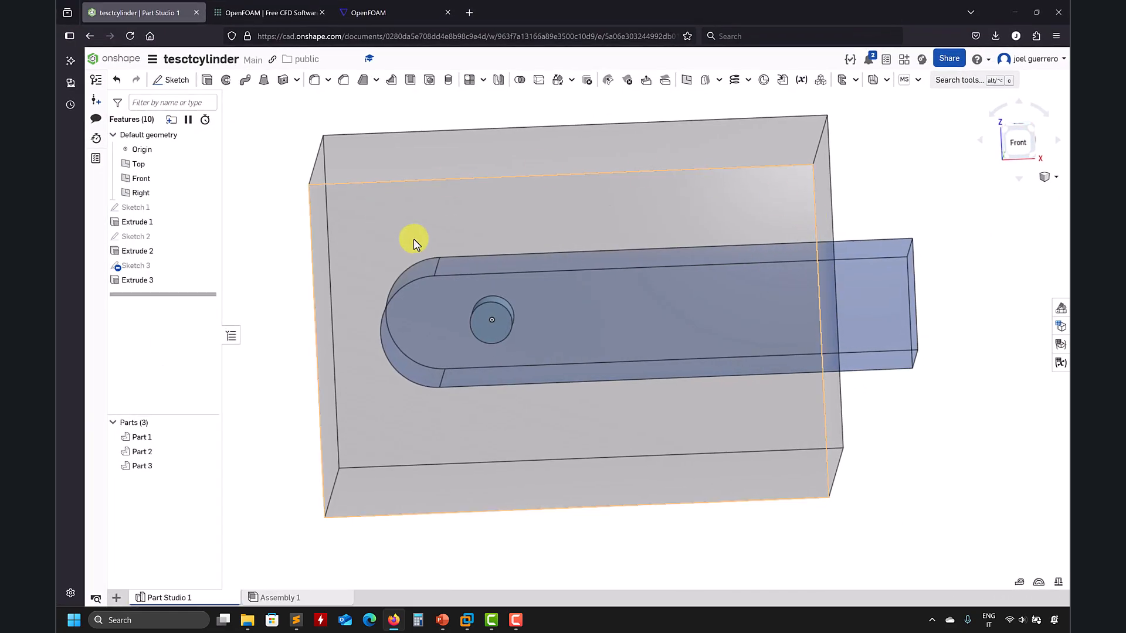
{"action": "middle_click_drag", "start_coordinate": [325, 503], "coordinate": [320, 516]}
{"action": "mouse_move", "coordinate": [320, 516]}
{"action": "right_mouse_down"}
{"action": "mouse_move", "coordinate": [307, 489]}
{"action": "mouse_move", "coordinate": [306, 512]}
{"action": "mouse_move", "coordinate": [340, 511]}
{"action": "right_mouse_up"}
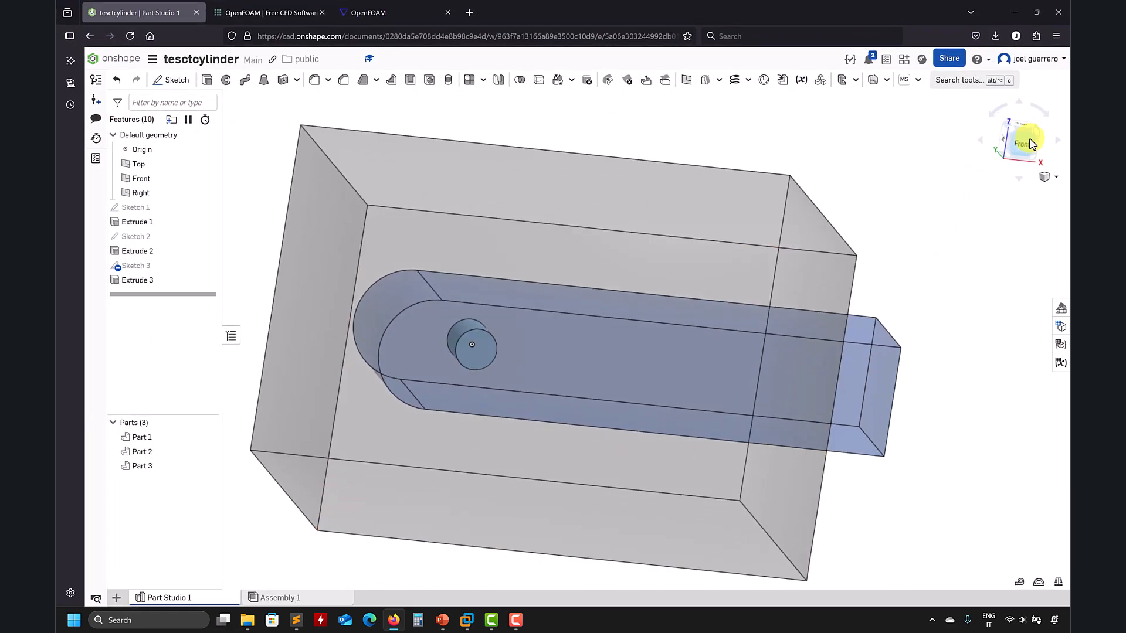
{"action": "left_click", "coordinate": [1032, 144]}
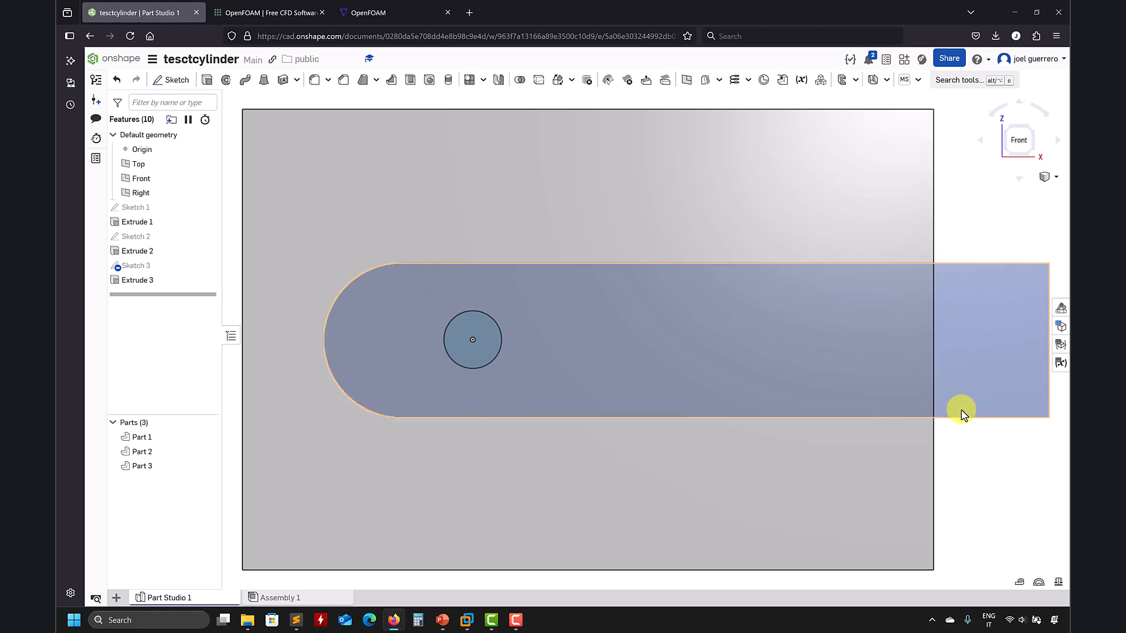
{"action": "scroll", "coordinate": [962, 414], "scroll_direction": "down", "scroll_amount": 2}
{"action": "right_click_drag", "start_coordinate": [314, 210], "coordinate": [323, 217]}
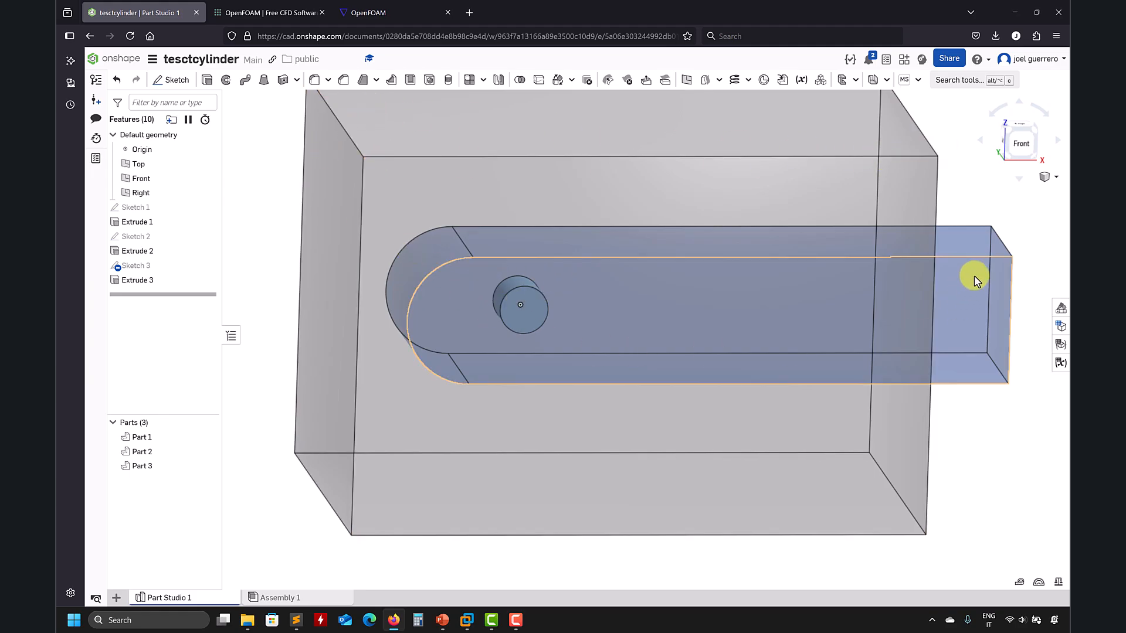
{"action": "middle_click_drag", "start_coordinate": [987, 395], "coordinate": [981, 371]}
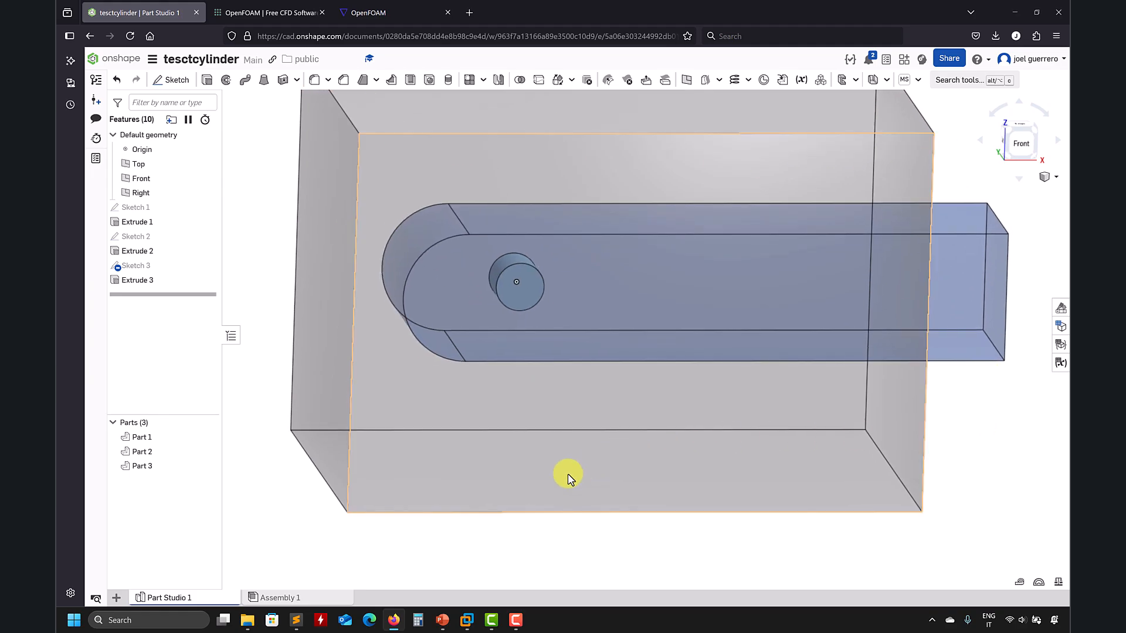
{"action": "middle_click_drag", "start_coordinate": [493, 534], "coordinate": [540, 538]}
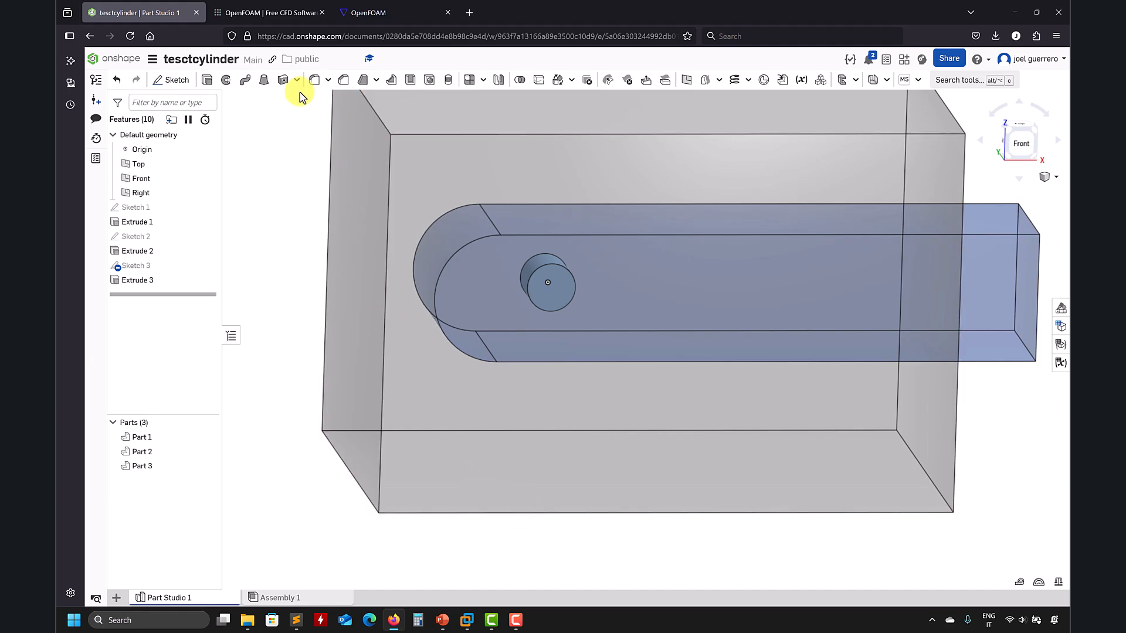
{"action": "middle_click_drag", "start_coordinate": [315, 193], "coordinate": [299, 202]}
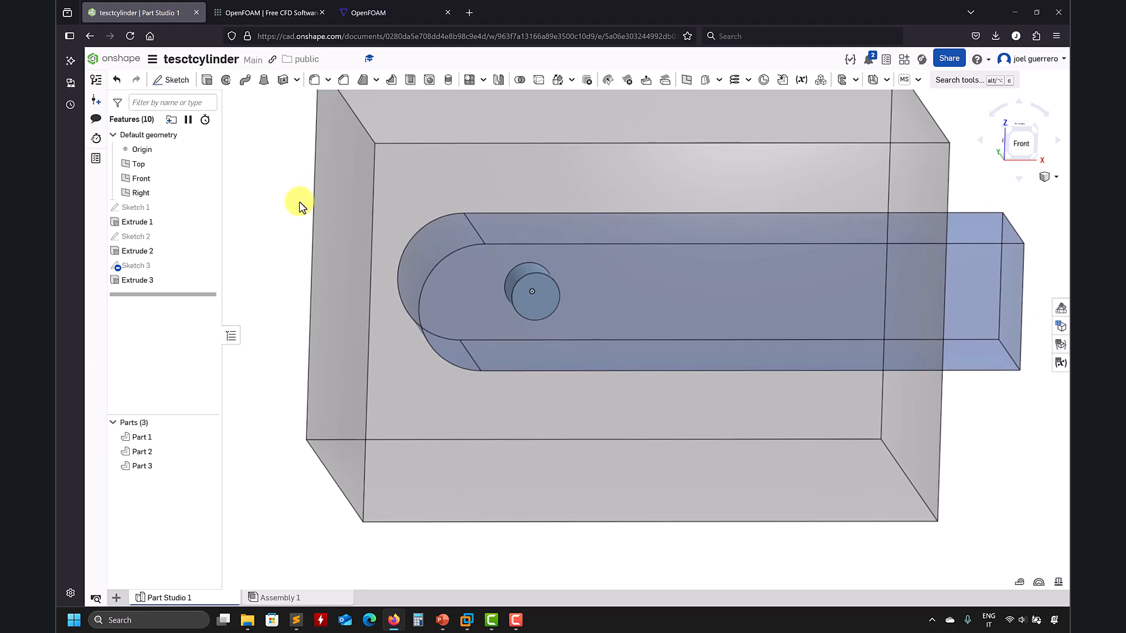
- Hide Part 3 and Part 2 so that only the cylinder is displayed
{"action": "left_click", "coordinate": [208, 466]}
{"action": "left_click", "coordinate": [208, 451]}
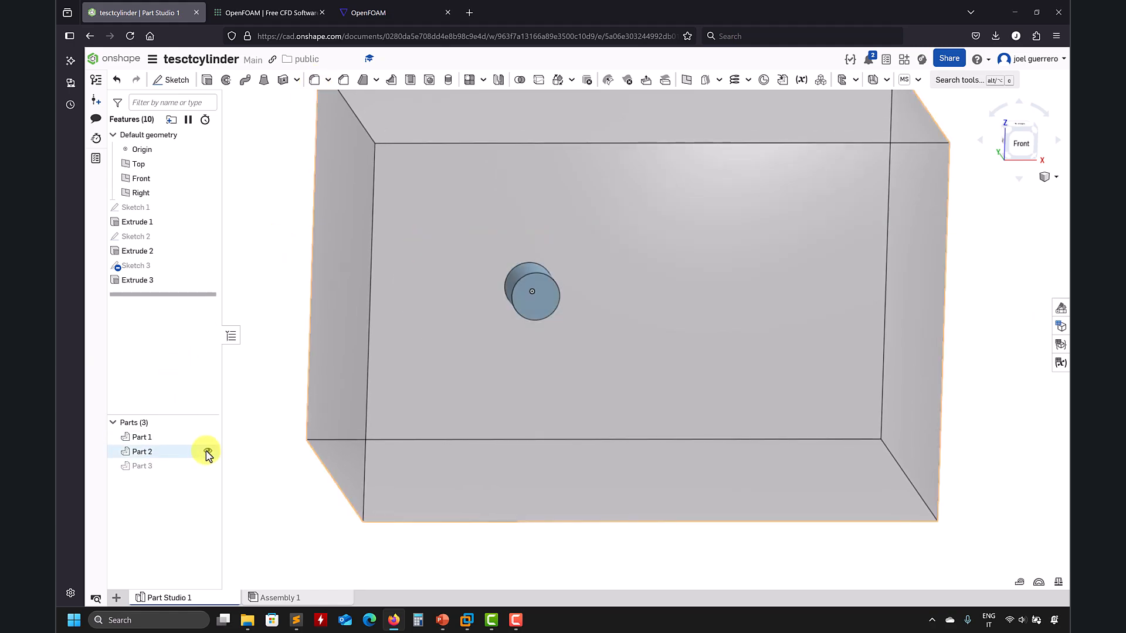
{"action": "middle_click_drag", "start_coordinate": [311, 381], "coordinate": [328, 400]}
{"action": "middle_click_drag", "start_coordinate": [524, 395], "coordinate": [527, 395]}
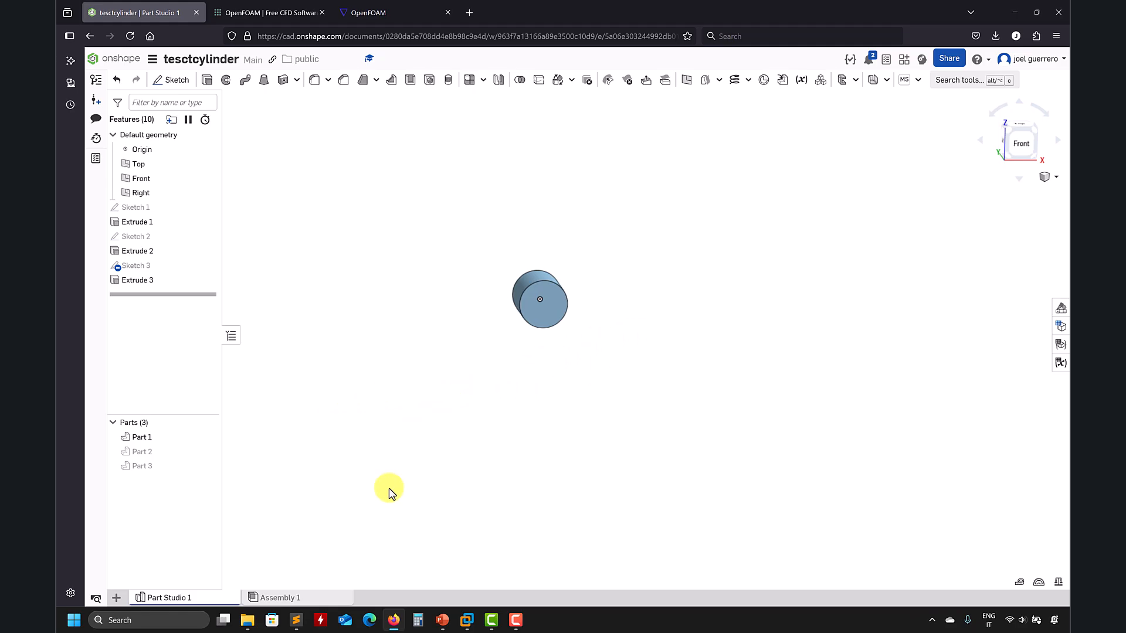
- Open the goa_openfoam_cylinder document from the public folder and examine the geometry in Part Studio 1
{"action": "left_click", "coordinate": [98, 69]}
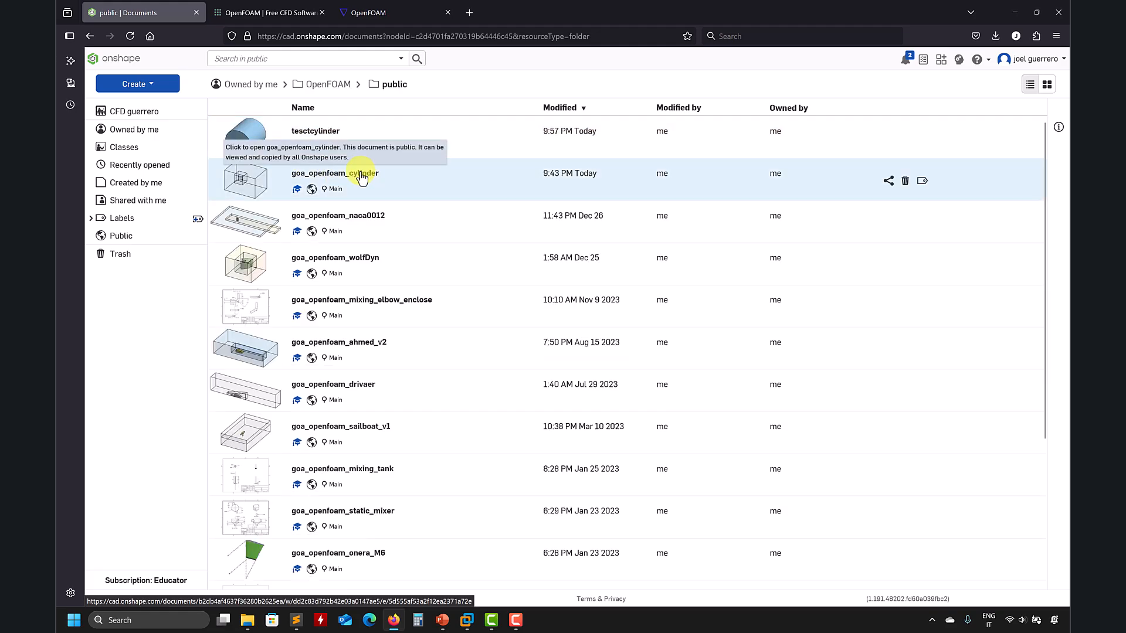
{"action": "left_click", "coordinate": [360, 174]}
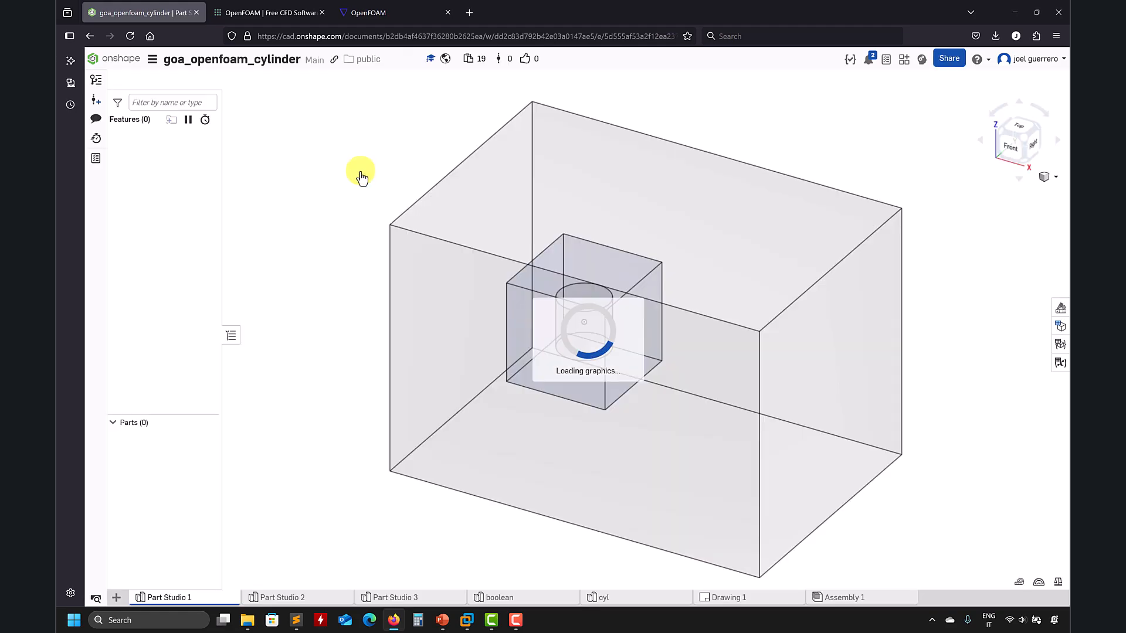
{"action": "right_click_drag", "start_coordinate": [364, 171], "coordinate": [390, 269]}
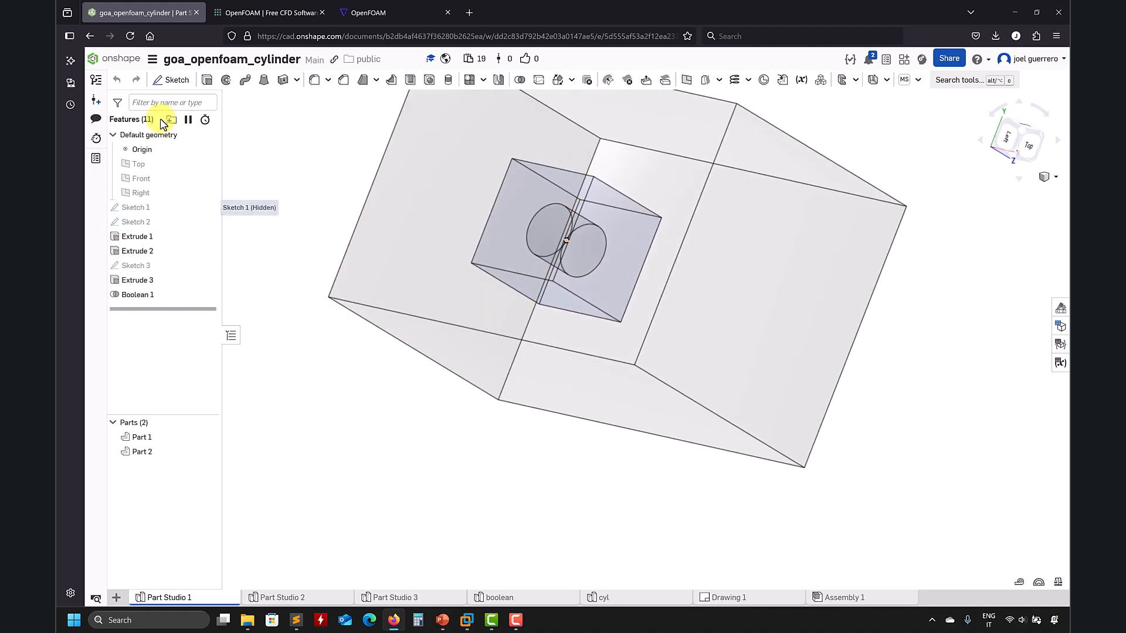
{"action": "mouse_move", "coordinate": [143, 309]}
{"action": "left_mouse_down"}
{"action": "mouse_move", "coordinate": [160, 219]}
{"action": "mouse_move", "coordinate": [179, 284]}
{"action": "mouse_move", "coordinate": [170, 296]}
{"action": "mouse_move", "coordinate": [184, 293]}
{"action": "mouse_move", "coordinate": [184, 309]}
{"action": "left_mouse_up"}
{"action": "right_click_drag", "start_coordinate": [294, 322], "coordinate": [291, 354]}
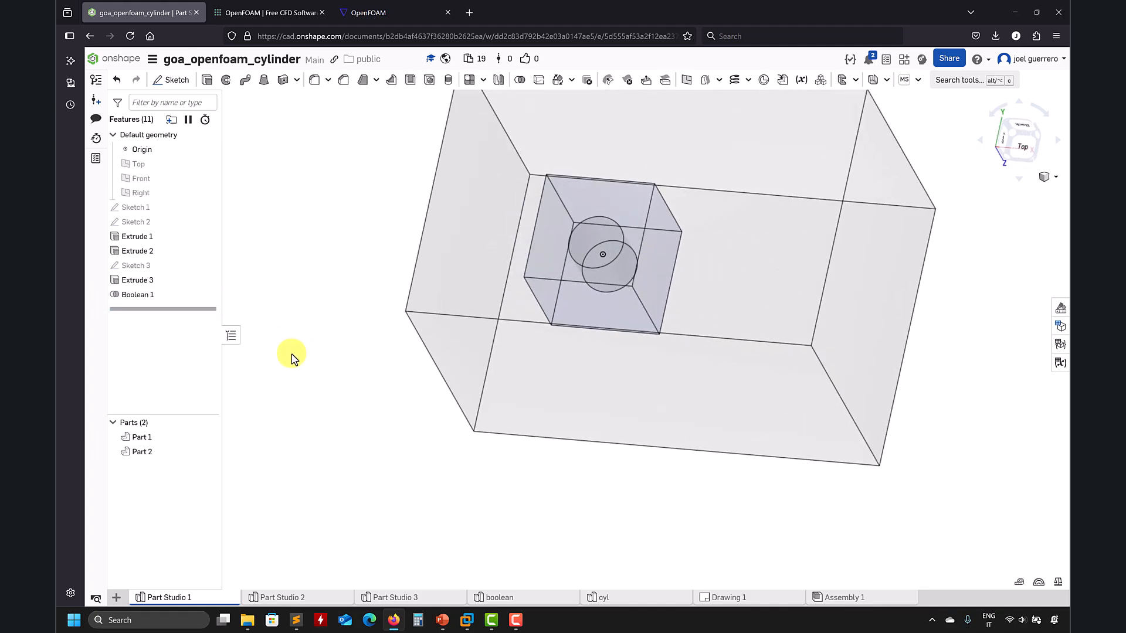
- Open Part Studio 2 and examine its cylinder, inner box and outer domain from the side
{"action": "left_click", "coordinate": [312, 598]}
{"action": "right_click_drag", "start_coordinate": [314, 377], "coordinate": [820, 475]}
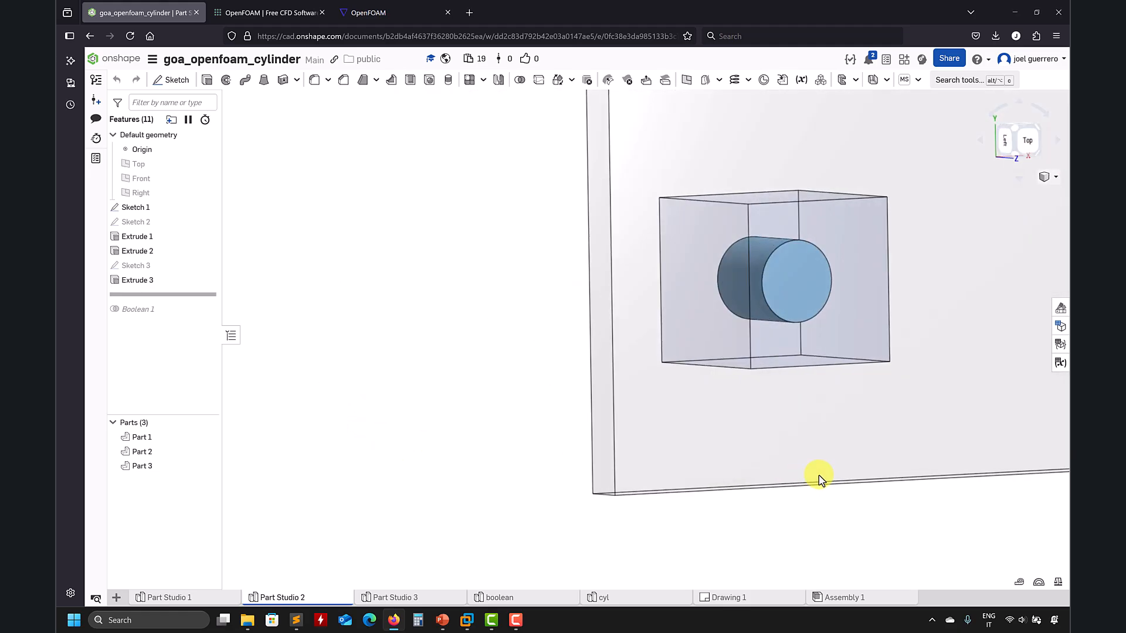
{"action": "right_click_drag", "start_coordinate": [632, 433], "coordinate": [429, 328]}
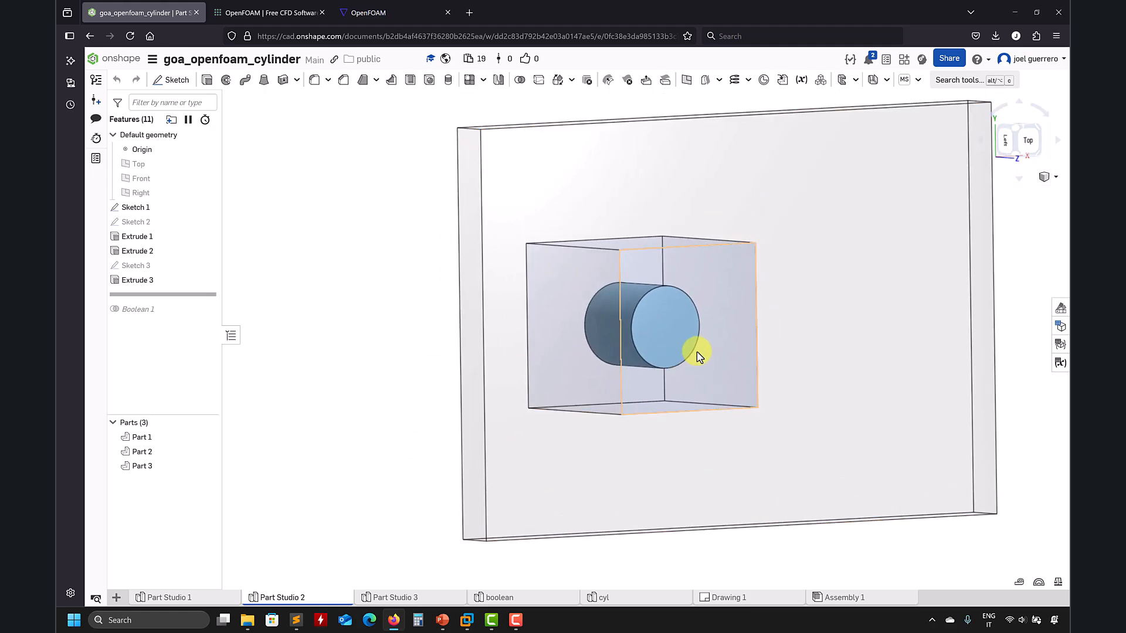
- Open Part Studio 3 and examine its cylinder, inner box and outer domain at an angle
{"action": "middle_click_drag", "start_coordinate": [305, 246], "coordinate": [301, 227]}
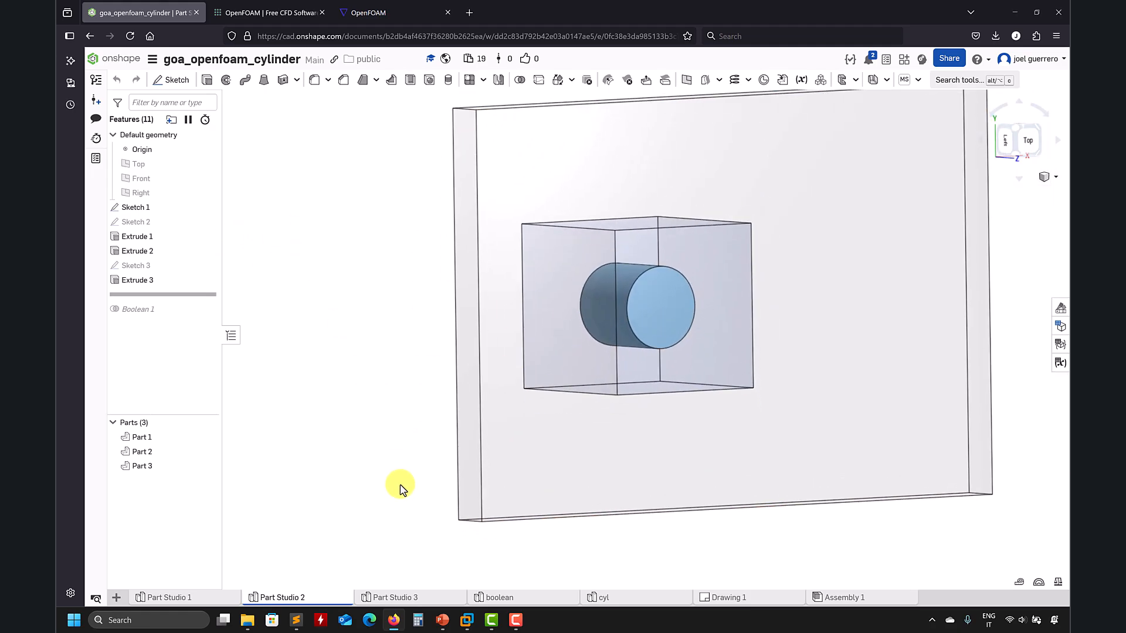
{"action": "left_click", "coordinate": [413, 598]}
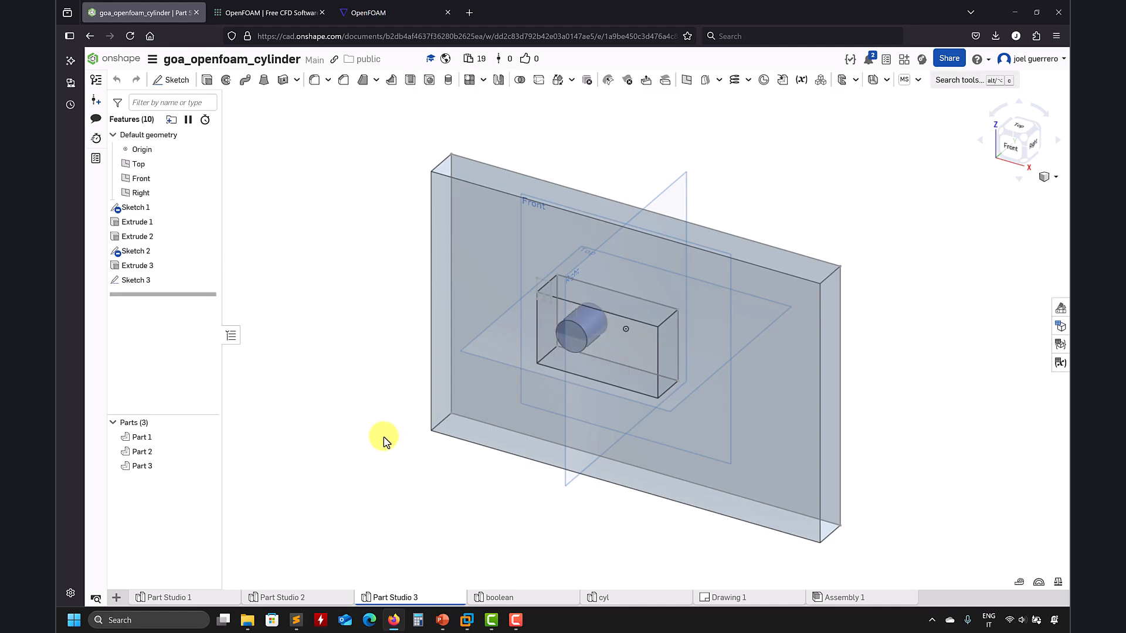
{"action": "left_click", "coordinate": [504, 602]}
{"action": "left_click", "coordinate": [428, 597]}
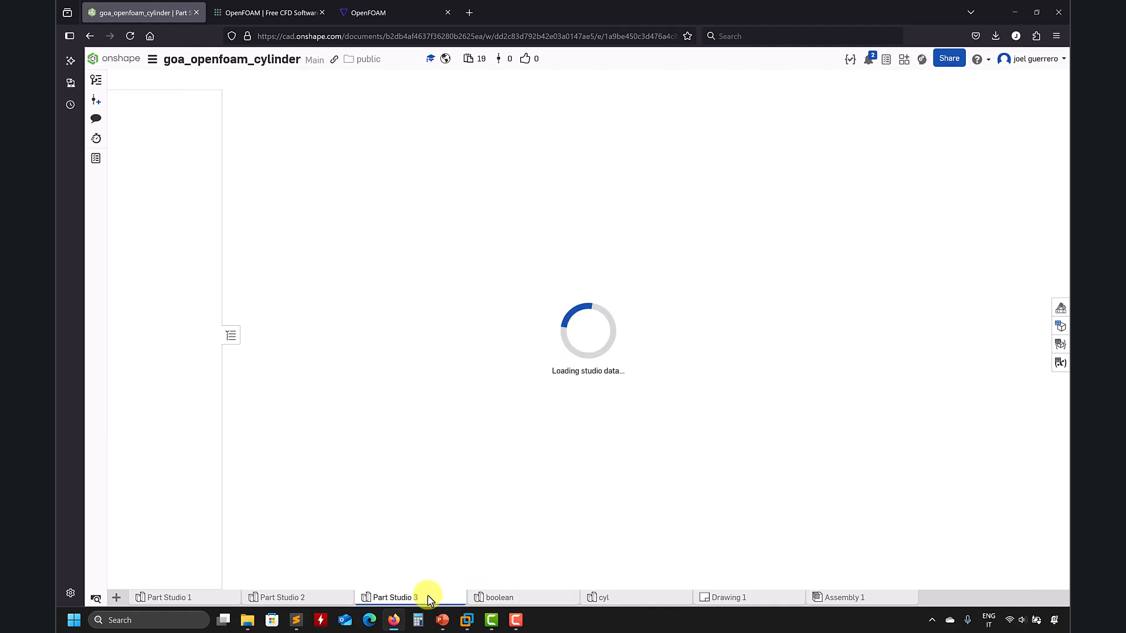
{"action": "right_click_drag", "start_coordinate": [362, 364], "coordinate": [500, 571]}
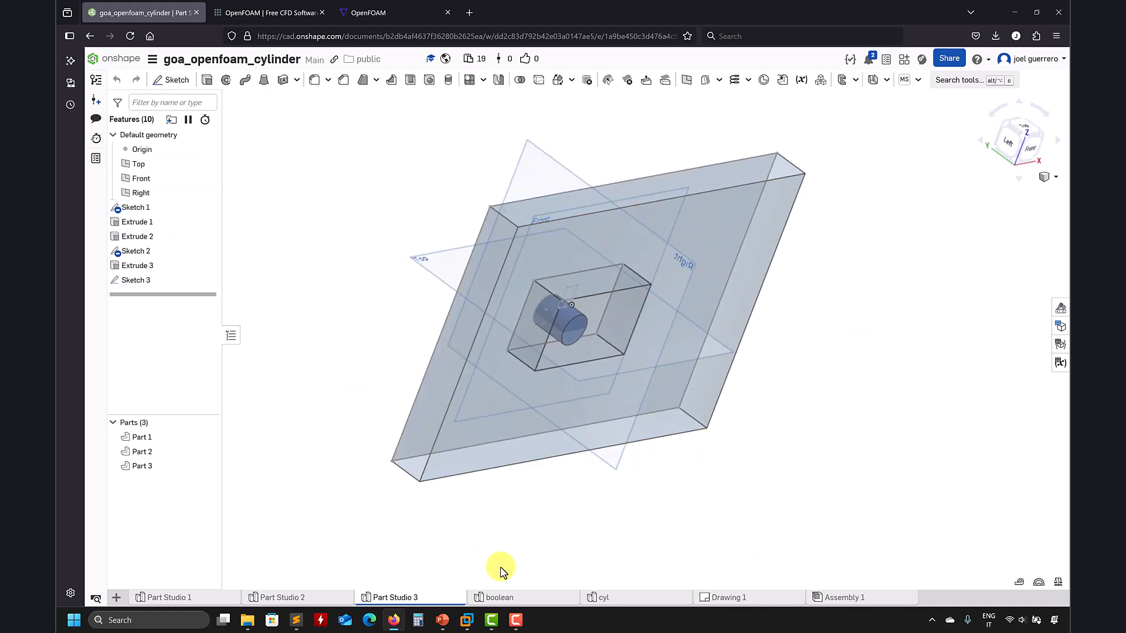
- Open the cyl part studio and roll its feature history back to just after Extrude 3
{"action": "left_click", "coordinate": [513, 602]}
{"action": "left_click", "coordinate": [609, 602]}
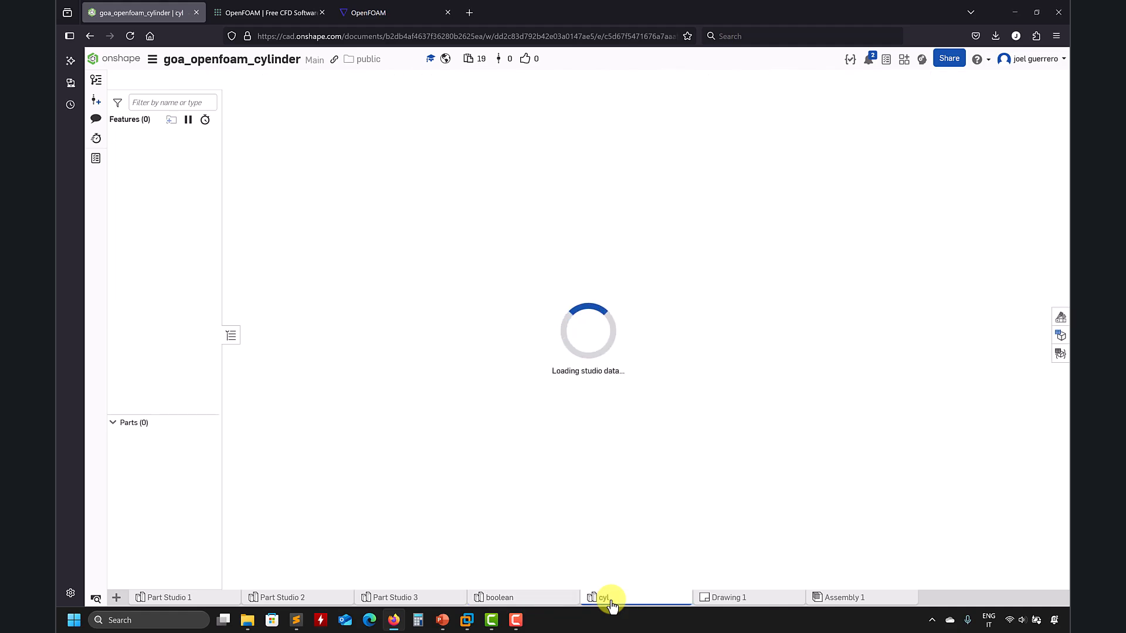
{"action": "right_click_drag", "start_coordinate": [447, 417], "coordinate": [428, 354]}
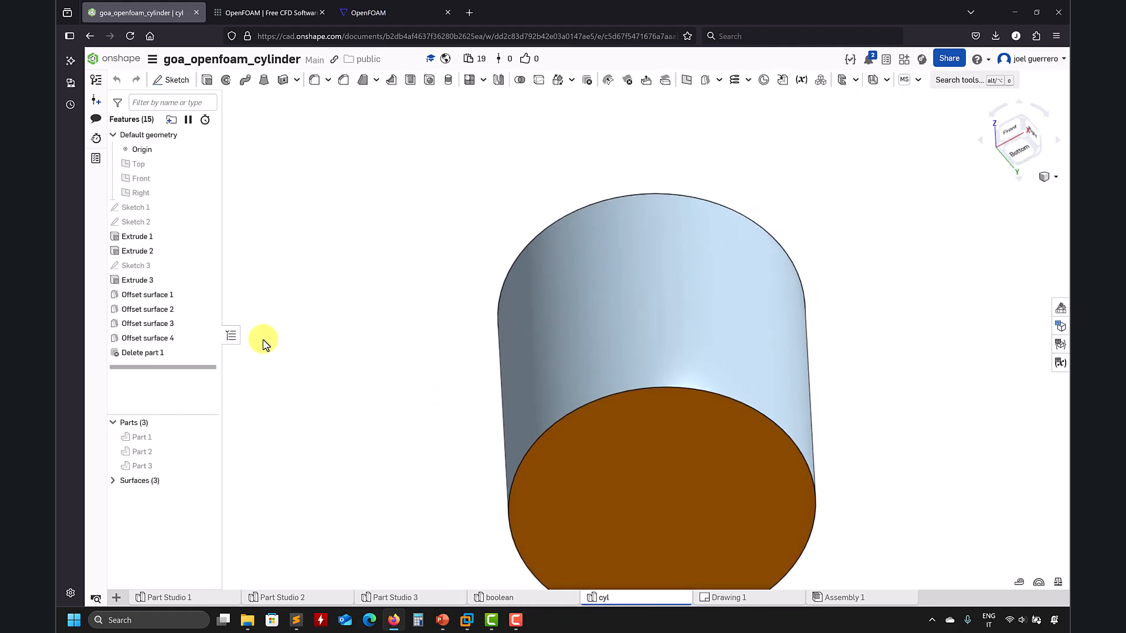
{"action": "left_click_drag", "start_coordinate": [159, 368], "coordinate": [176, 295]}
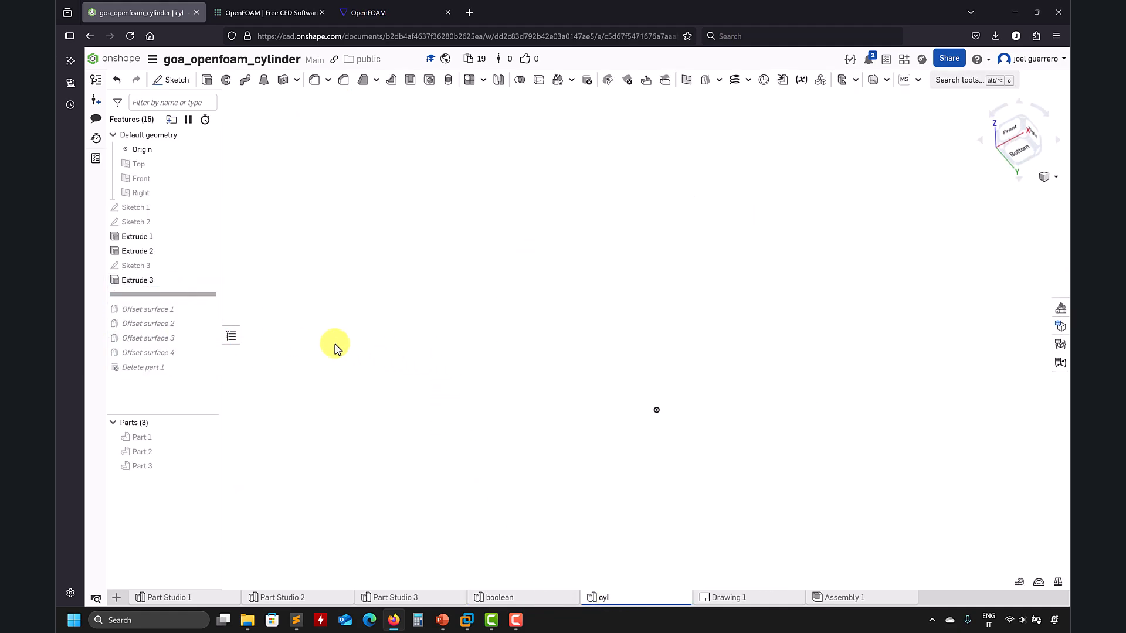
- Display only Part 1, keeping Part 2 and Part 3 hidden, and examine the solid cylinder at an angle
{"action": "left_click", "coordinate": [208, 436]}
{"action": "left_click", "coordinate": [208, 451]}
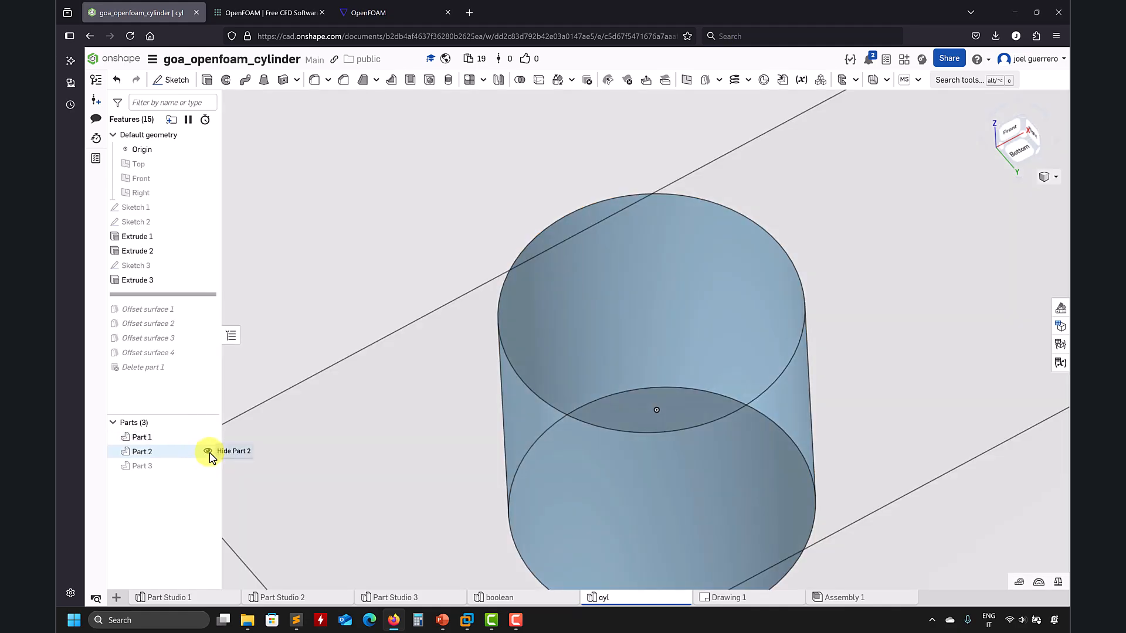
{"action": "left_click", "coordinate": [209, 454]}
{"action": "scroll", "coordinate": [427, 442], "scroll_direction": "up", "scroll_amount": 1}
{"action": "scroll", "coordinate": [429, 441], "scroll_direction": "down", "scroll_amount": 3}
{"action": "middle_click_drag", "start_coordinate": [441, 430], "coordinate": [471, 398]}
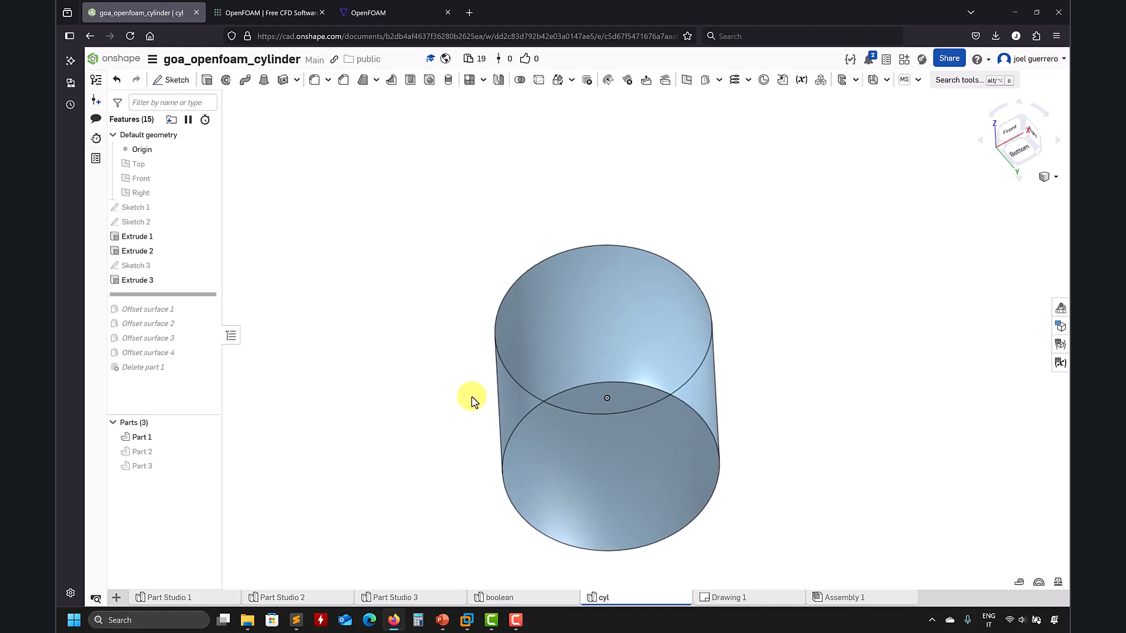
{"action": "right_click_drag", "start_coordinate": [474, 401], "coordinate": [652, 411]}
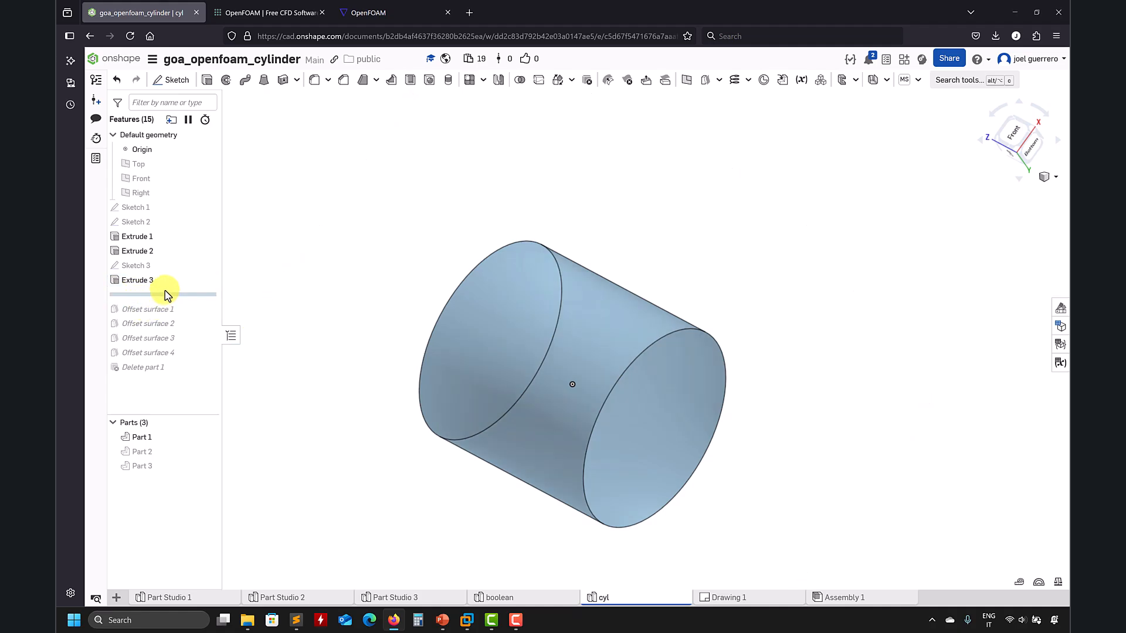
- Roll the feature history forward to include Offset surface 1 and review its selected face and offset value
{"action": "left_click_drag", "start_coordinate": [165, 299], "coordinate": [166, 314]}
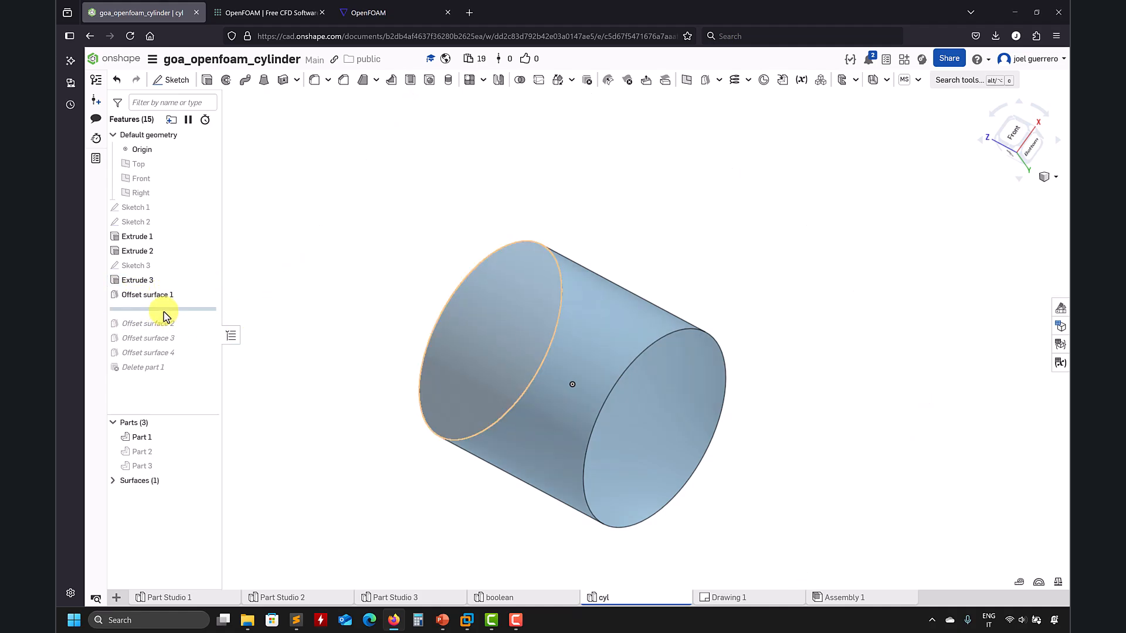
{"action": "middle_click_drag", "start_coordinate": [328, 327], "coordinate": [405, 330]}
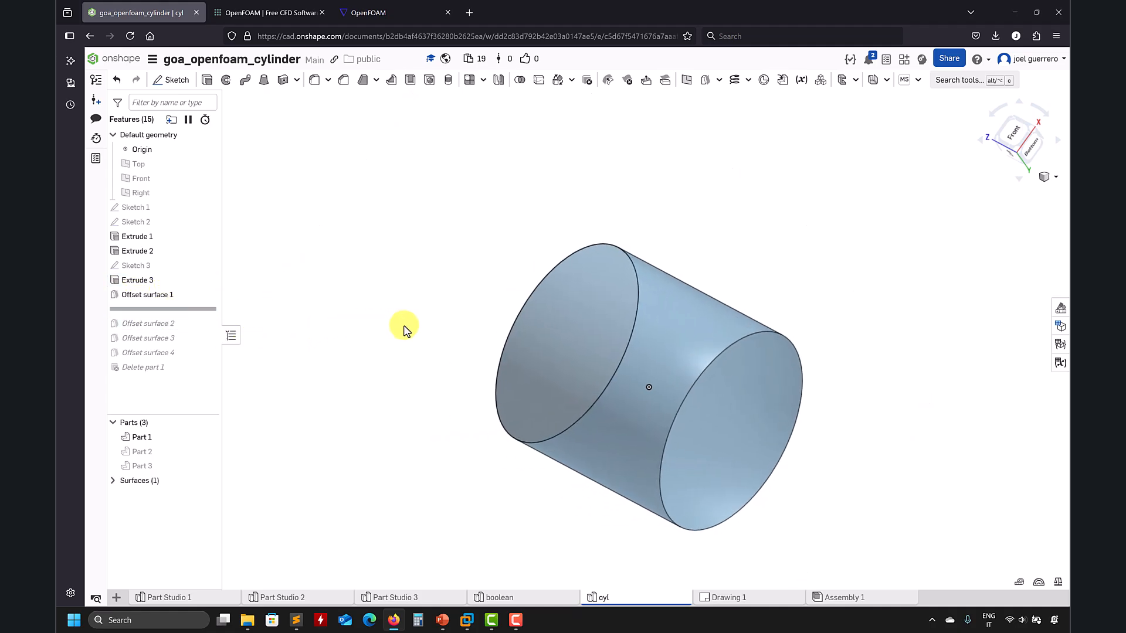
{"action": "left_click", "coordinate": [720, 80]}
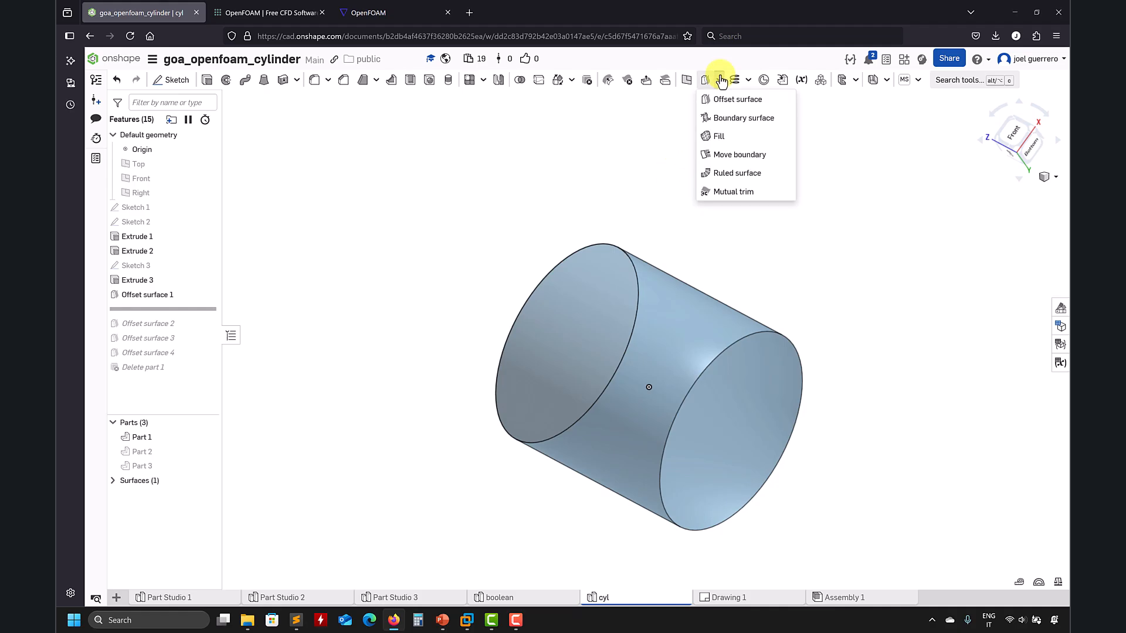
{"action": "left_click", "coordinate": [874, 228]}
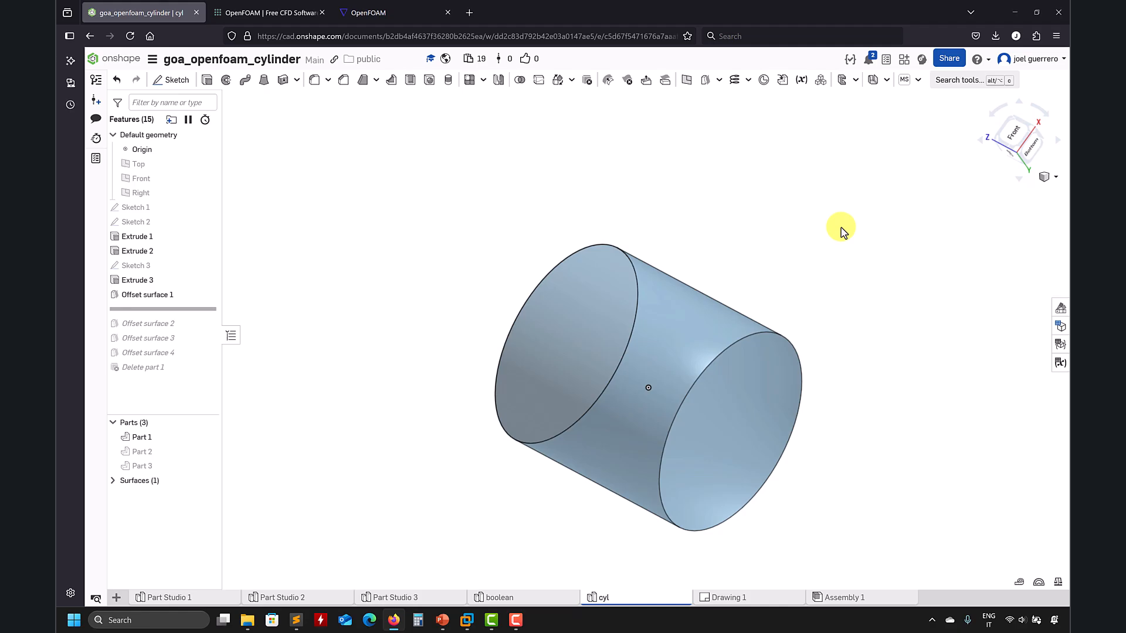
{"action": "right_click_drag", "start_coordinate": [691, 199], "coordinate": [748, 209]}
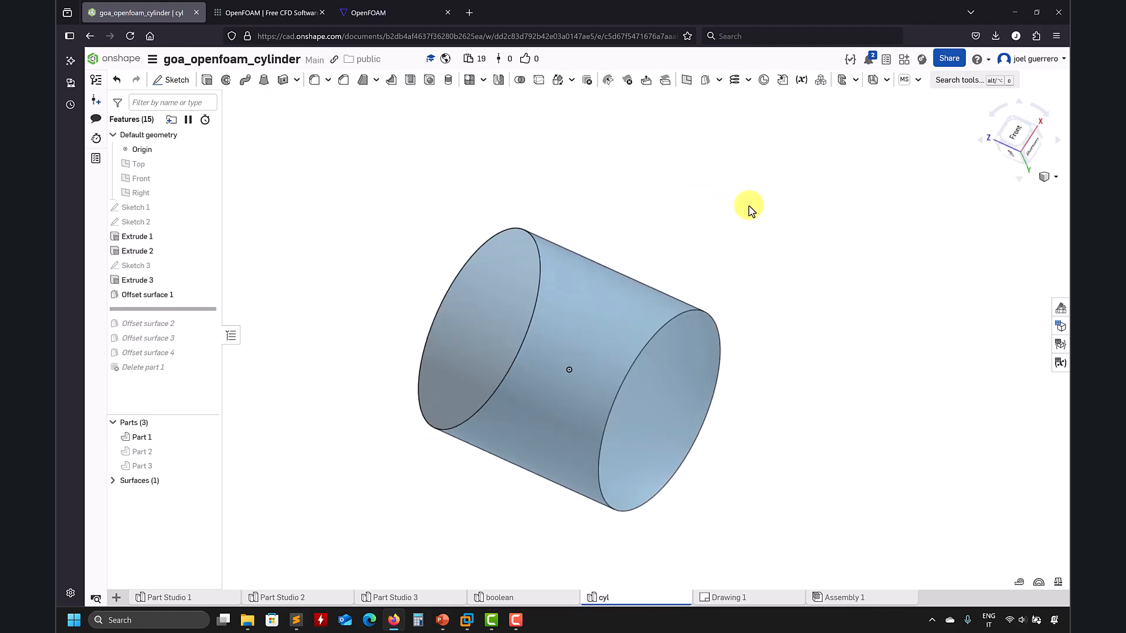
{"action": "double_click", "coordinate": [151, 293]}
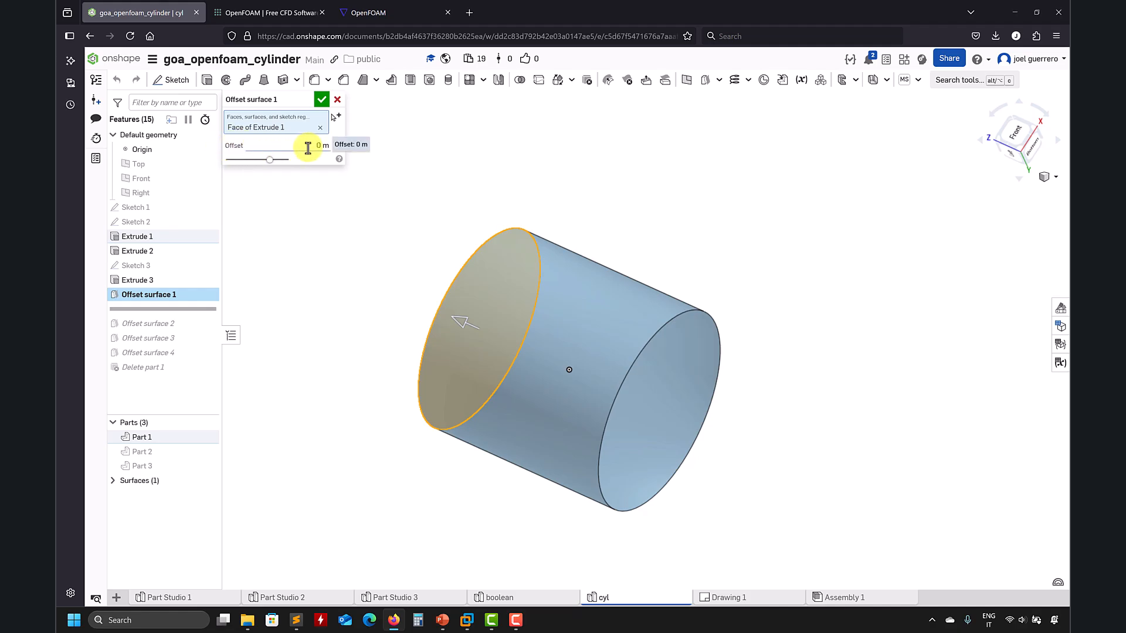
{"action": "left_click", "coordinate": [321, 99]}
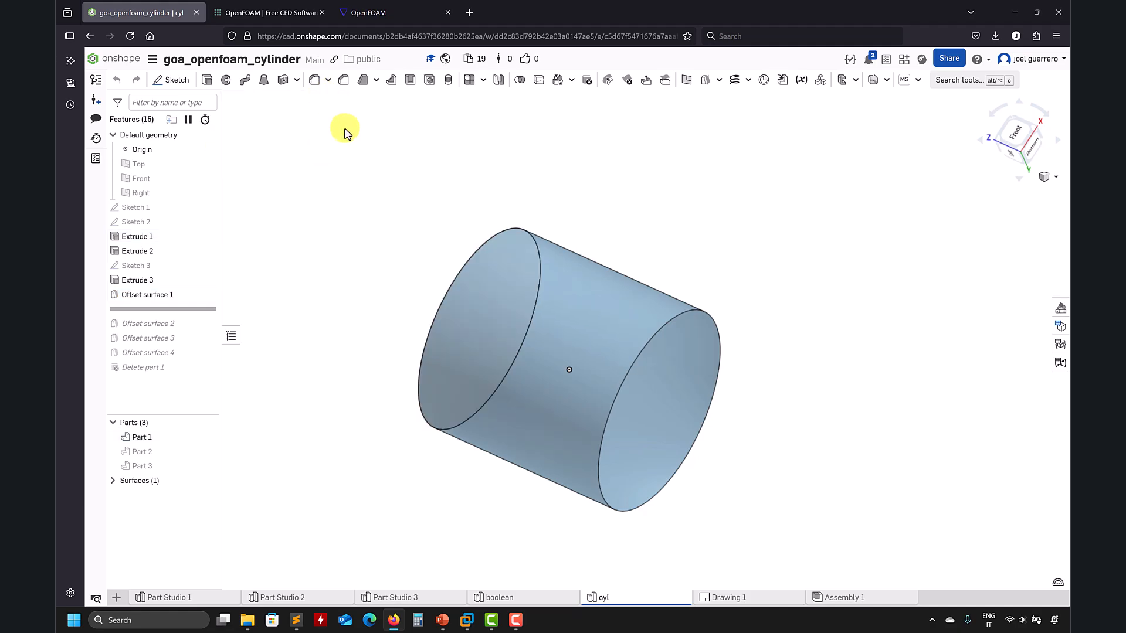
- Roll the feature history forward to include Offset surface 3, and hide Surfaces 1, 2 and 3
{"action": "left_click", "coordinate": [114, 485]}
{"action": "left_click_drag", "start_coordinate": [165, 309], "coordinate": [158, 346]}
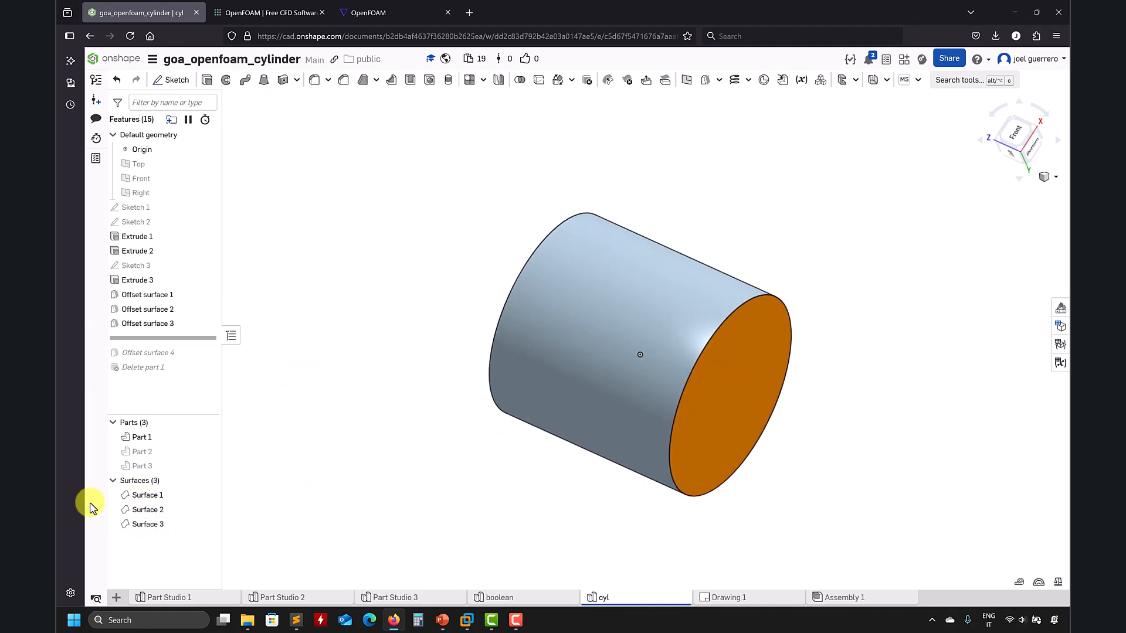
{"action": "left_click", "coordinate": [208, 509]}
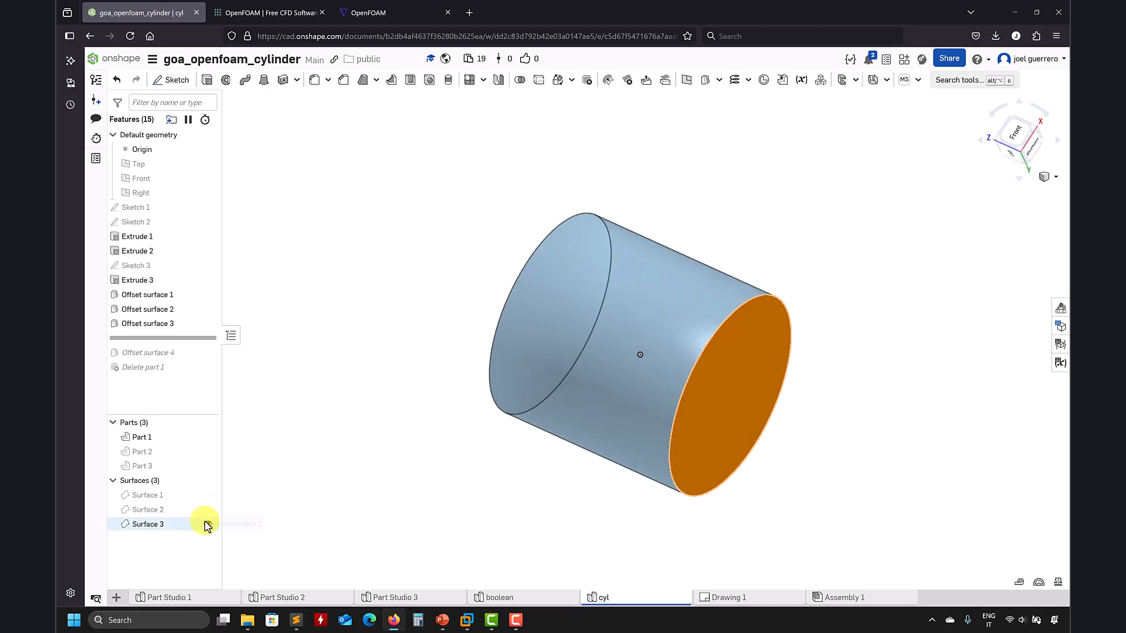
{"action": "left_click", "coordinate": [207, 524]}
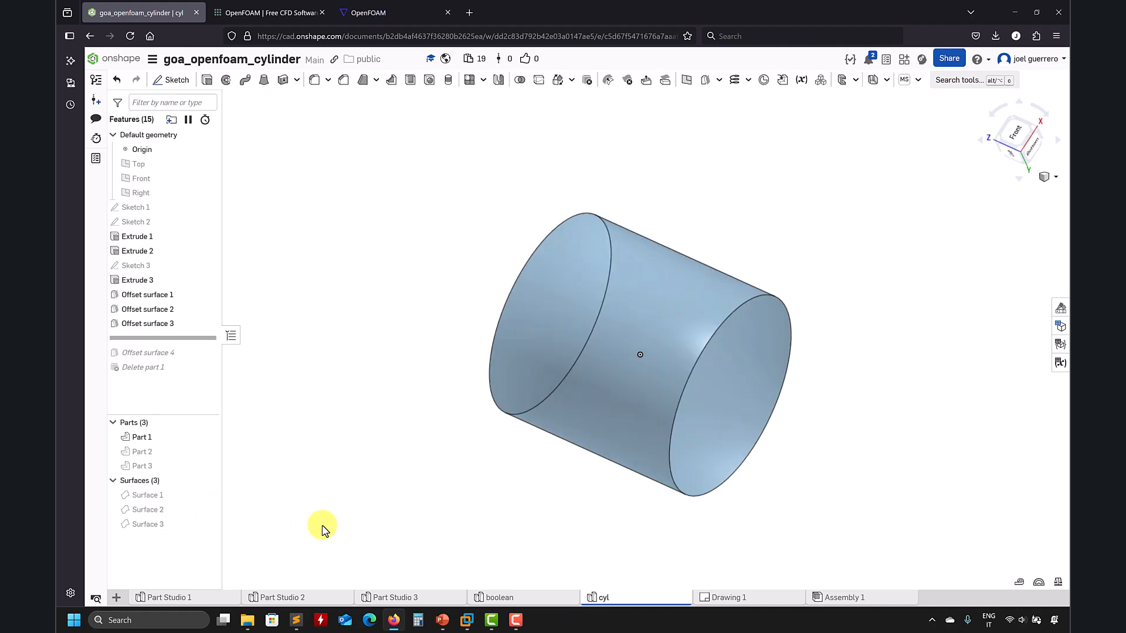
- Hide Part 1, display Surfaces 1, 2 and 3, and examine the cylinder they form from several angles
{"action": "left_click", "coordinate": [207, 437]}
{"action": "left_click", "coordinate": [207, 495]}
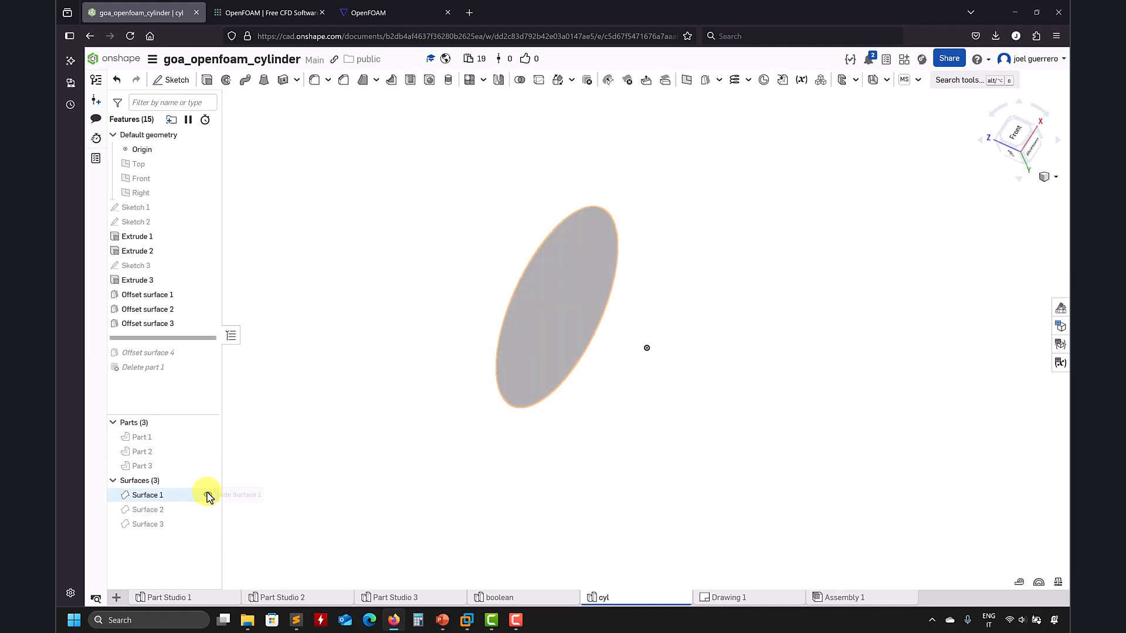
{"action": "left_click", "coordinate": [208, 510]}
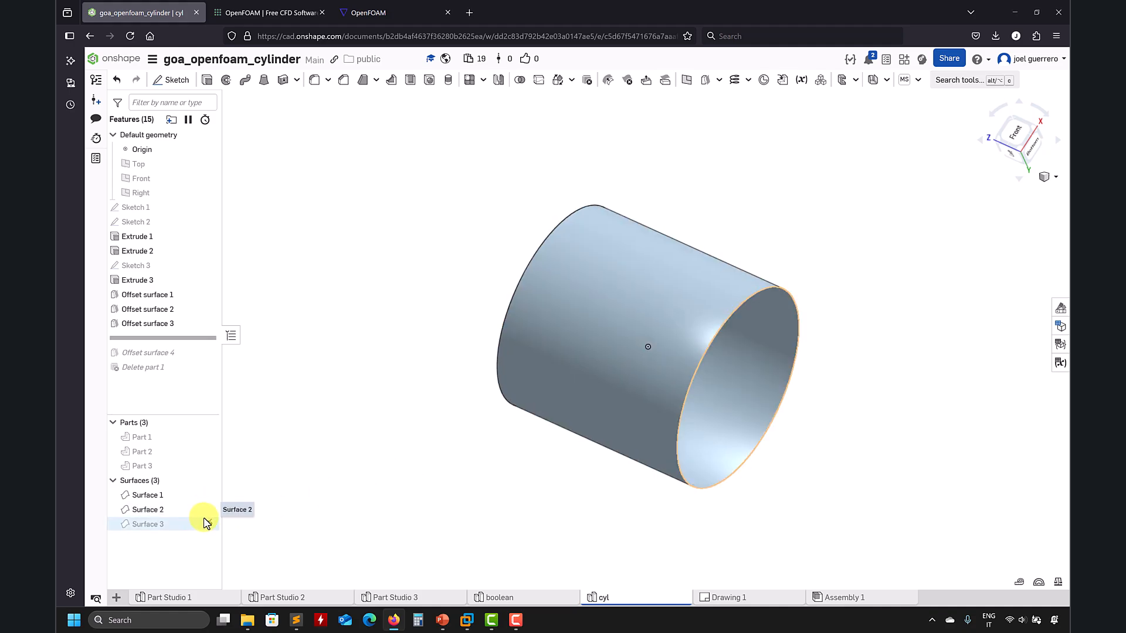
{"action": "left_click", "coordinate": [208, 525]}
{"action": "right_click_drag", "start_coordinate": [477, 483], "coordinate": [365, 454]}
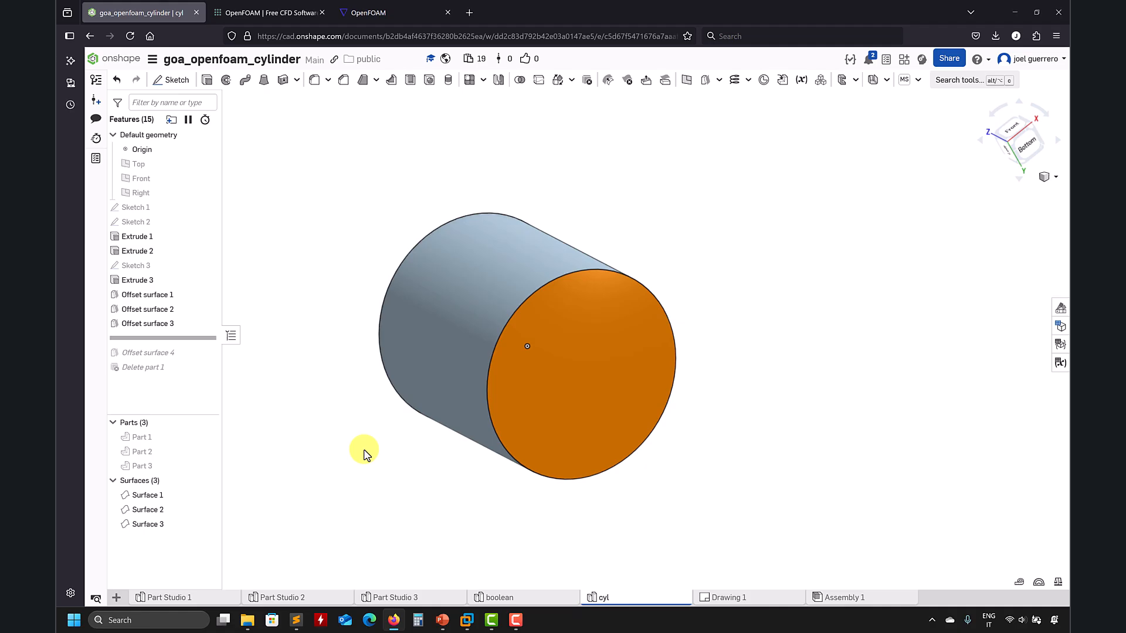
{"action": "middle_click_drag", "start_coordinate": [363, 455], "coordinate": [464, 473]}
{"action": "right_click_drag", "start_coordinate": [469, 493], "coordinate": [543, 513]}
{"action": "middle_click_drag", "start_coordinate": [485, 501], "coordinate": [439, 487]}
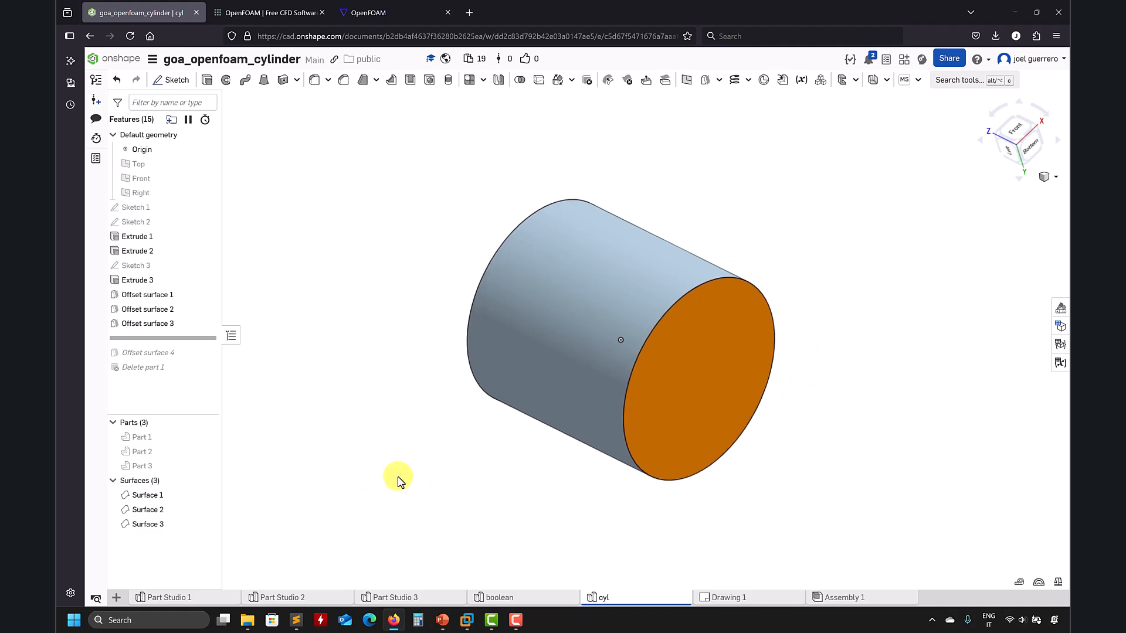
{"action": "scroll", "coordinate": [452, 474], "scroll_direction": "down", "scroll_amount": 2}
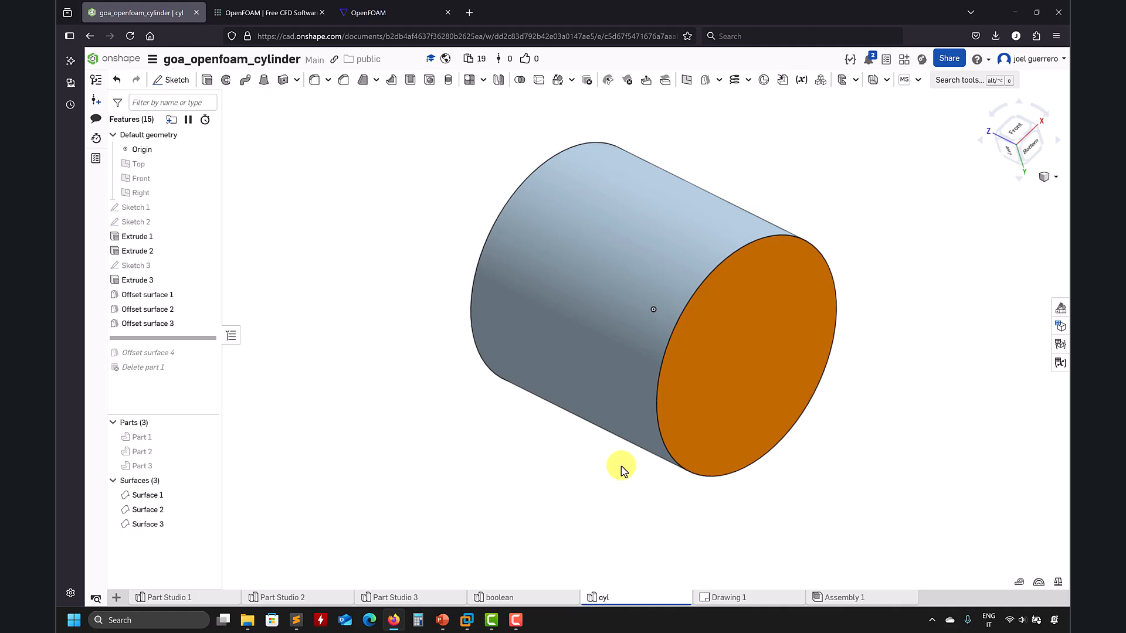
{"action": "middle_click_drag", "start_coordinate": [732, 480], "coordinate": [738, 490]}
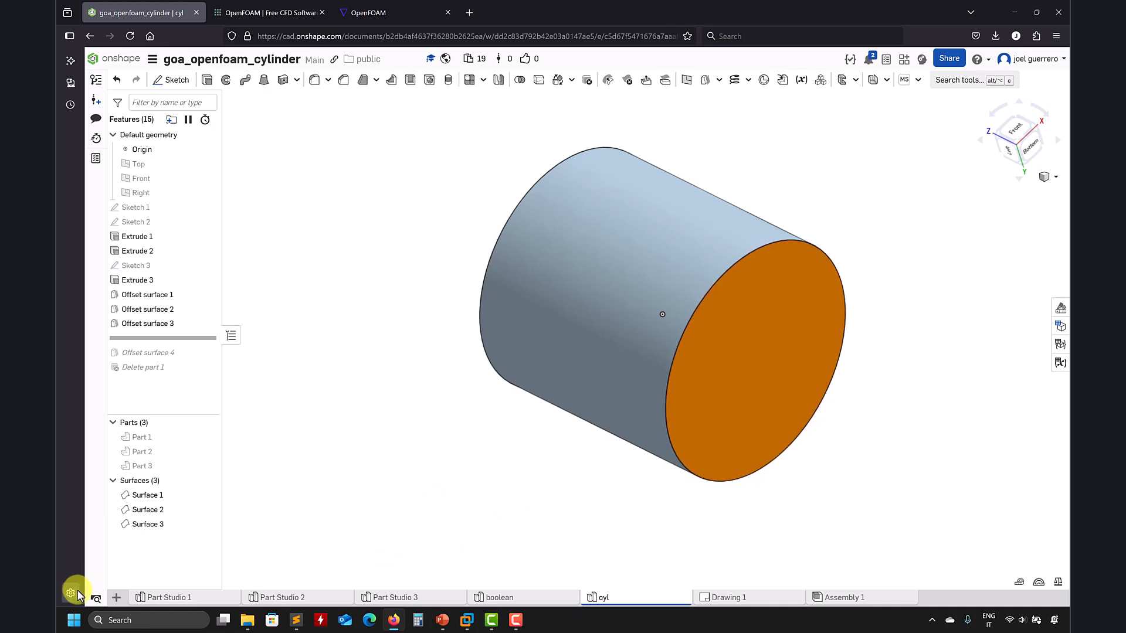
- Return to Part Studio 1 of the goa_openfoam_cylinder document
{"action": "left_click", "coordinate": [174, 599]}
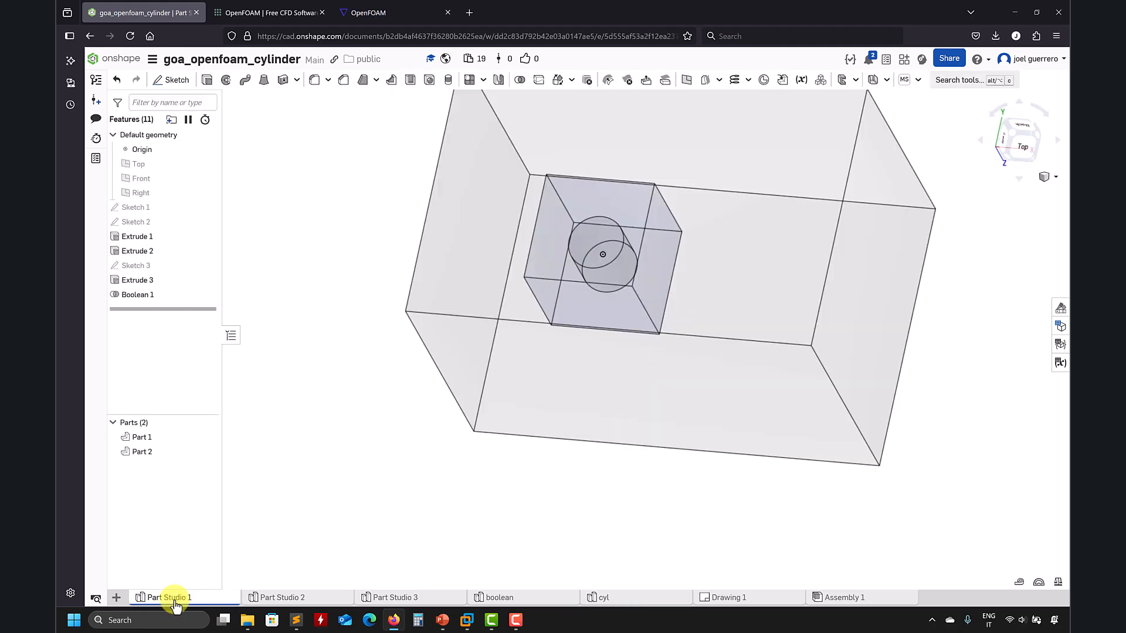